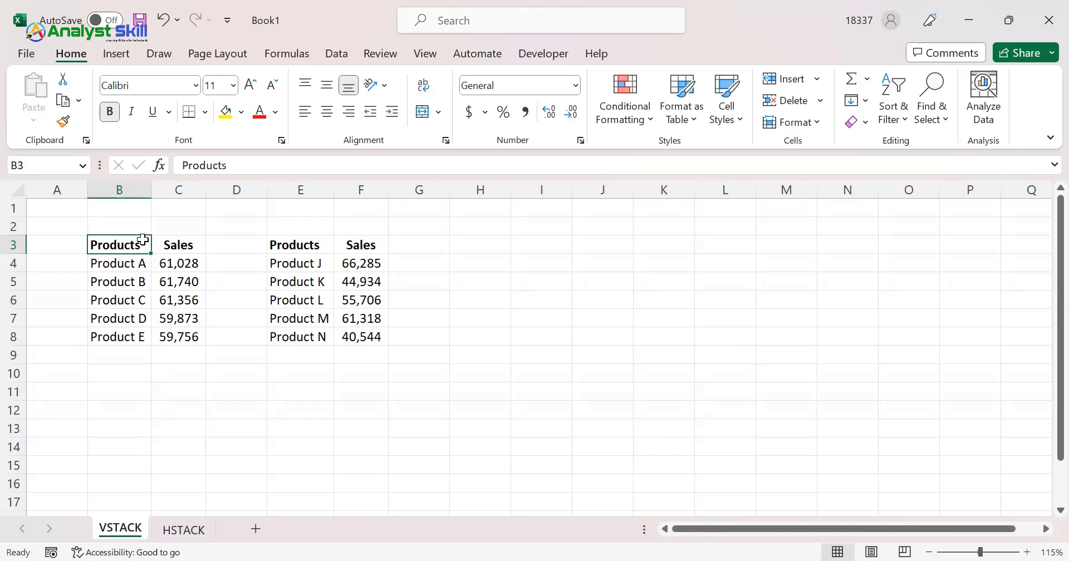
left_click(176, 245)
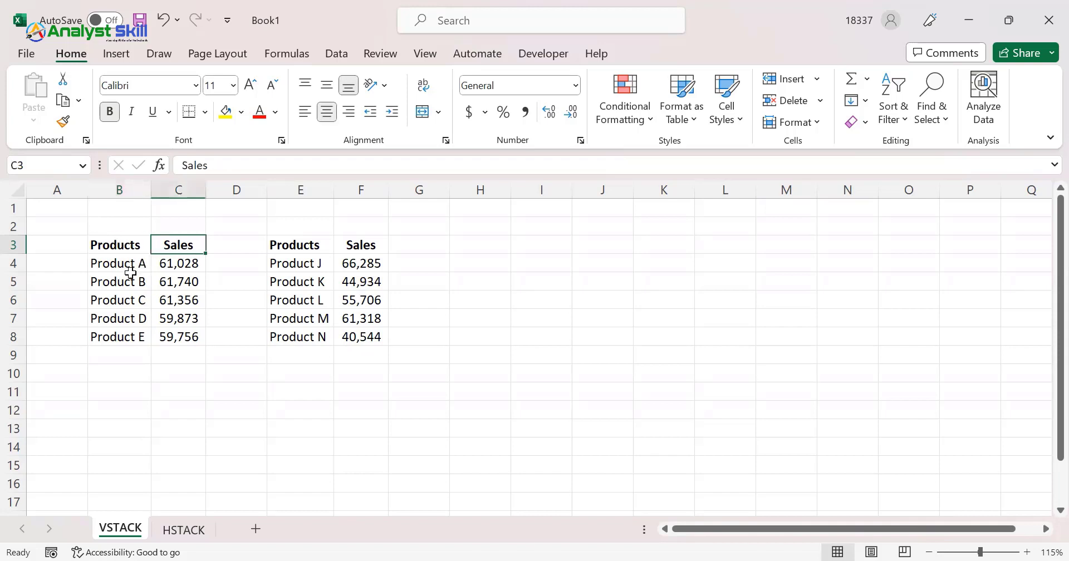
left_click_drag(130, 268, 136, 356)
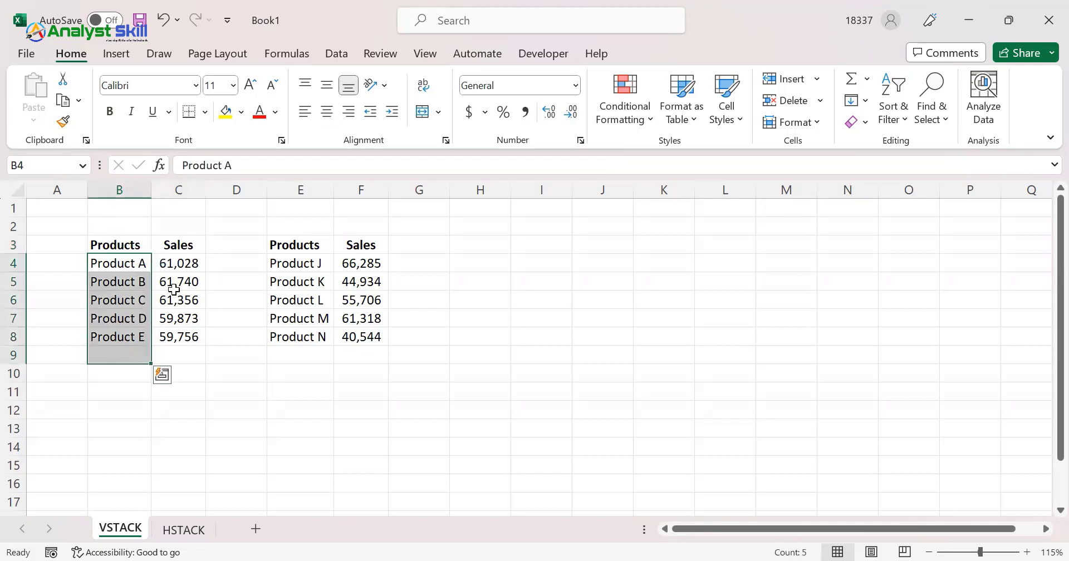
left_click(225, 233)
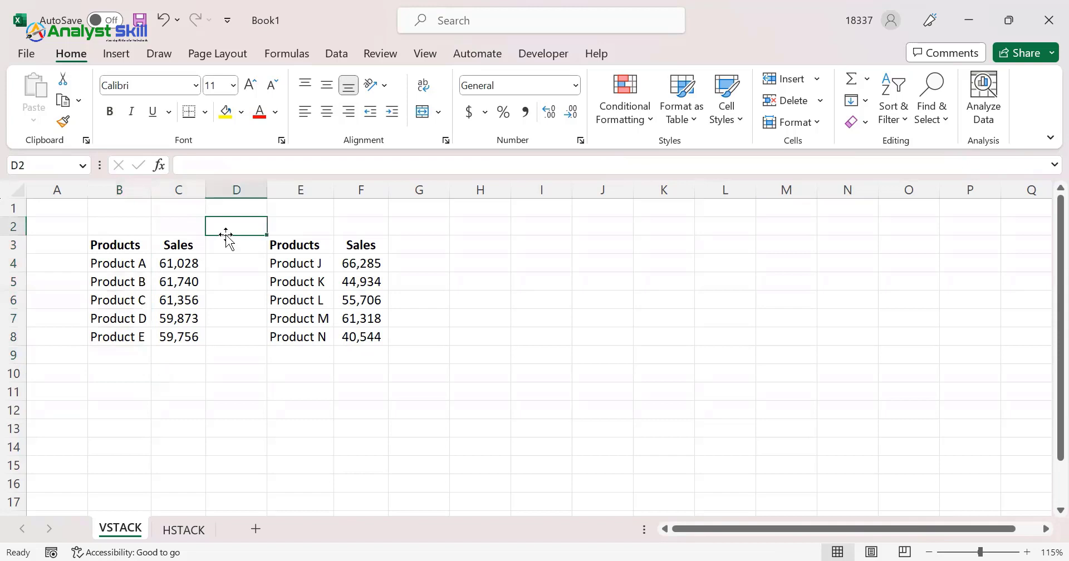
left_click(290, 242)
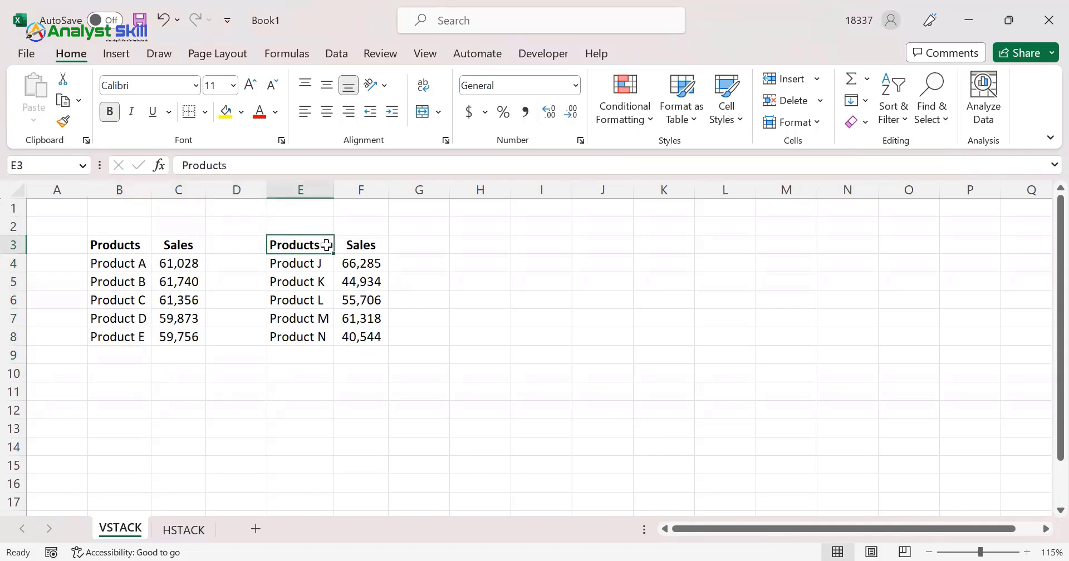
left_click(313, 267)
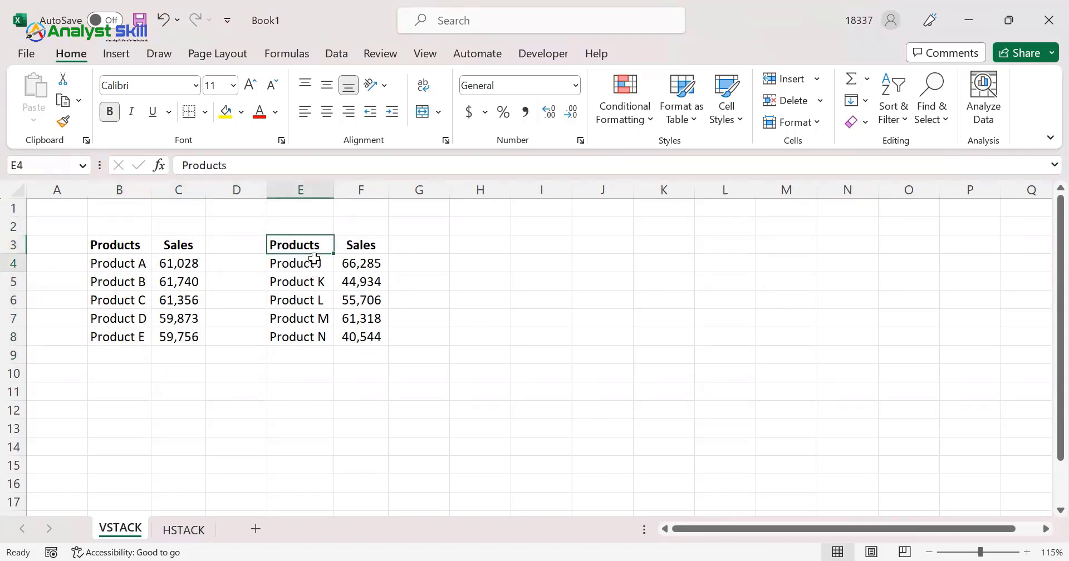
left_click(322, 336)
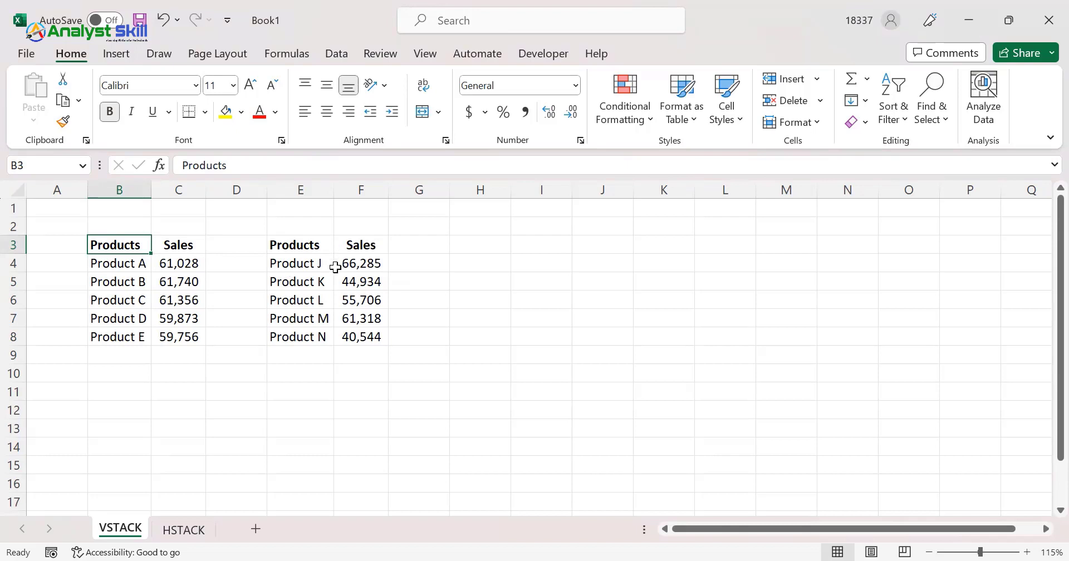
left_click_drag(506, 242, 567, 473)
Enter the headers Products in H3 and Sales in I3 for the combined table
left_click(494, 244)
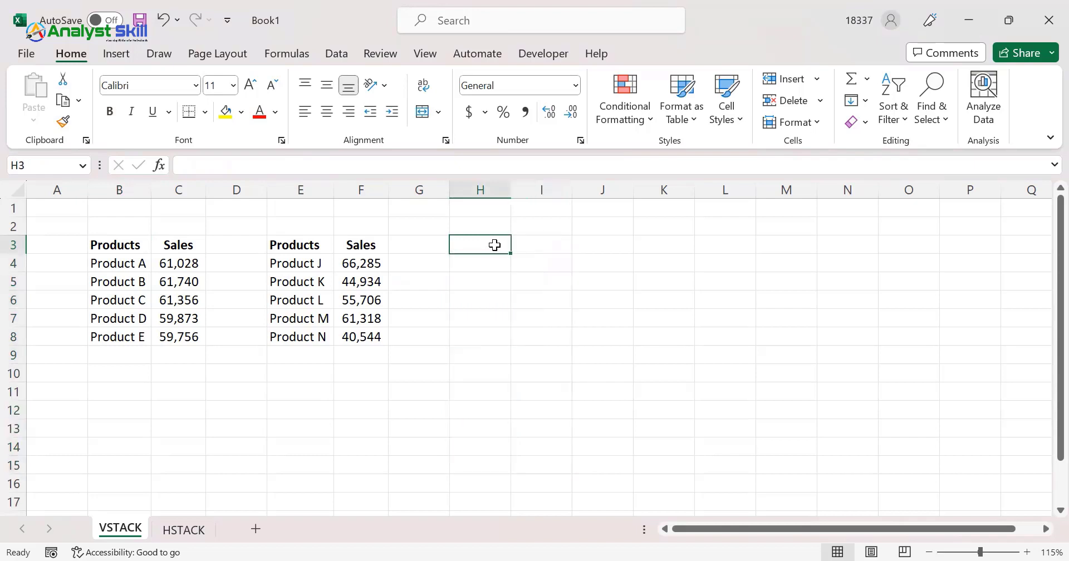
type("Pr")
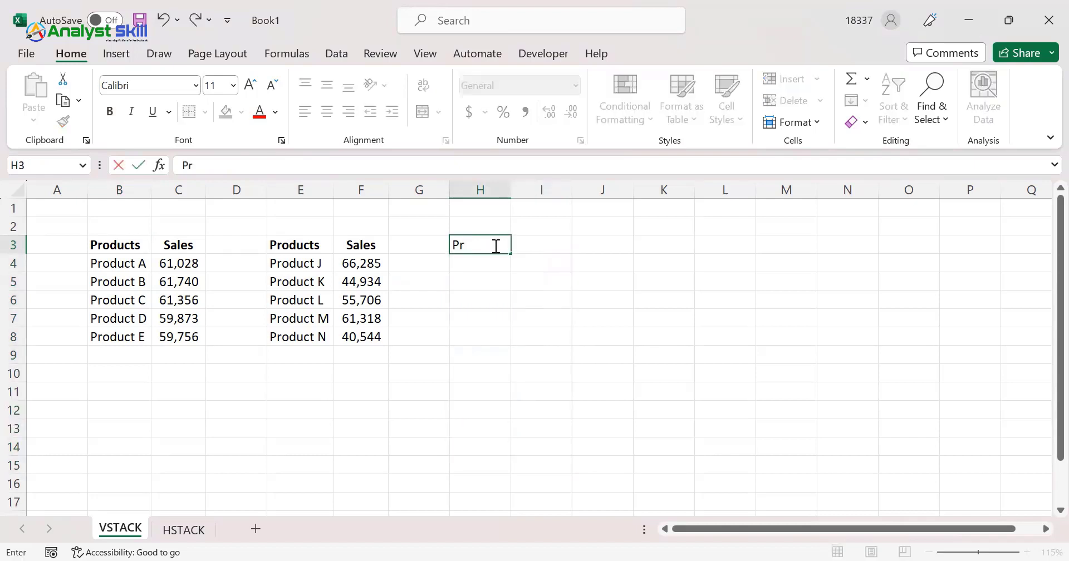
type("oducts")
key("Tab")
type("Sal")
key("Up")
Make the Products and Sales headers in H3:I3 bold
key("Left")
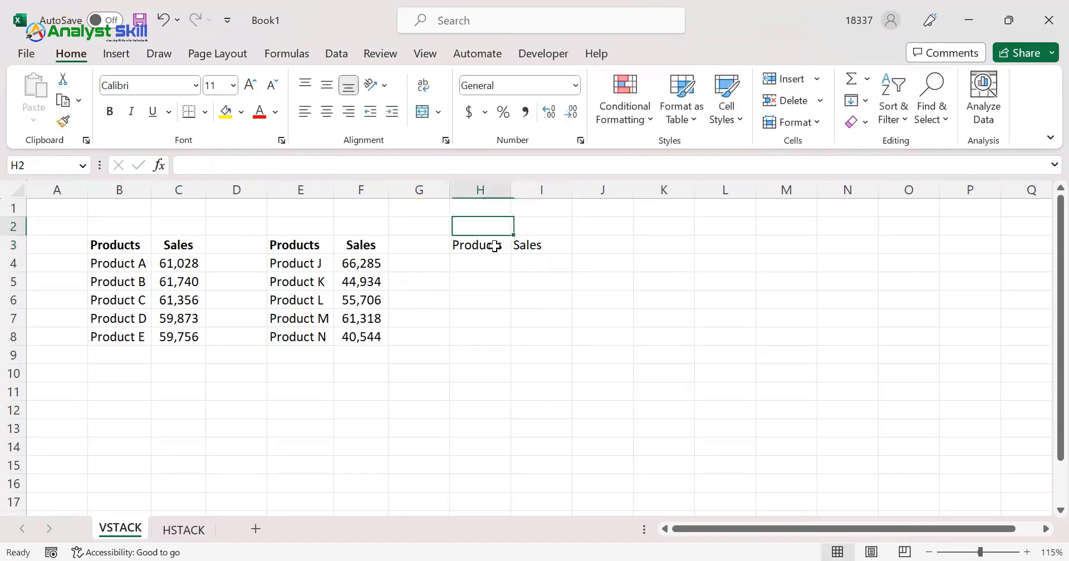
key("Down")
key("shift+Right")
key("ctrl+b")
key("Left")
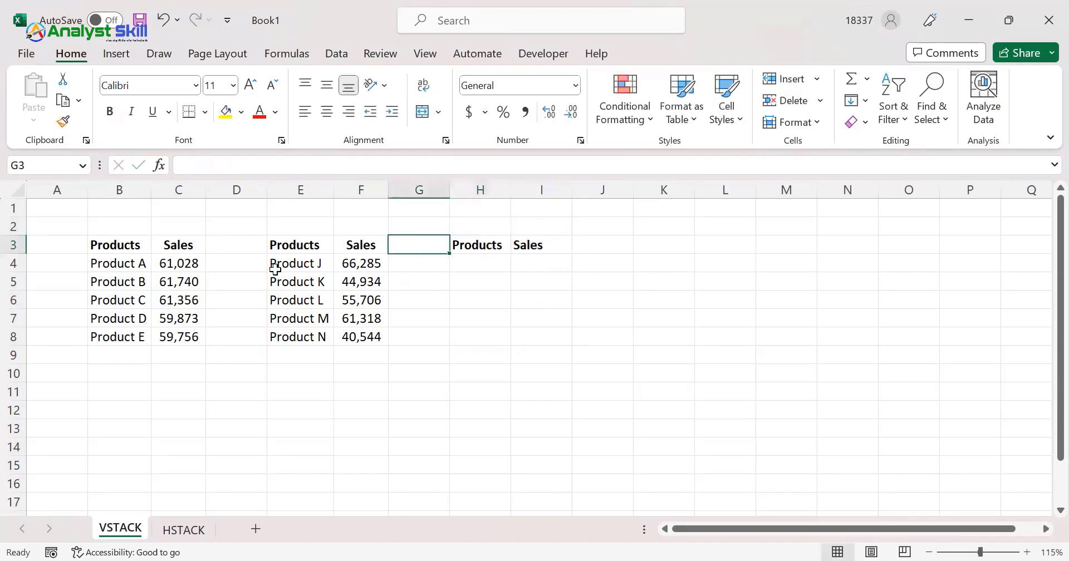
Copy the first table's product and sales rows, B4:C8, to the range starting at H4
left_click_drag(136, 264, 204, 322)
key("ctrl+c")
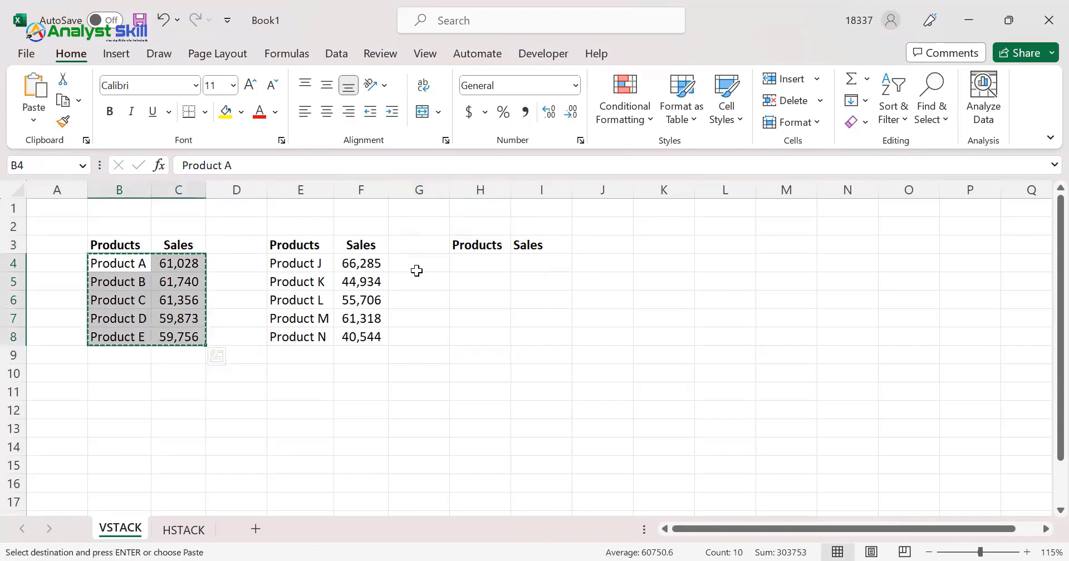
left_click(454, 265)
key("ctrl+v")
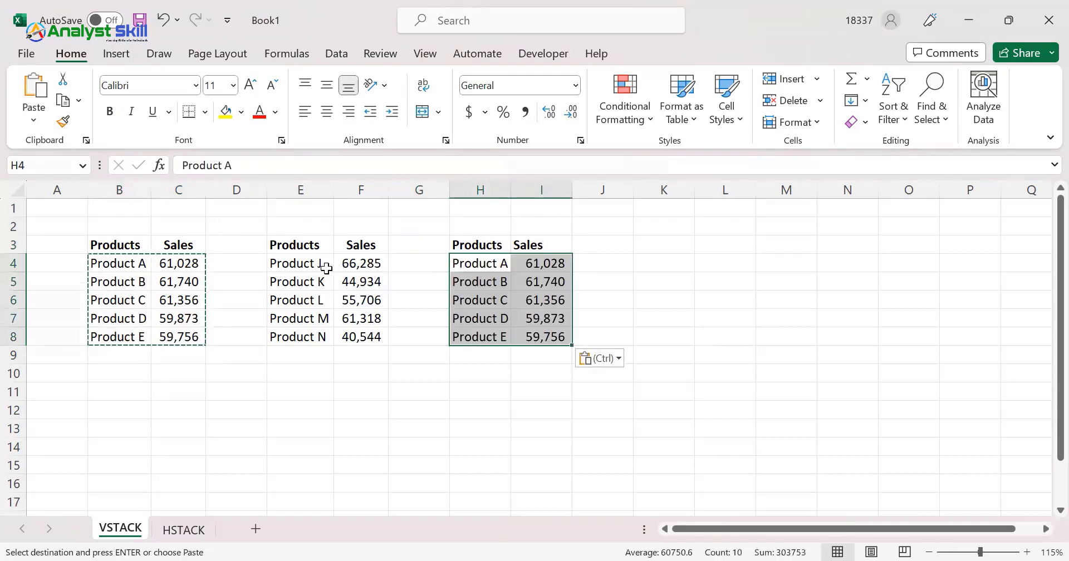
Copy the second table's rows, E4:F8, to H9, directly beneath the pasted first table
left_click_drag(325, 265, 363, 337)
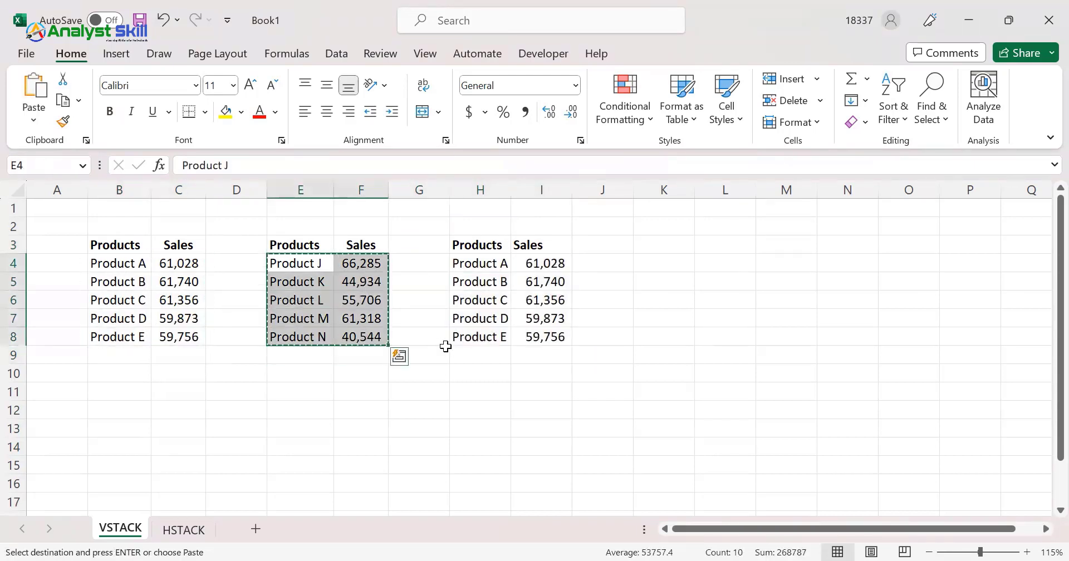
key("ctrl+c")
left_click(494, 351)
key("ctrl+v")
left_click(505, 306)
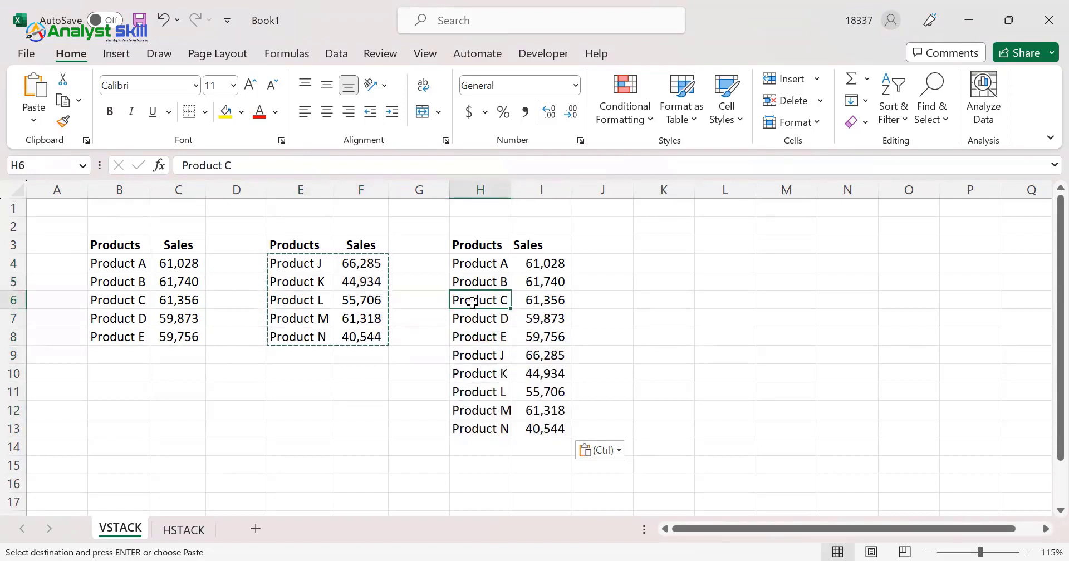
left_click(368, 244)
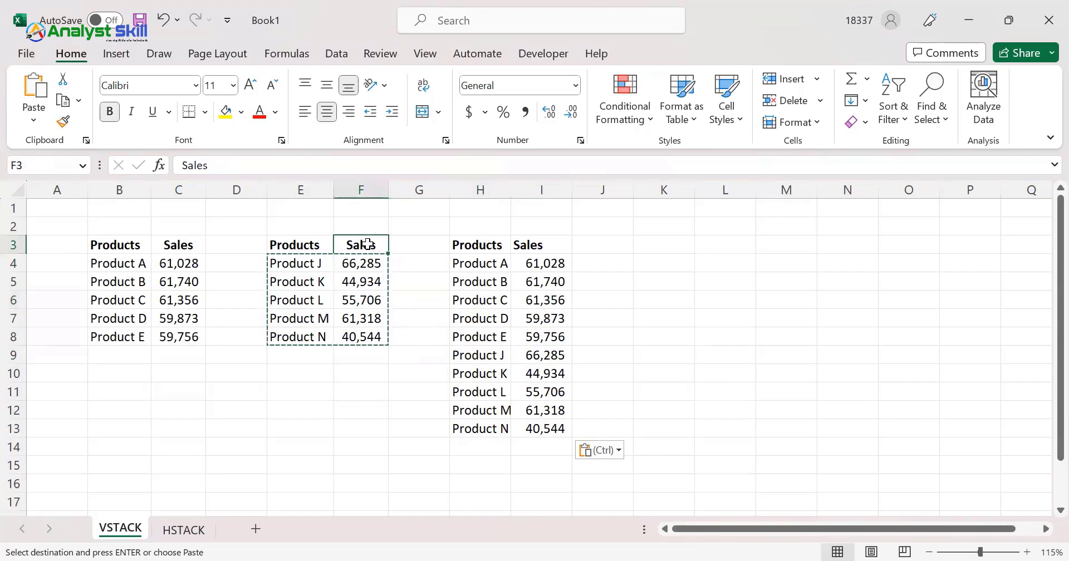
left_click(127, 244)
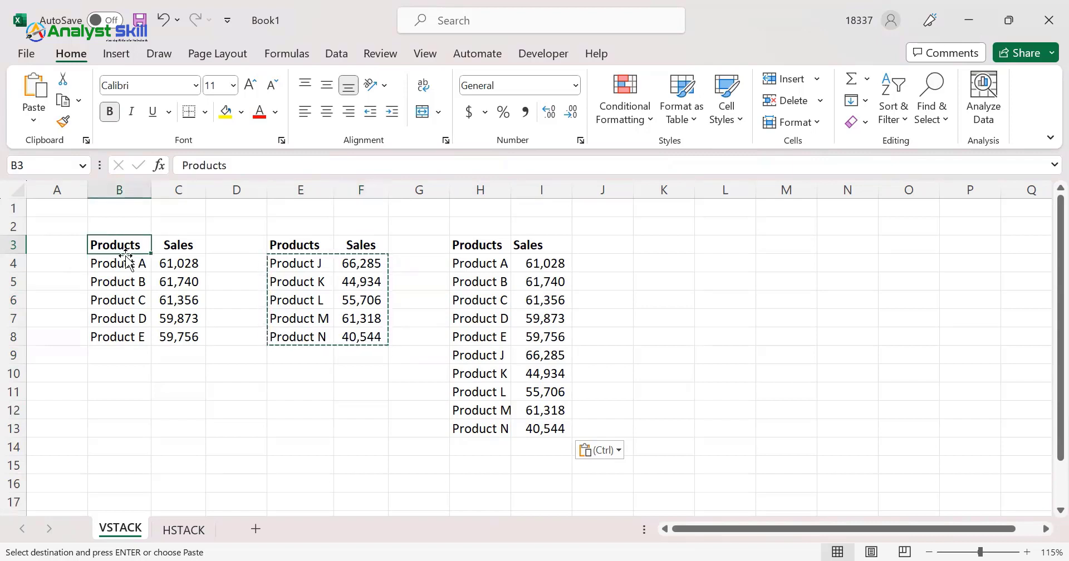
left_click(67, 249)
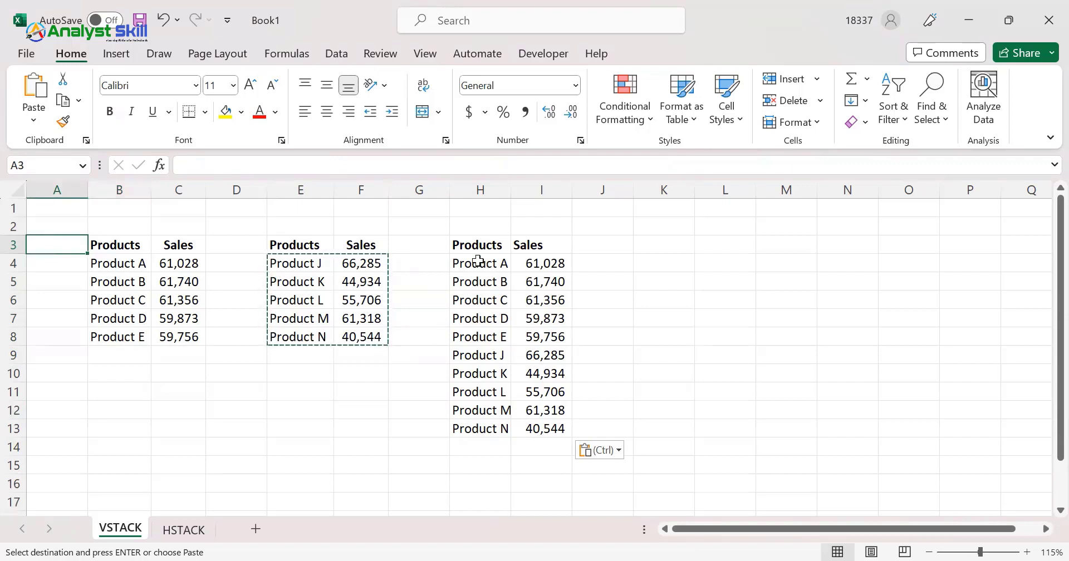
Clear the pasted product and sales rows from H4:I13, keeping the headers in row 3
left_click_drag(477, 261, 561, 427)
key("Delete")
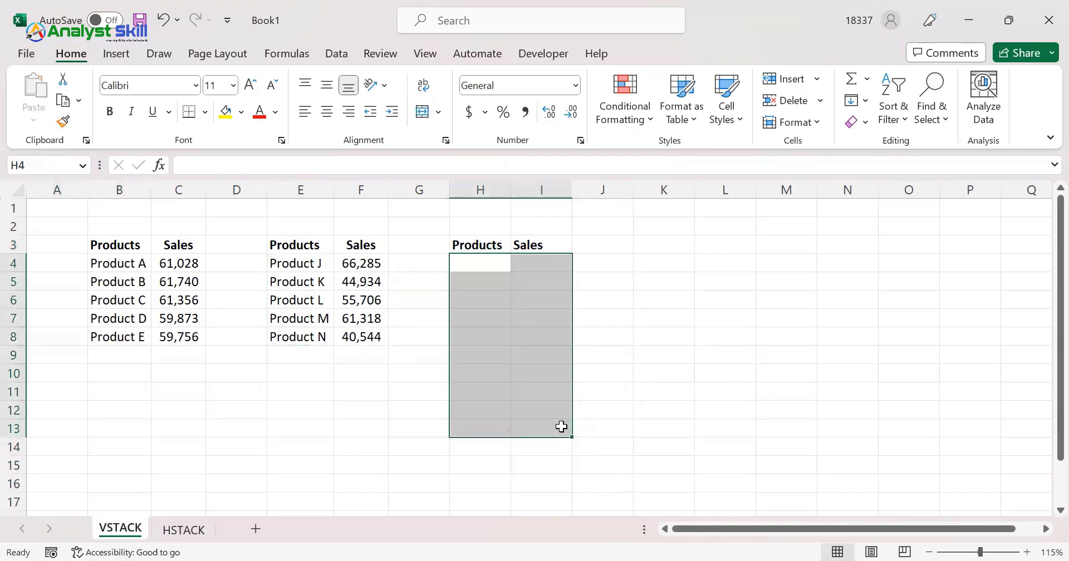
key("Up")
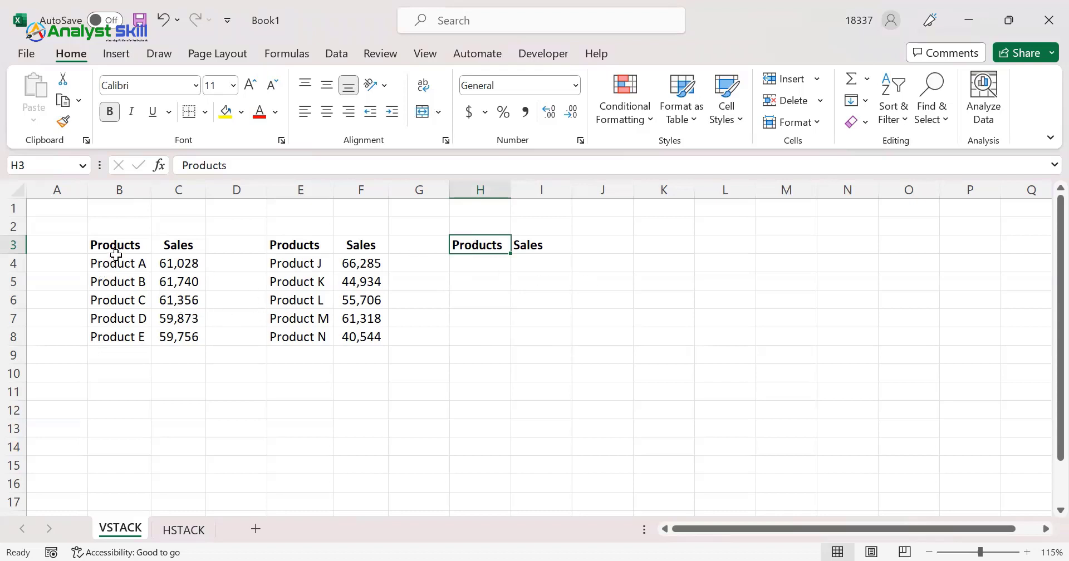
left_click_drag(115, 255, 174, 337)
left_click_drag(273, 245, 363, 337)
left_click(484, 259)
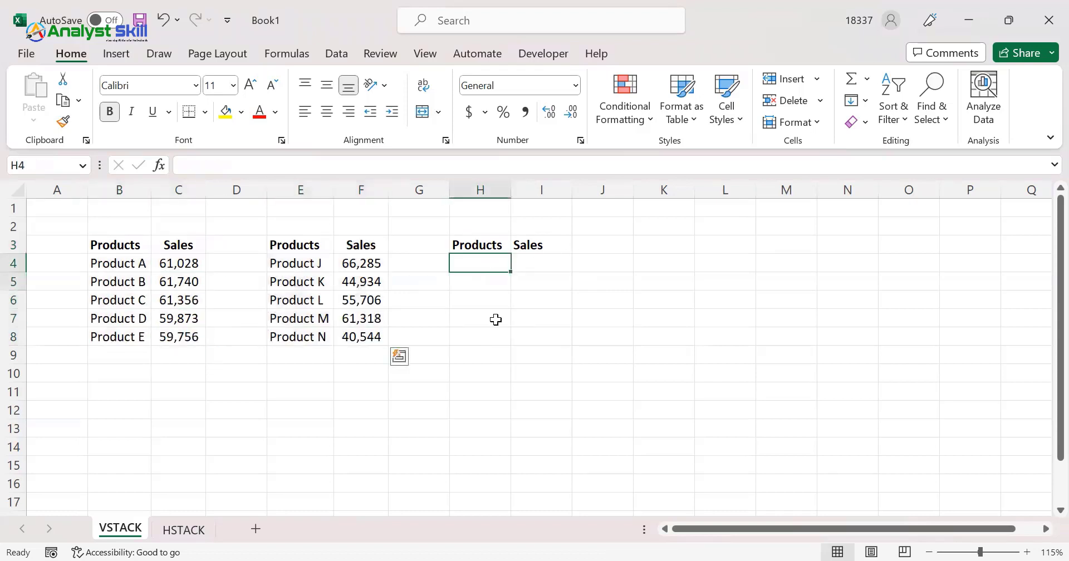
left_click_drag(496, 320, 492, 494)
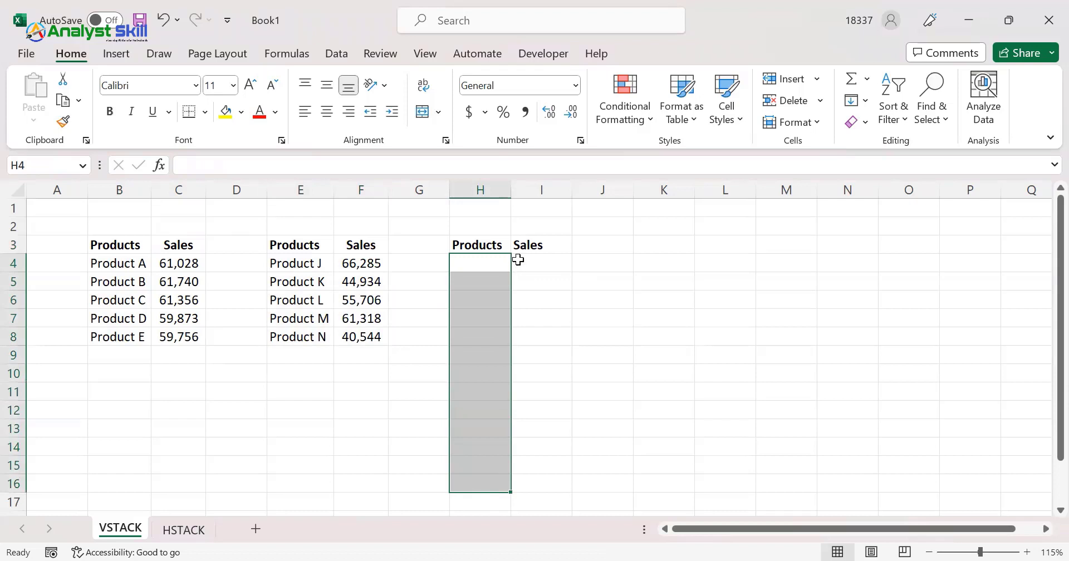
left_click_drag(518, 260, 515, 356)
Stack both tables' data vertically by entering =VSTACK(B4:C8,E4:F8) in H4
left_click(486, 257)
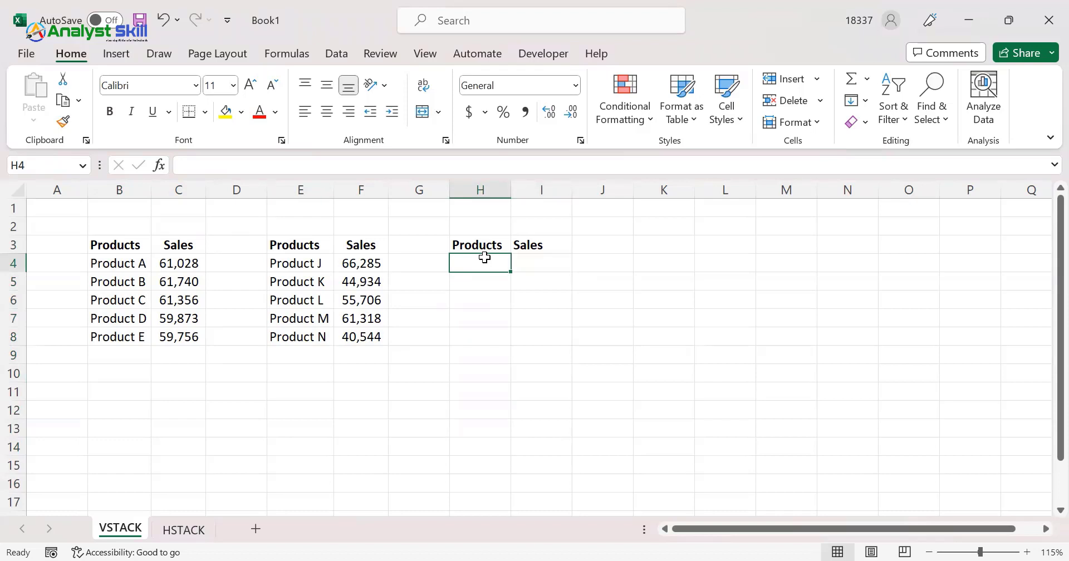
type("=")
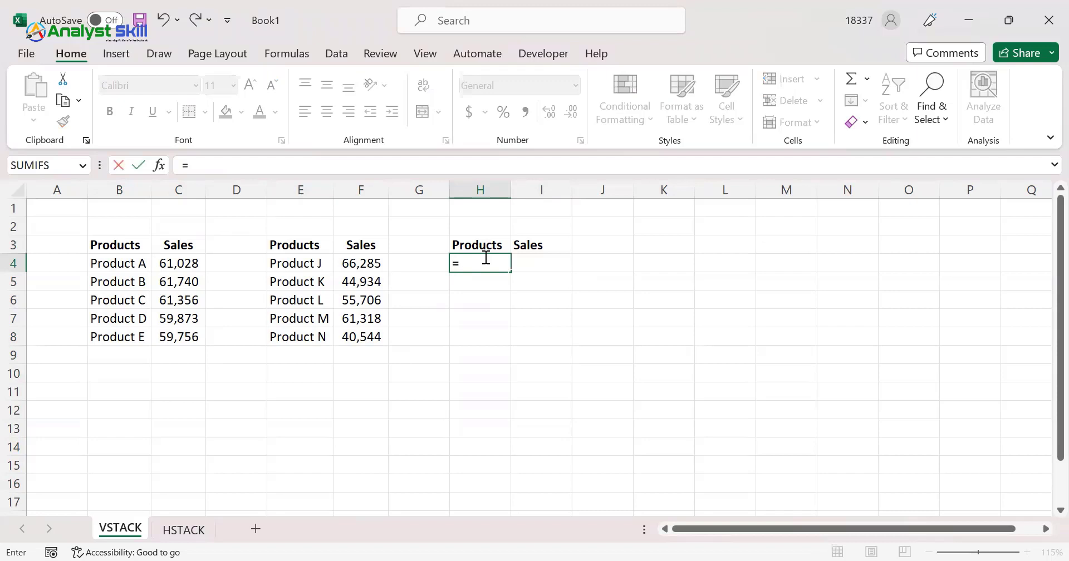
type("vst")
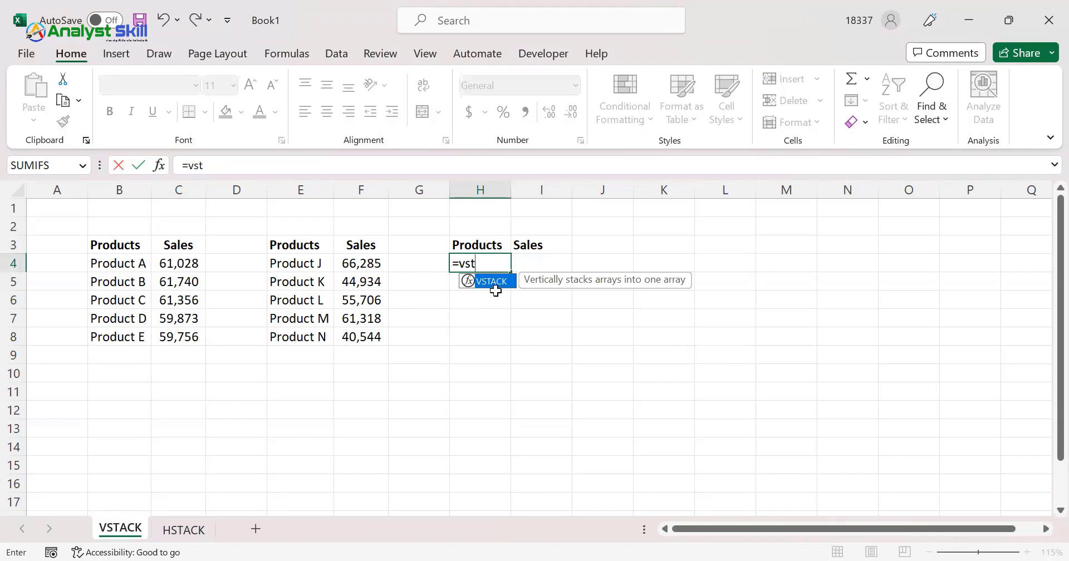
key("Tab")
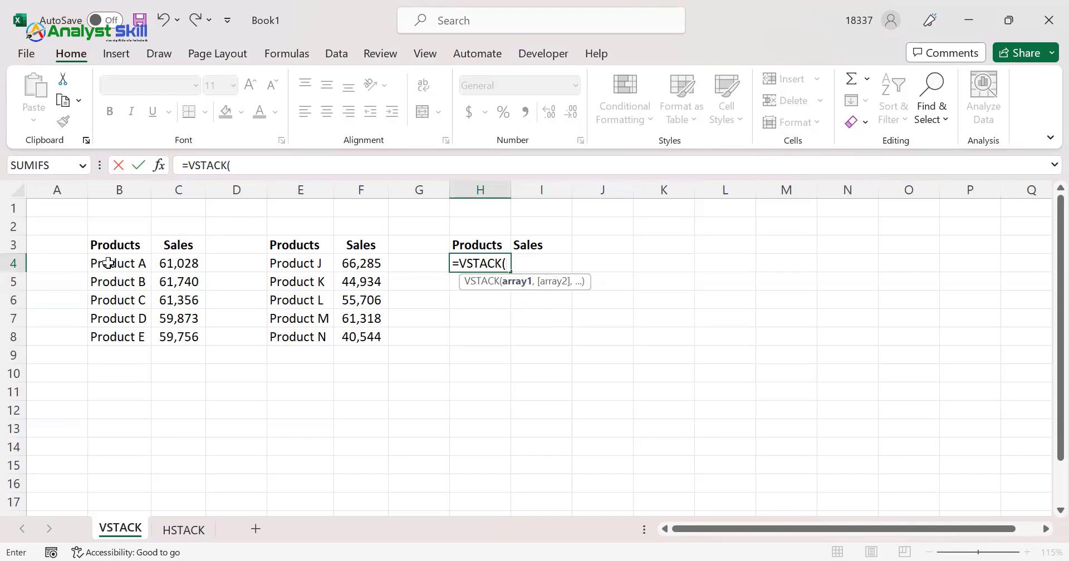
left_click_drag(105, 262, 120, 281)
mouse_move(186, 342)
left_mouse_down()
mouse_move(178, 326)
mouse_move(184, 341)
left_mouse_up()
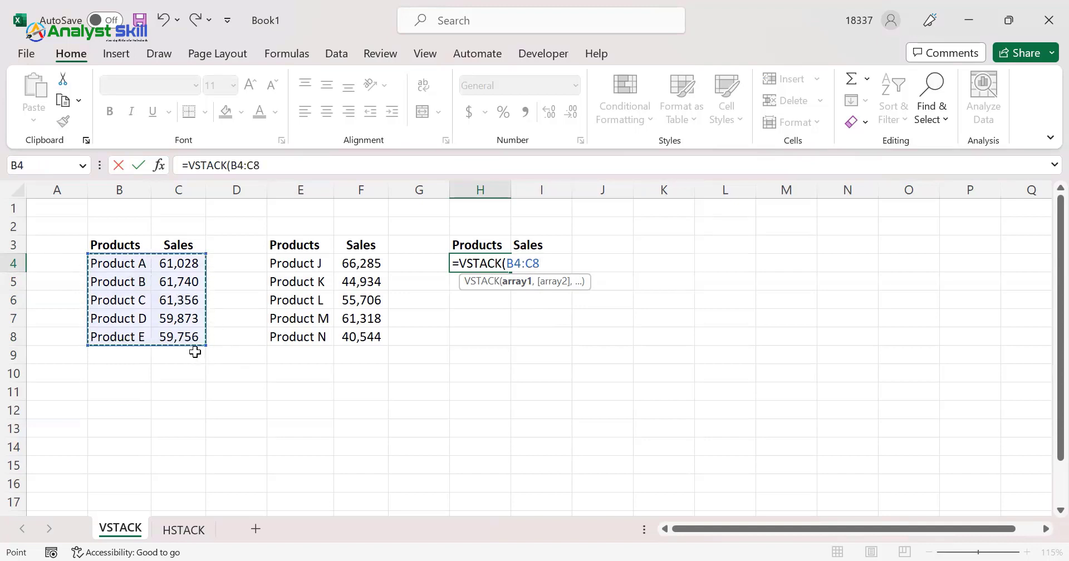
type(",")
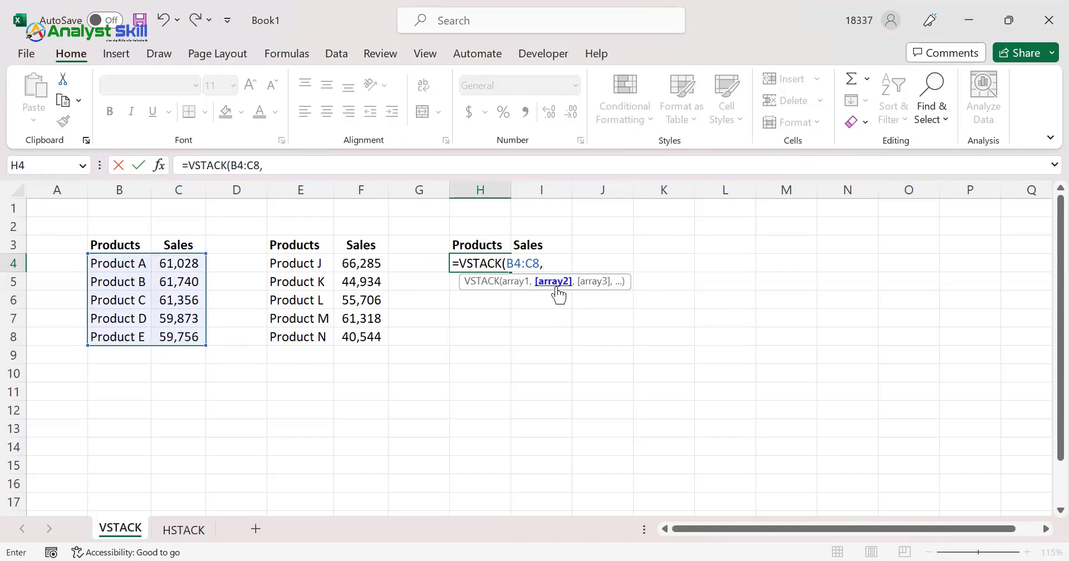
left_click_drag(286, 259, 374, 336)
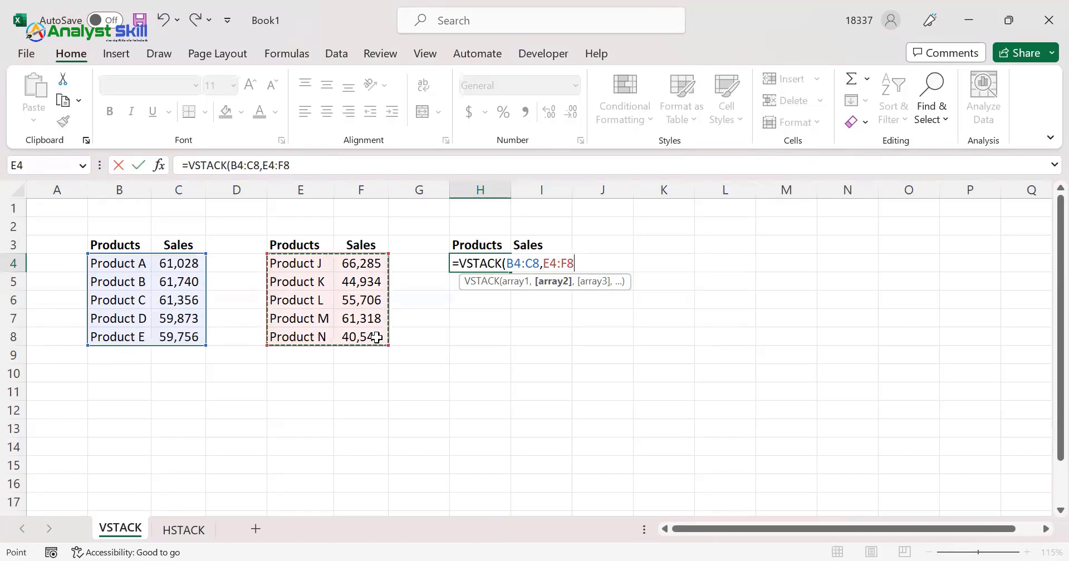
type(")")
key("Return")
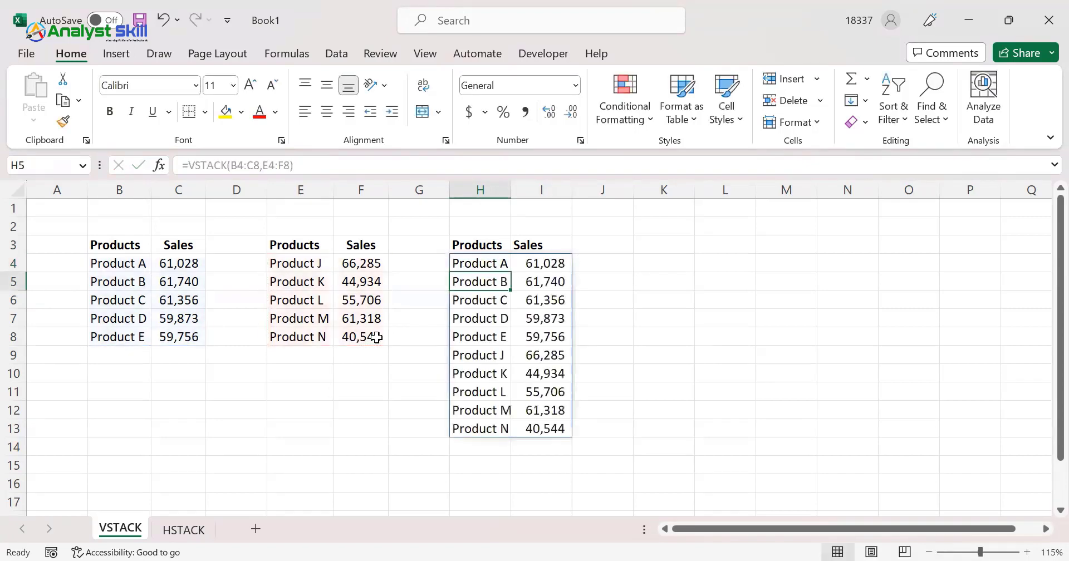
left_click(492, 266)
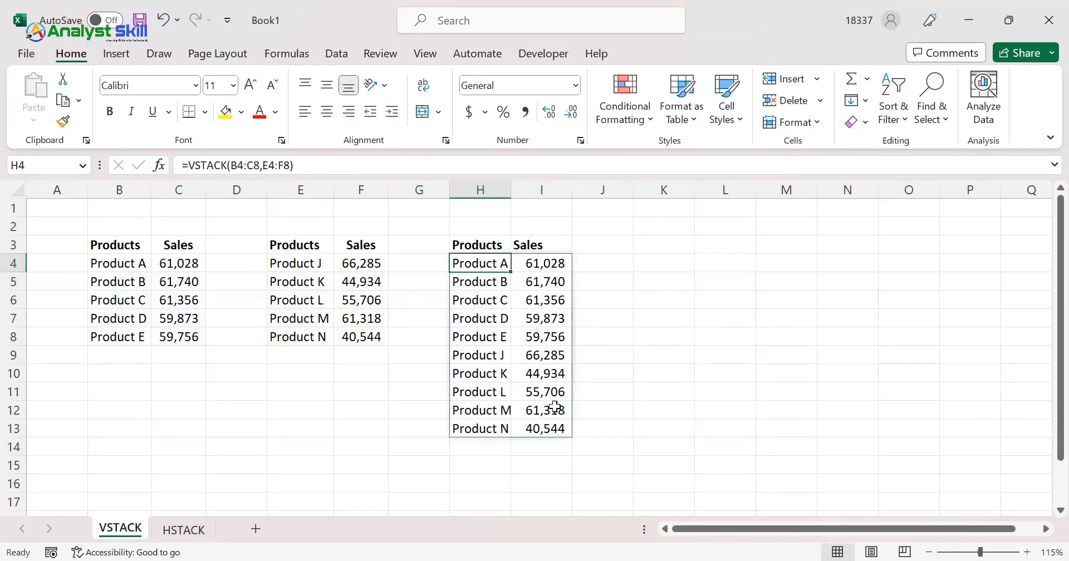
Total the first table's sales, C4:C8, with a SUM formula in C10
left_click(174, 349)
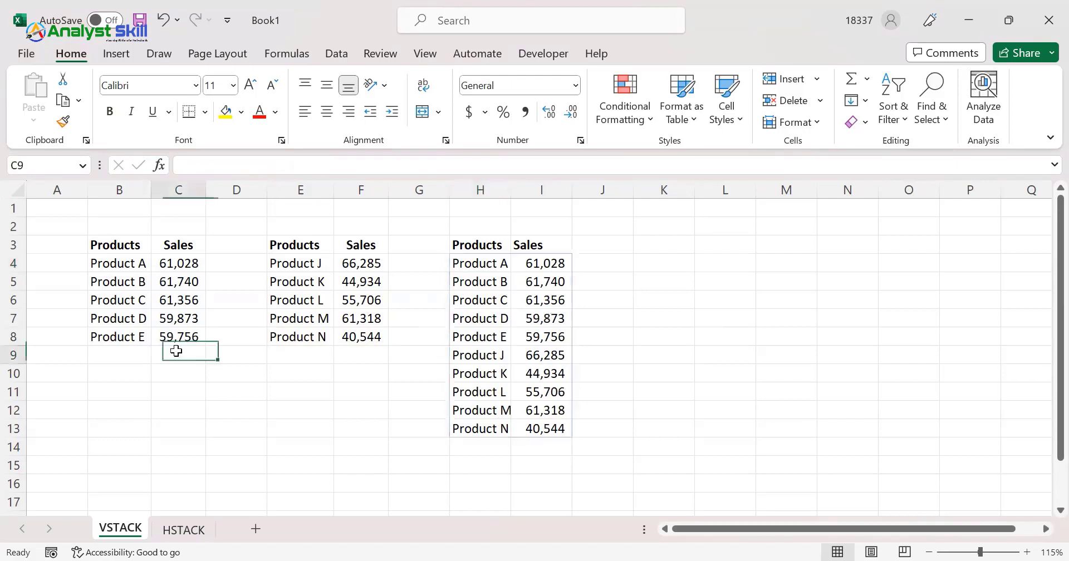
left_click(173, 372)
type("=")
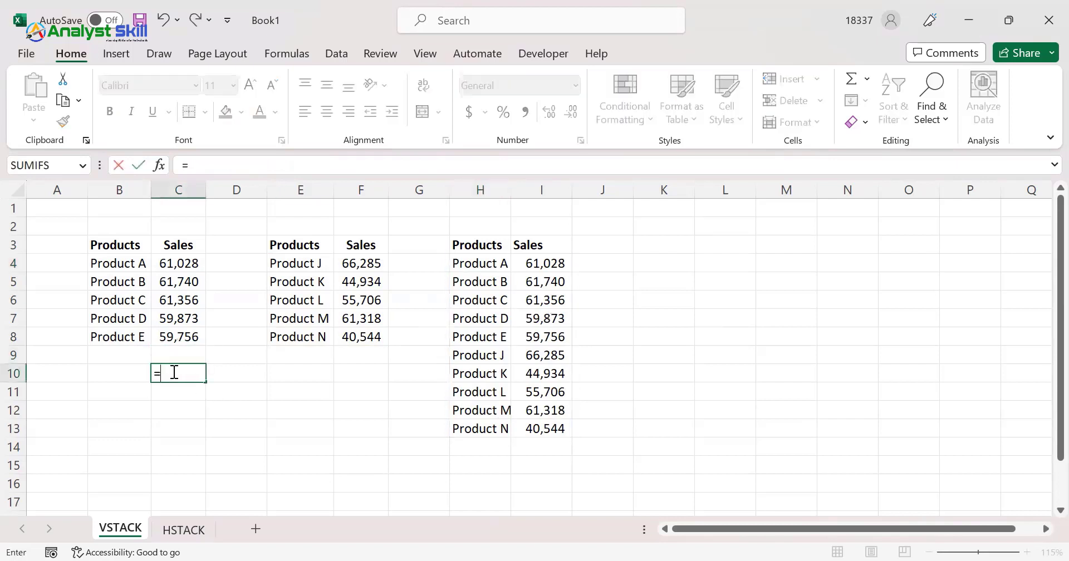
type("SUM(")
key("Up")
key("Up")
key("shift+Up")
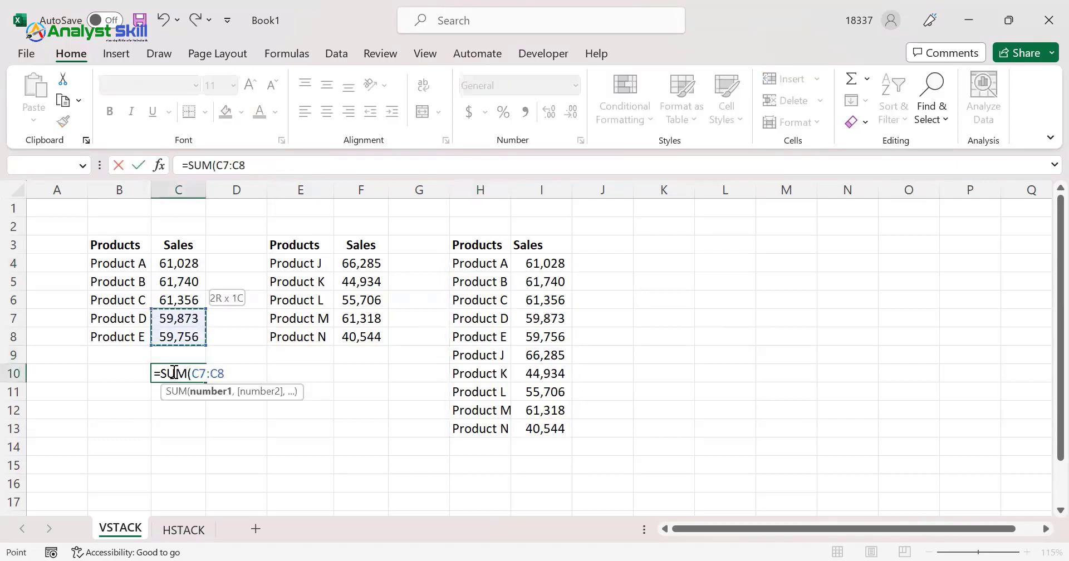
key("shift+Up")
key("shift+Up")
key("shift+Up")
key("Tab")
key("Tab")
key("Tab")
Total the second table's sales, F4:F8, with a SUM formula in F10
type("=")
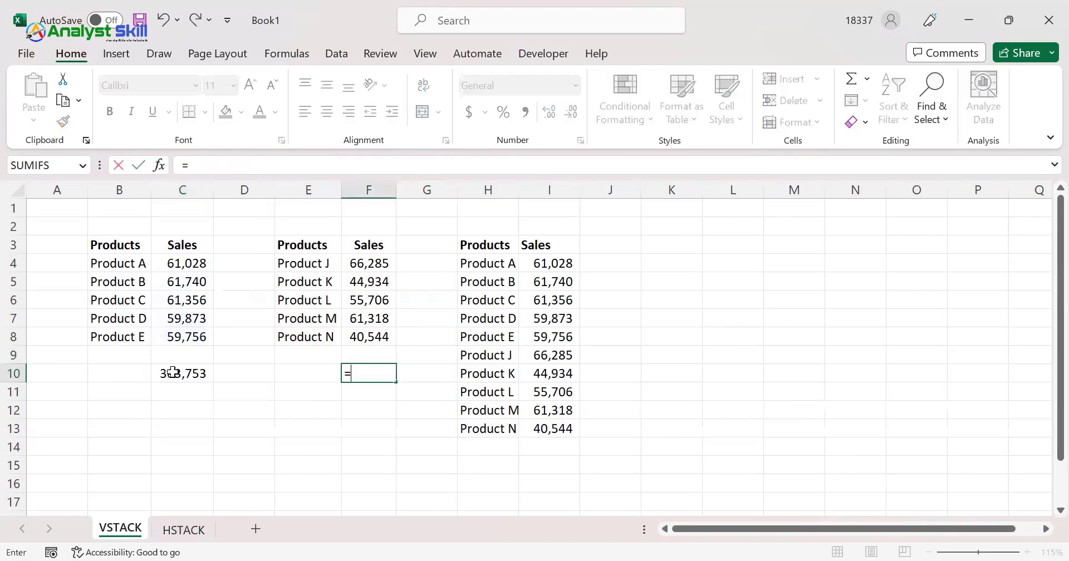
type("SUM(")
key("Up")
key("Up")
key("shift+Up")
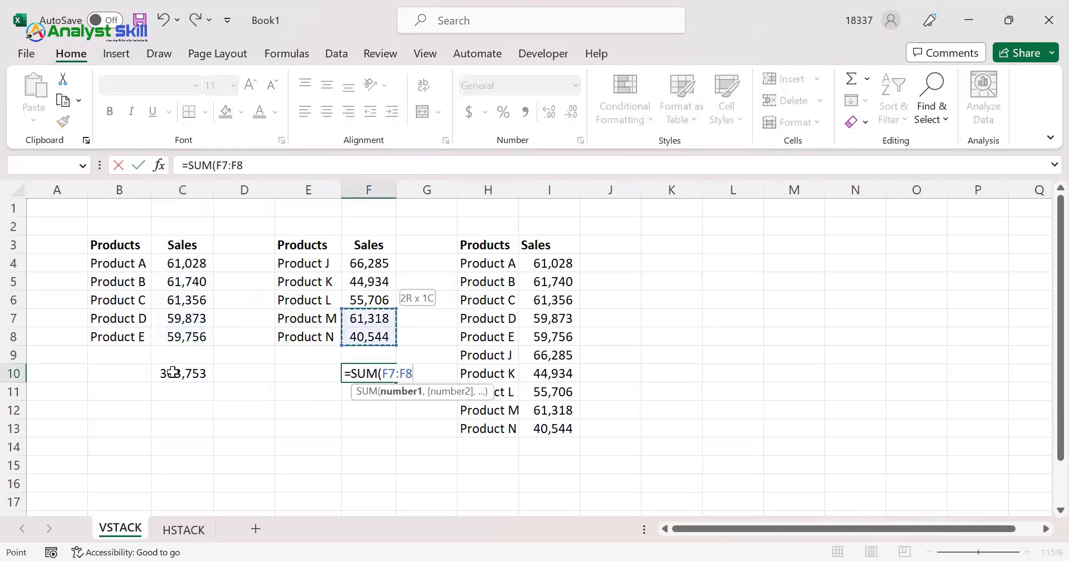
key("shift+Up")
key("shift+Up")
key("shift+Up")
key("ctrl+Return")
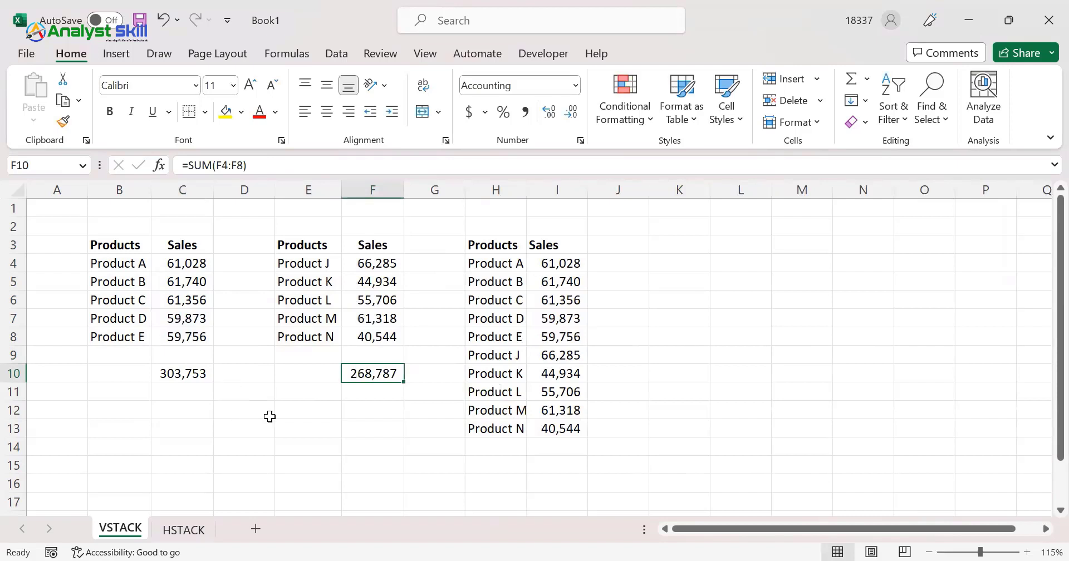
Add the two tables' sales totals together in F12 with the formula =C10+F10
left_click(372, 412)
type("=")
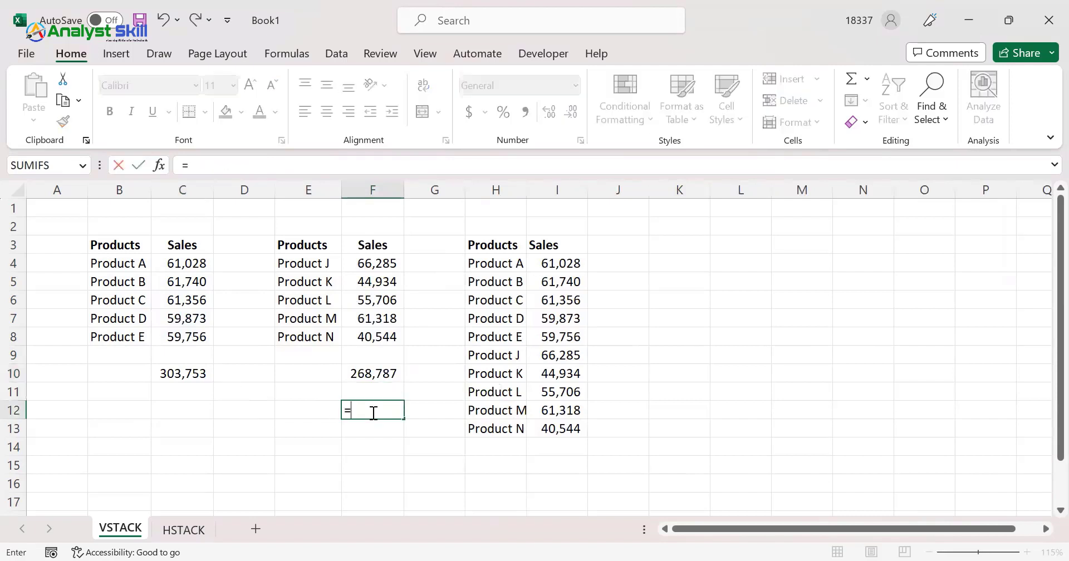
left_click(197, 371)
type("+")
key("Up")
key("Up")
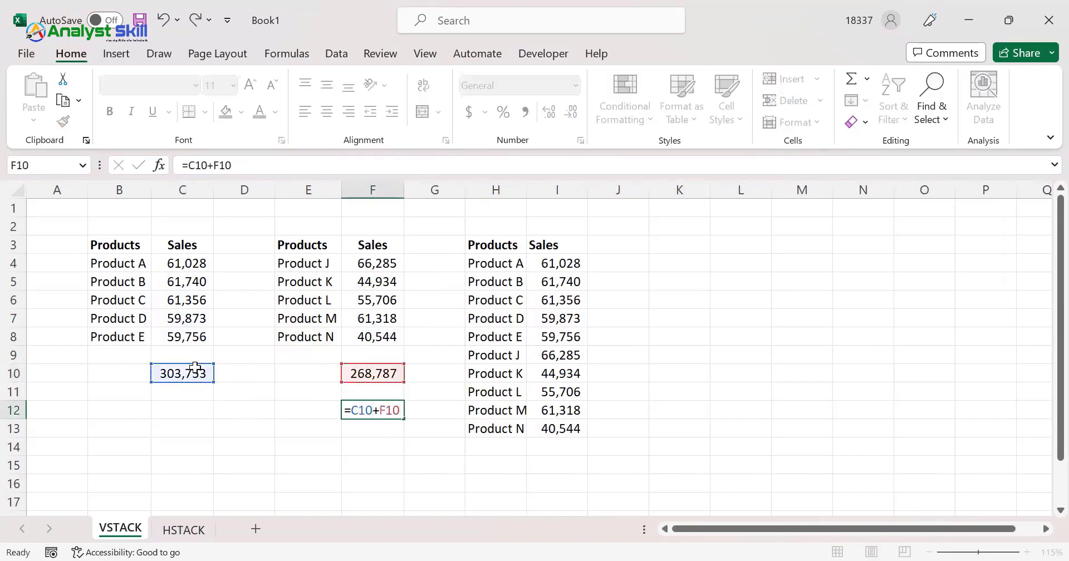
key("ctrl+Return")
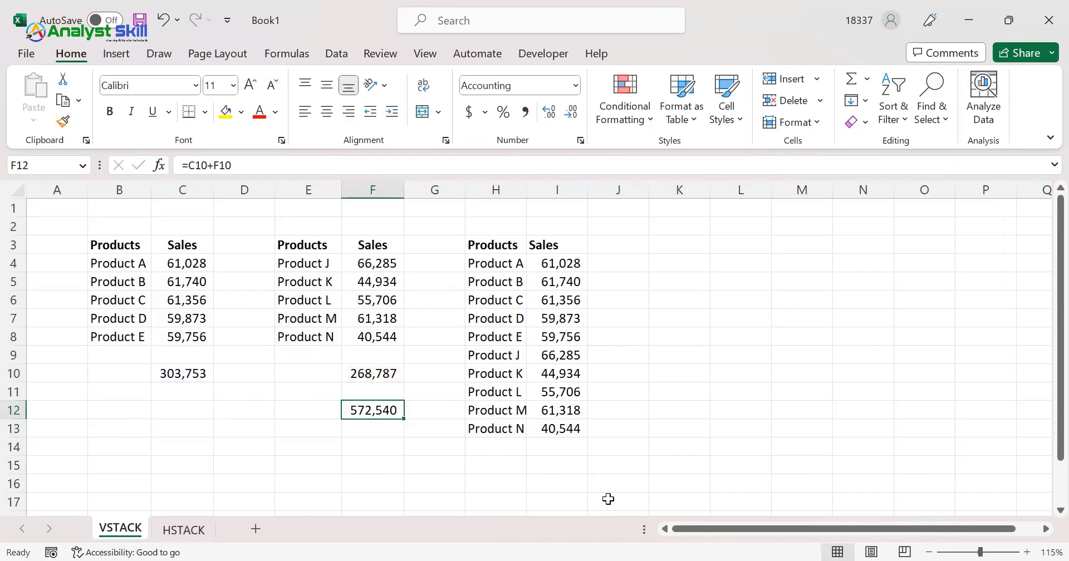
Total the stacked list's sales, I4:I13, with a SUM formula in I15
left_click(554, 464)
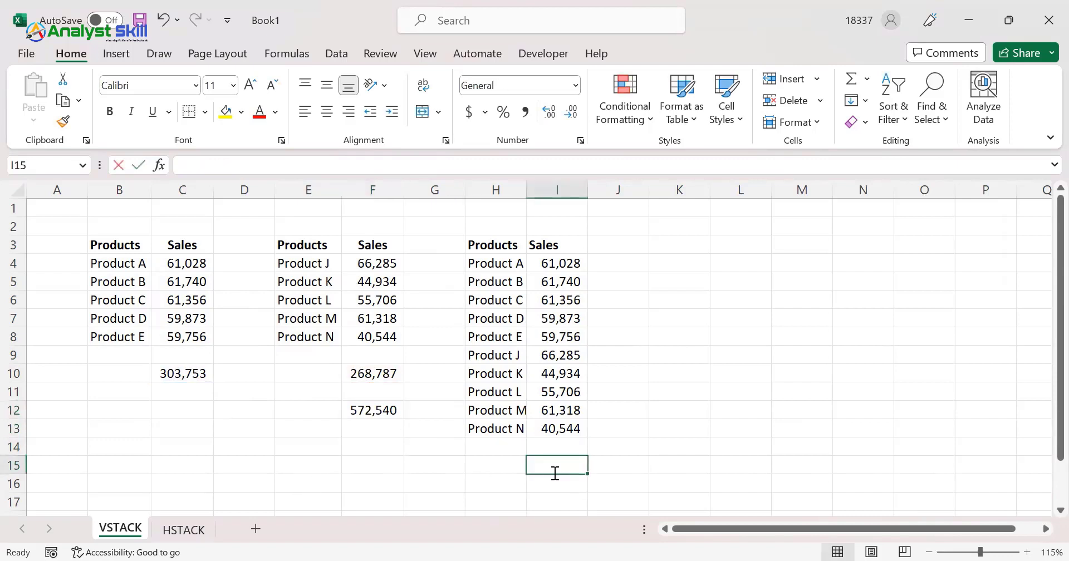
type("=")
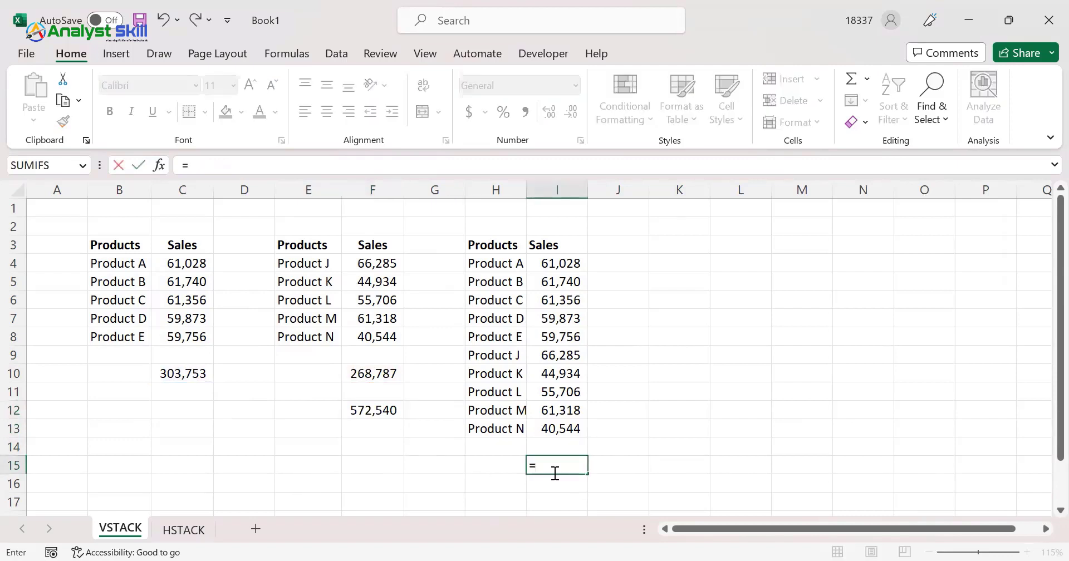
type("SUM(")
key("Up")
key("Up")
key("ctrl+shift+Up")
key("ctrl+Return")
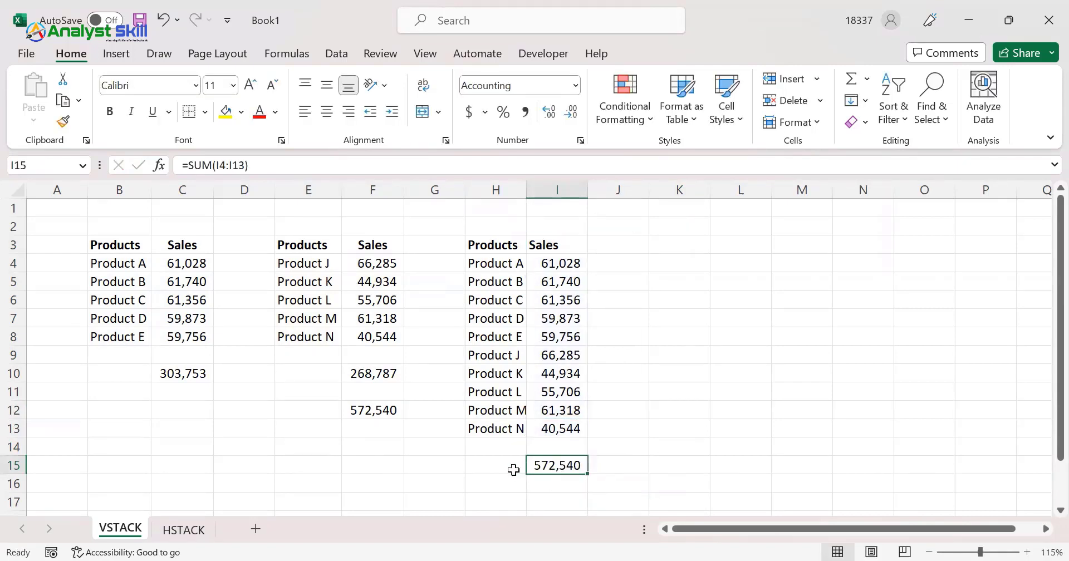
Clear the check totals beneath the two source tables and the stacked list
left_click_drag(420, 444, 167, 371)
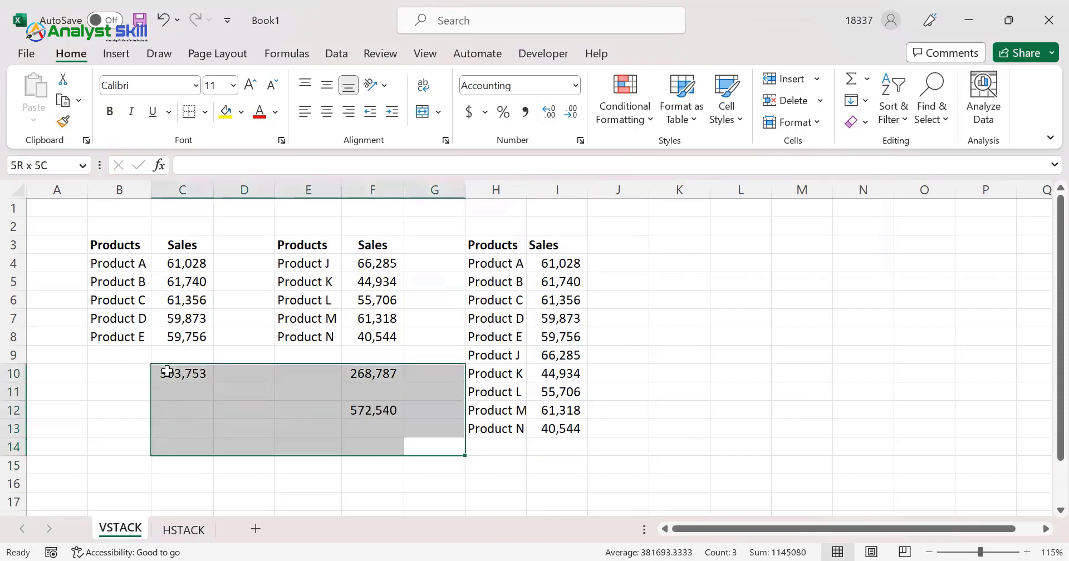
key("Delete")
left_click(135, 377)
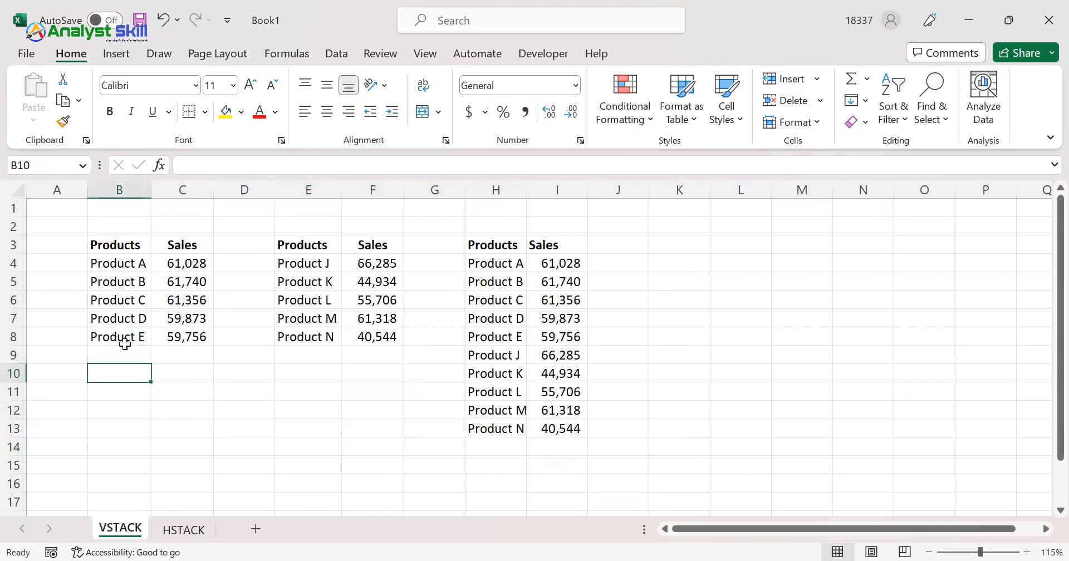
left_click(315, 339)
left_click(317, 370)
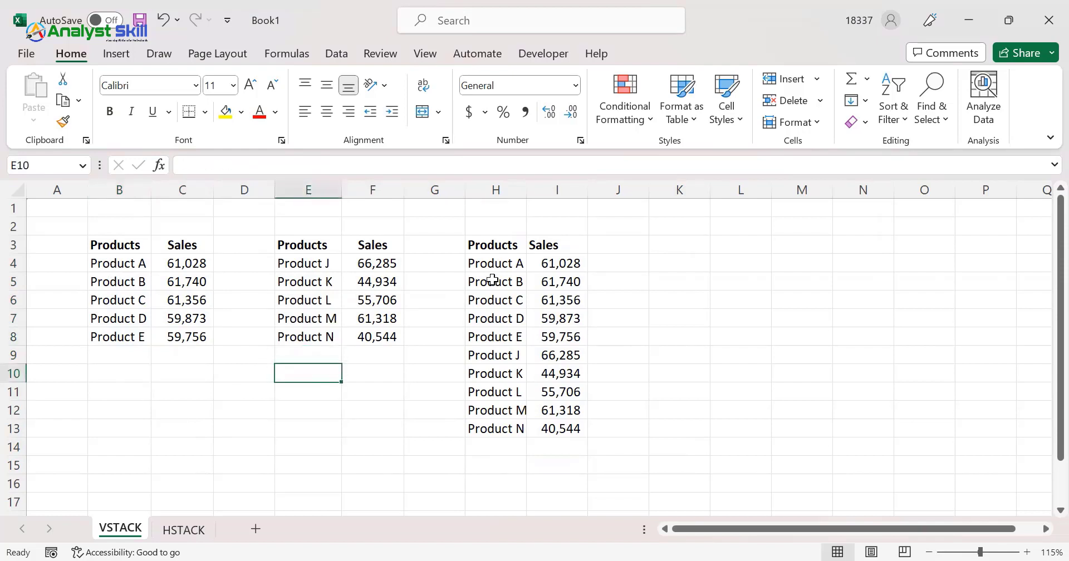
Add Product F with sales of 56950 in B9:C9, directly below the first table
left_click_drag(493, 281, 570, 428)
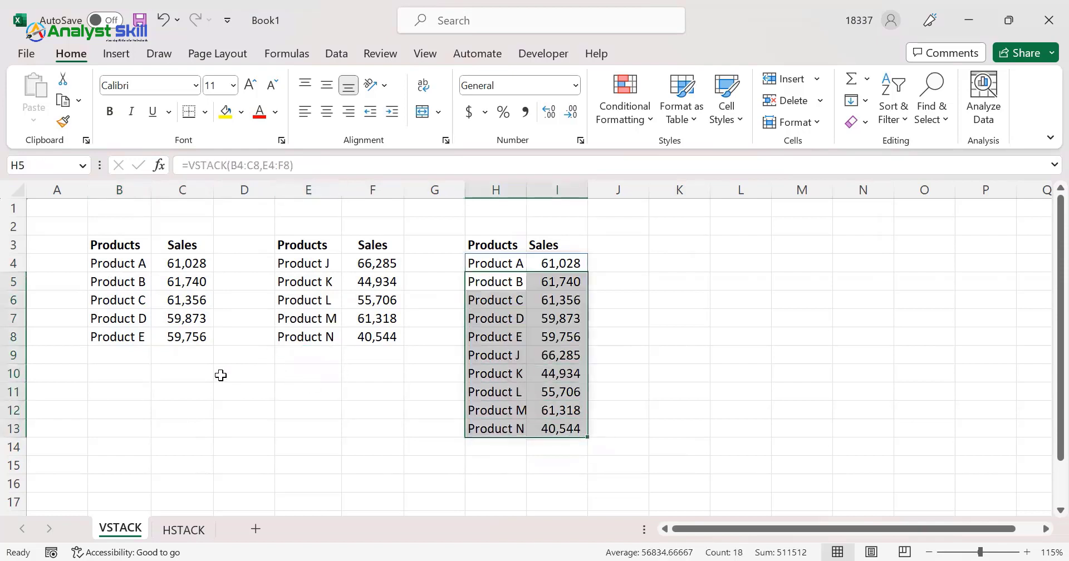
left_click(124, 363)
type("Product F")
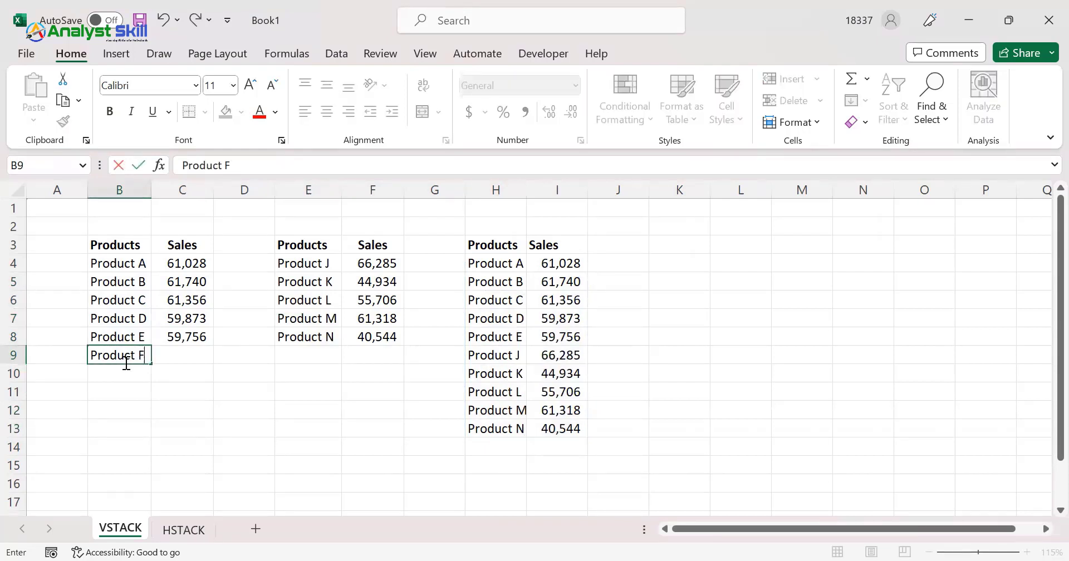
key("Tab")
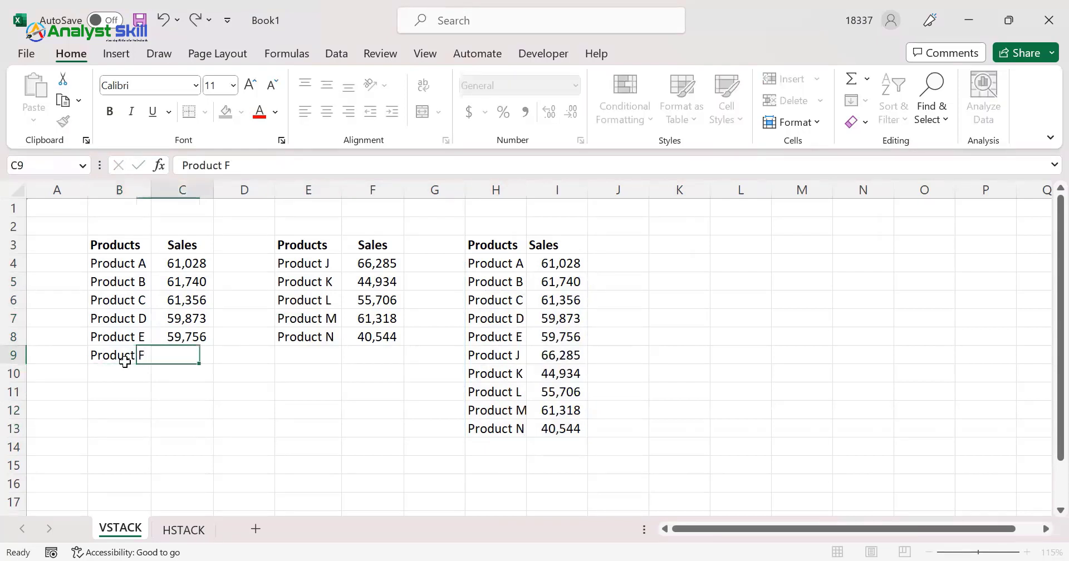
type("=56950")
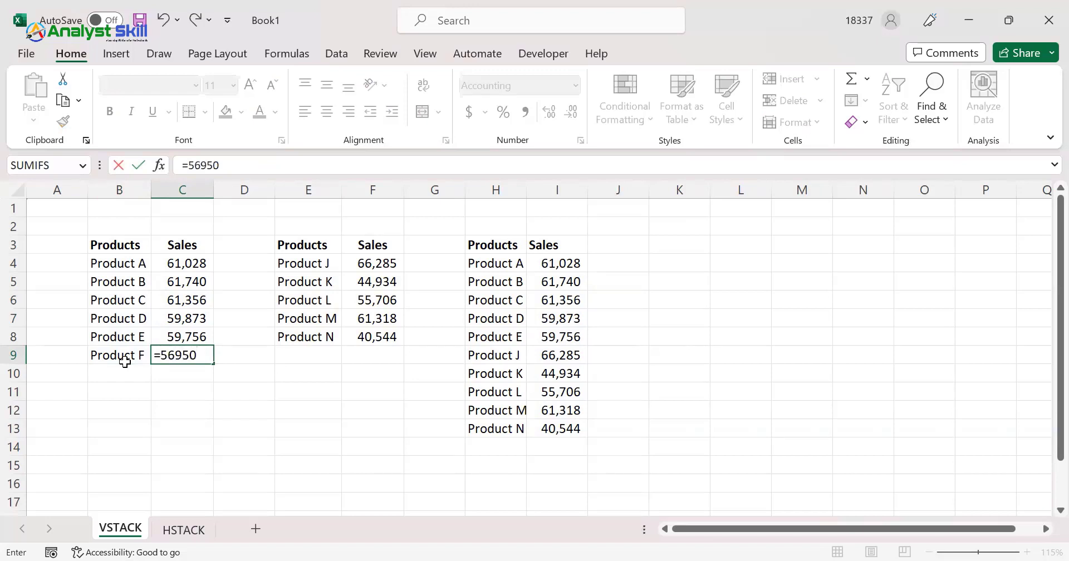
key("Return")
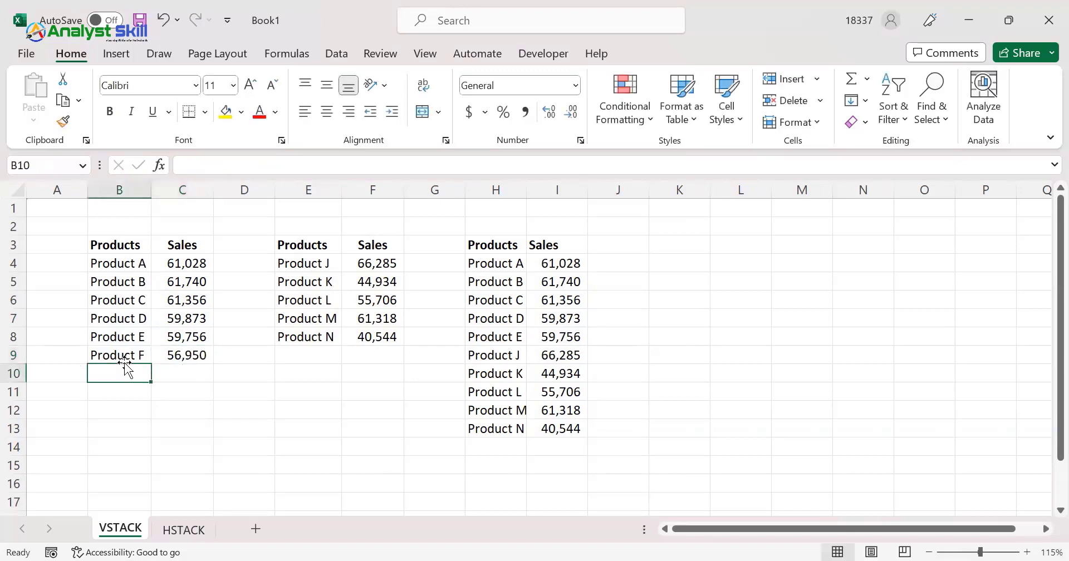
Delete the Product F entry and its sales value from B9:C9
left_click(496, 351)
left_click_drag(103, 356, 175, 353)
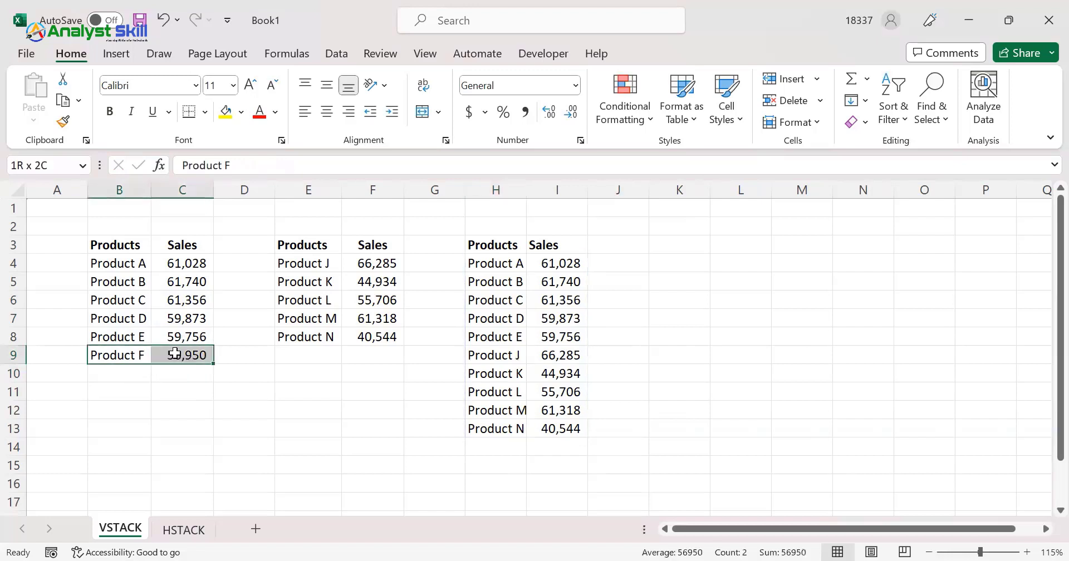
key("Delete")
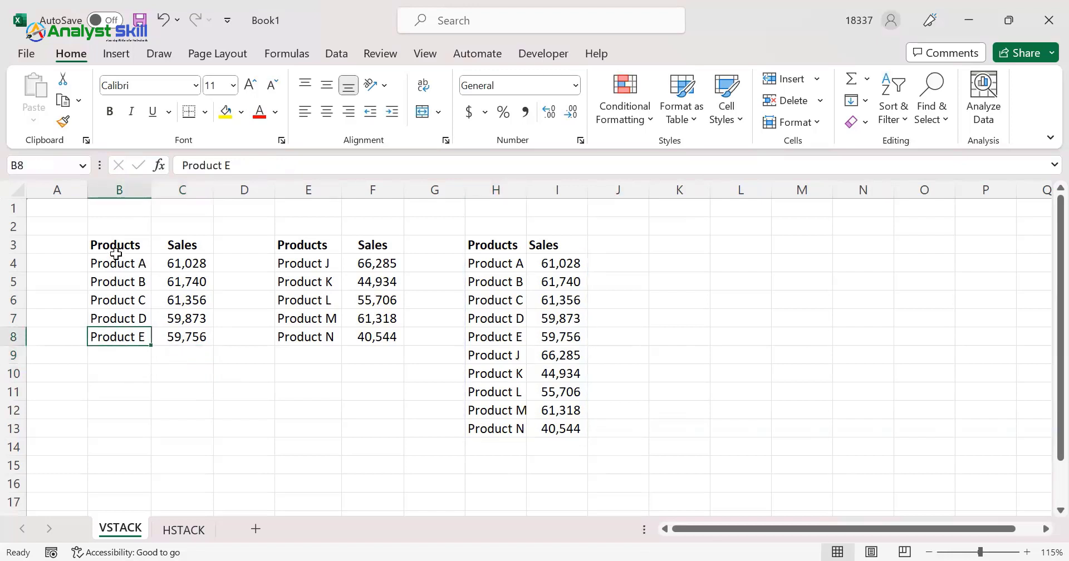
Examine the first table's range, with and without its headers, against the VSTACK output in H4:I13
left_click_drag(116, 254, 178, 335)
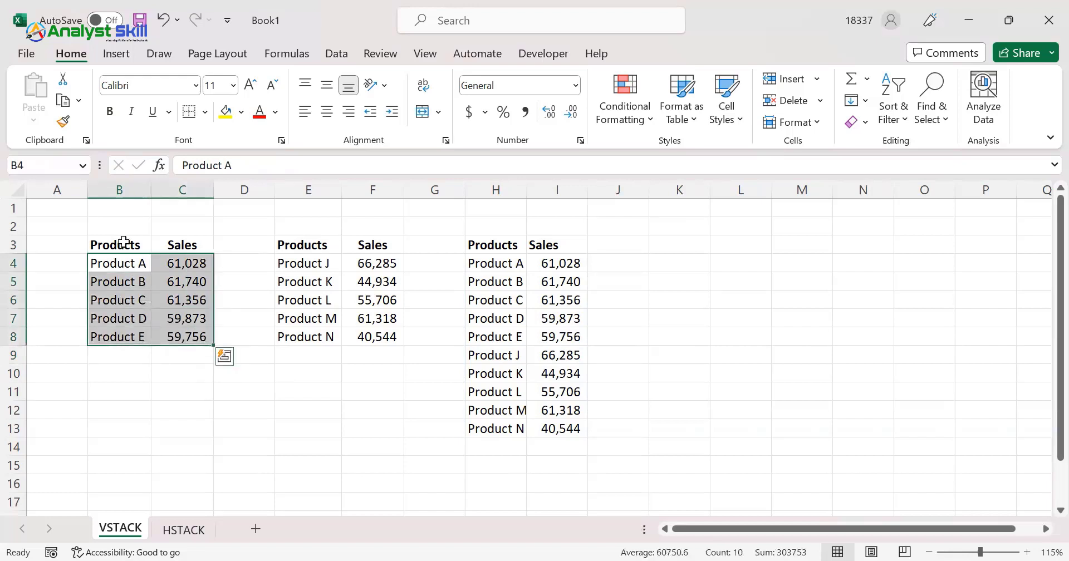
left_click(140, 262)
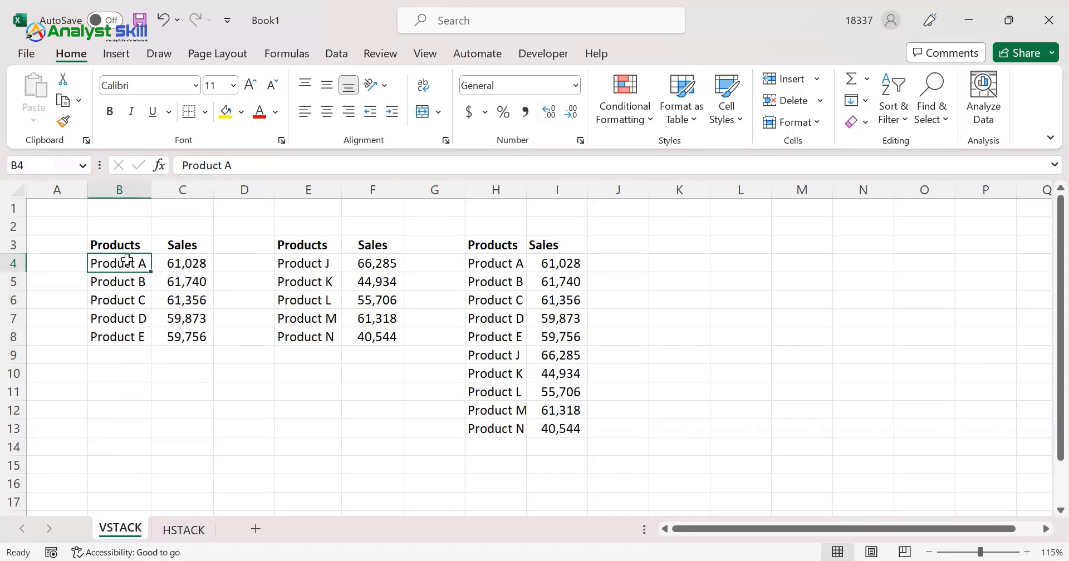
left_click_drag(127, 259, 206, 334)
left_click_drag(483, 262, 569, 428)
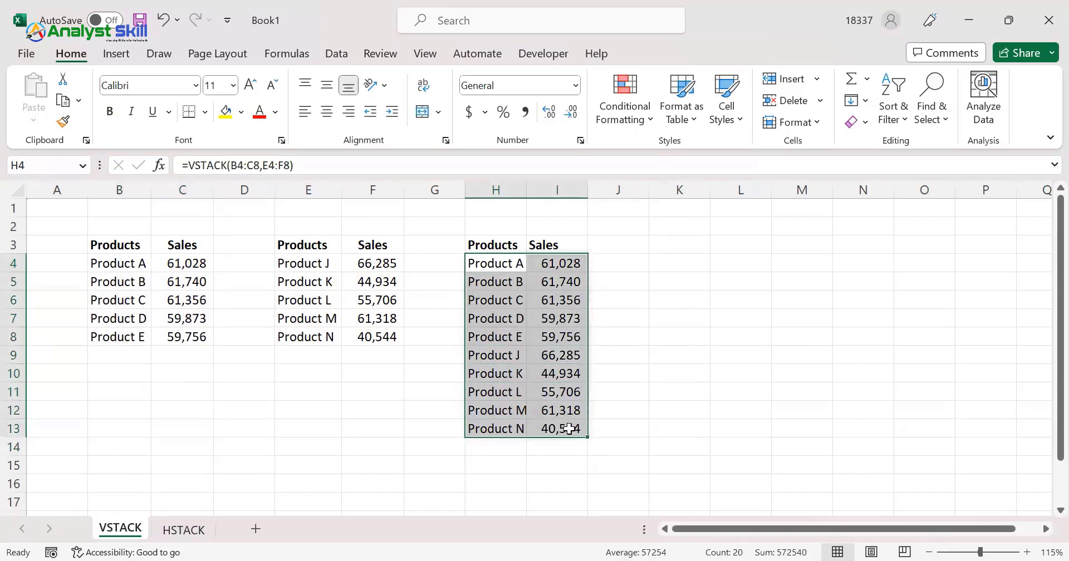
left_click(494, 315)
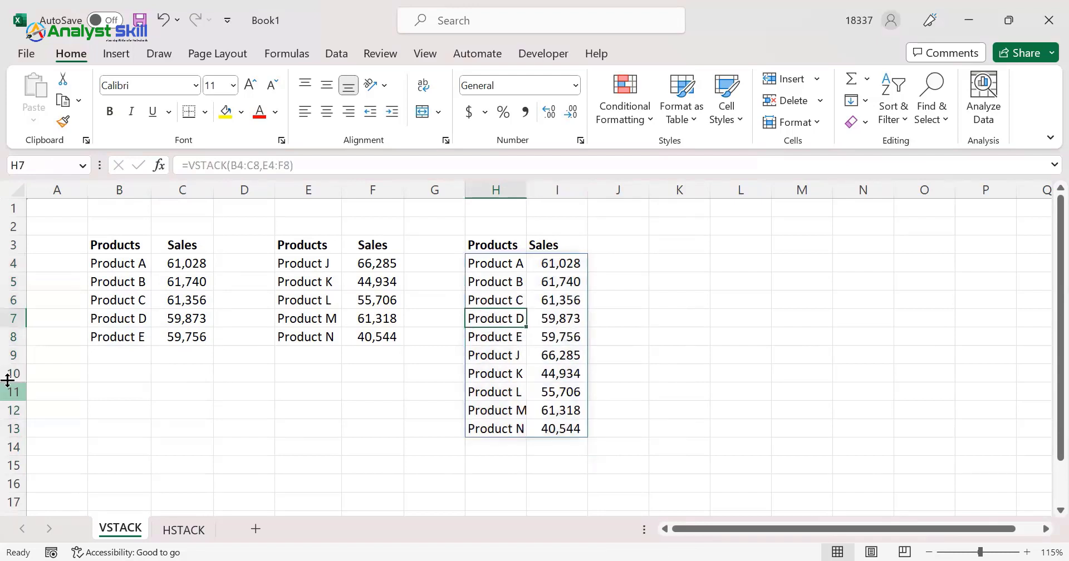
left_click_drag(112, 263, 203, 341)
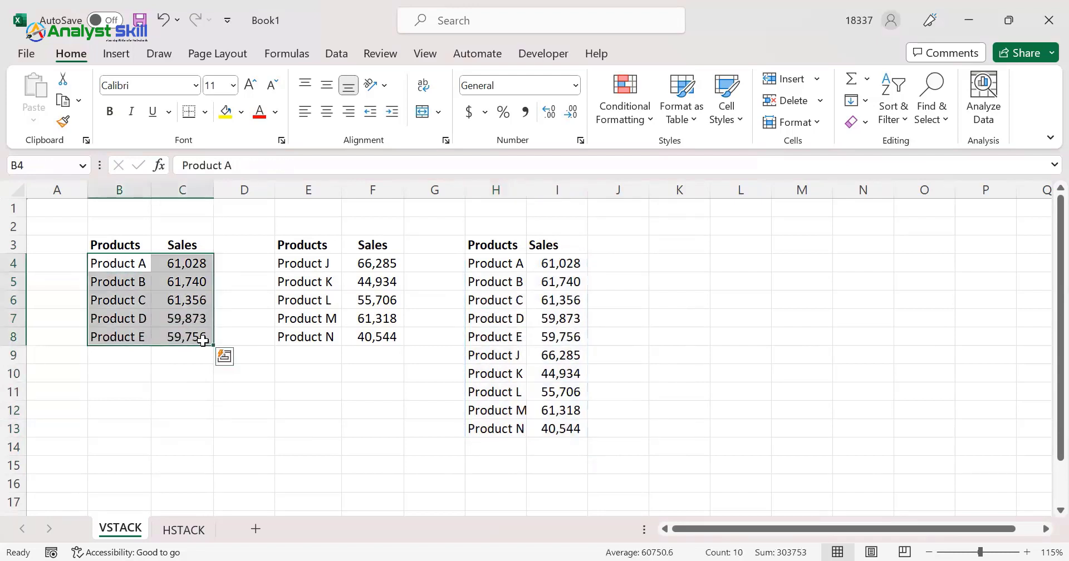
left_click(117, 266)
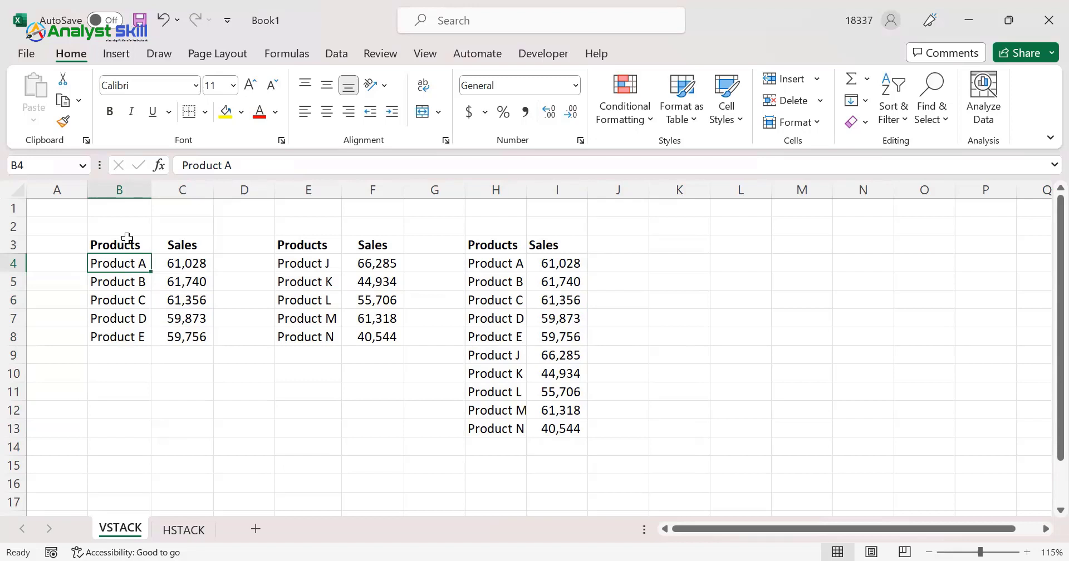
left_click_drag(114, 245, 199, 342)
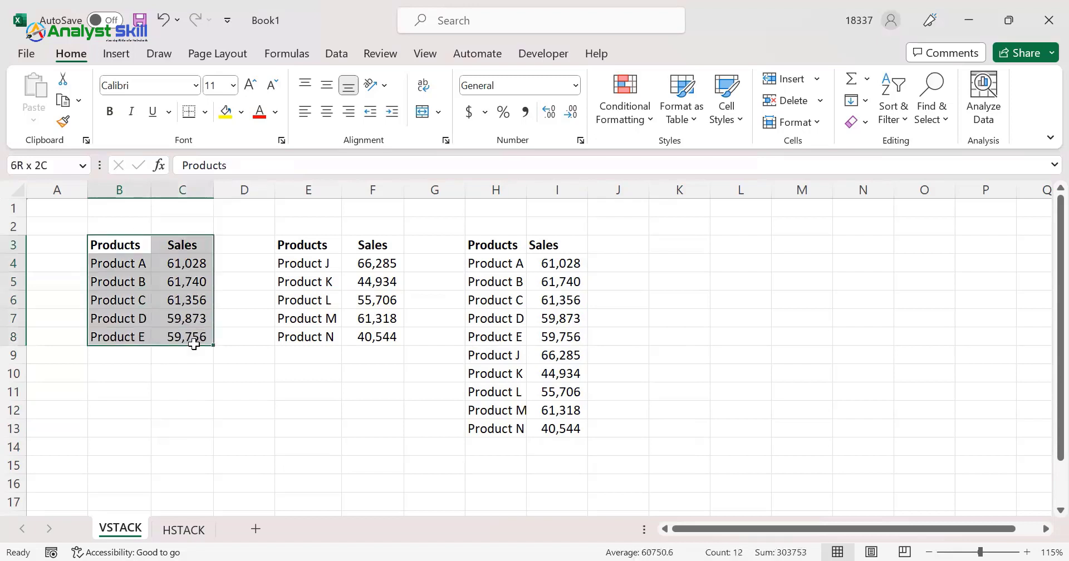
left_click_drag(110, 240, 191, 336)
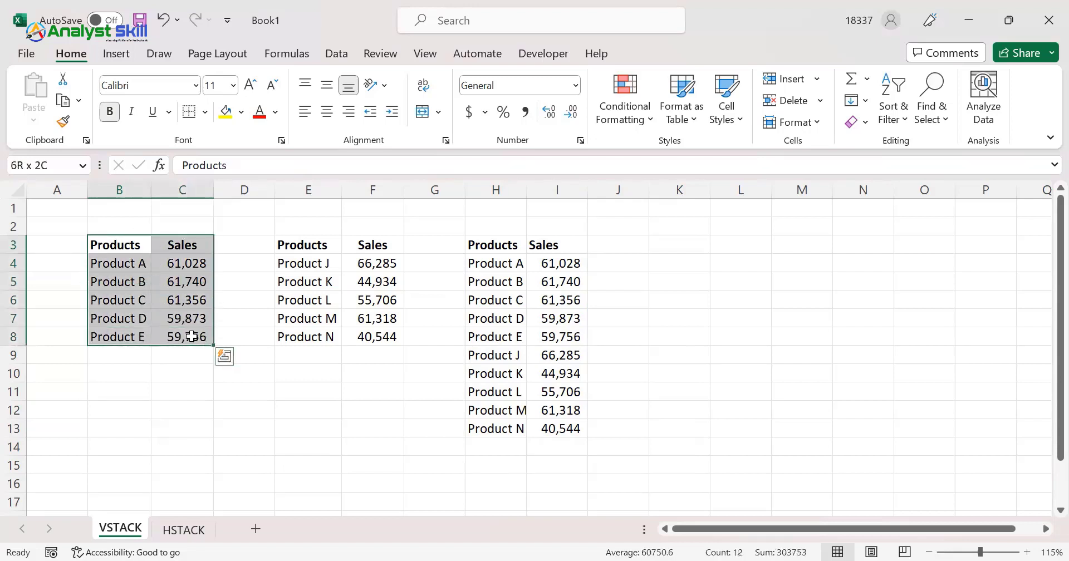
left_click(103, 262)
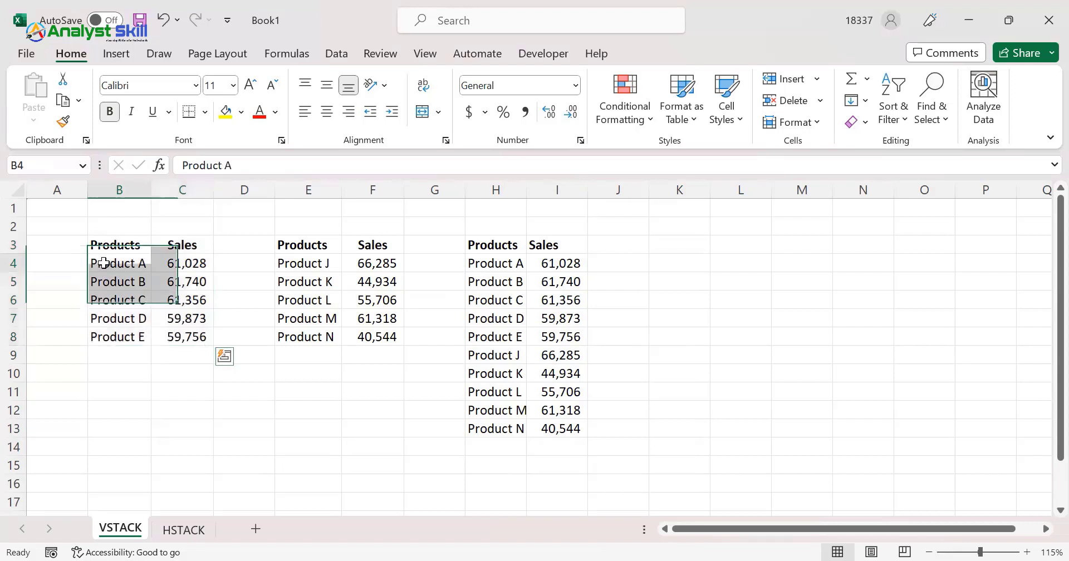
left_click_drag(103, 263, 192, 336)
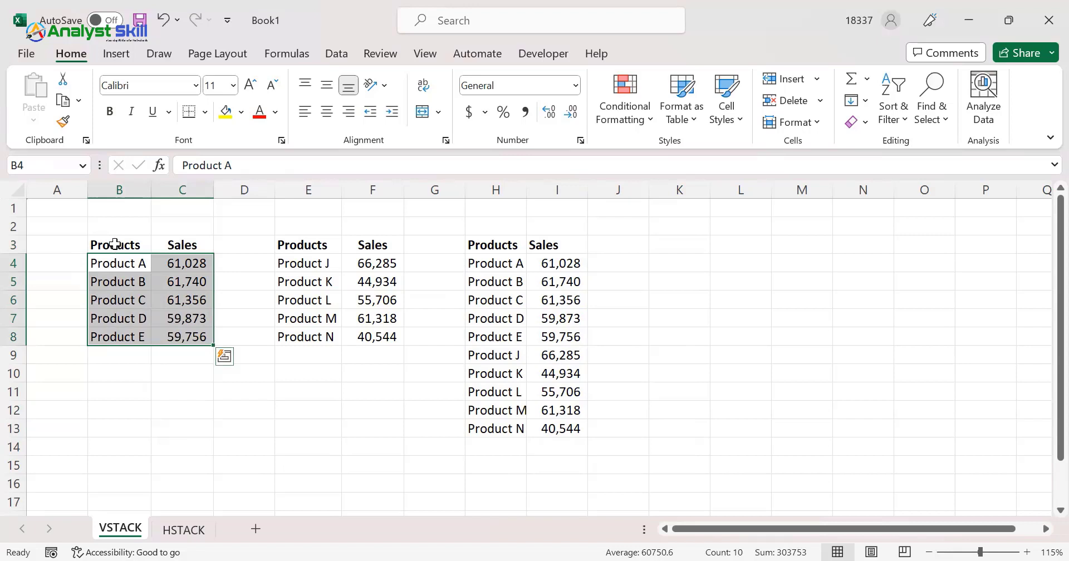
left_click_drag(114, 243, 189, 337)
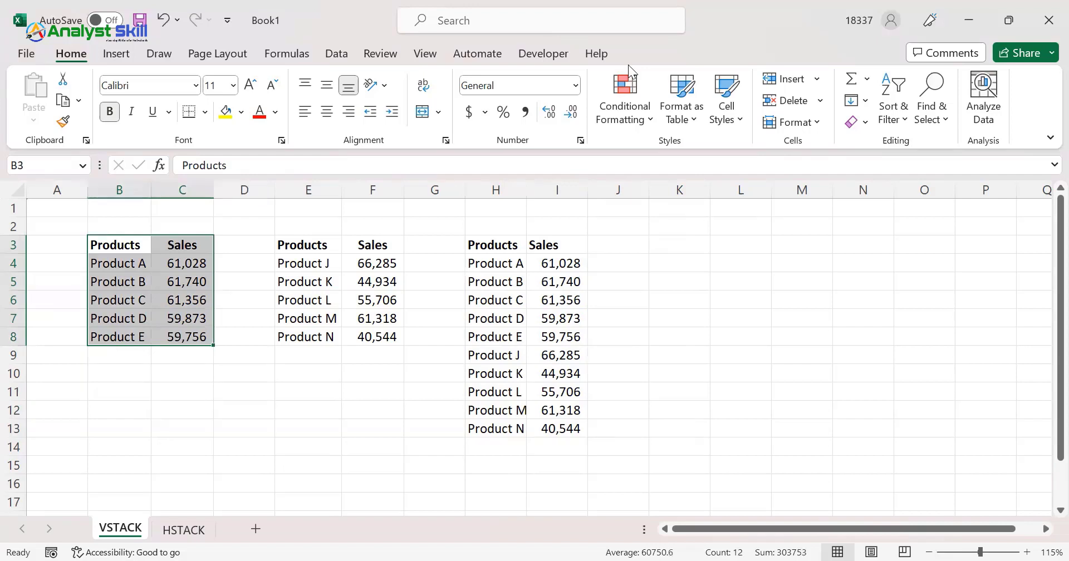
Convert the first product sales range, B3:C8, into an Excel table with headers
left_click(123, 245)
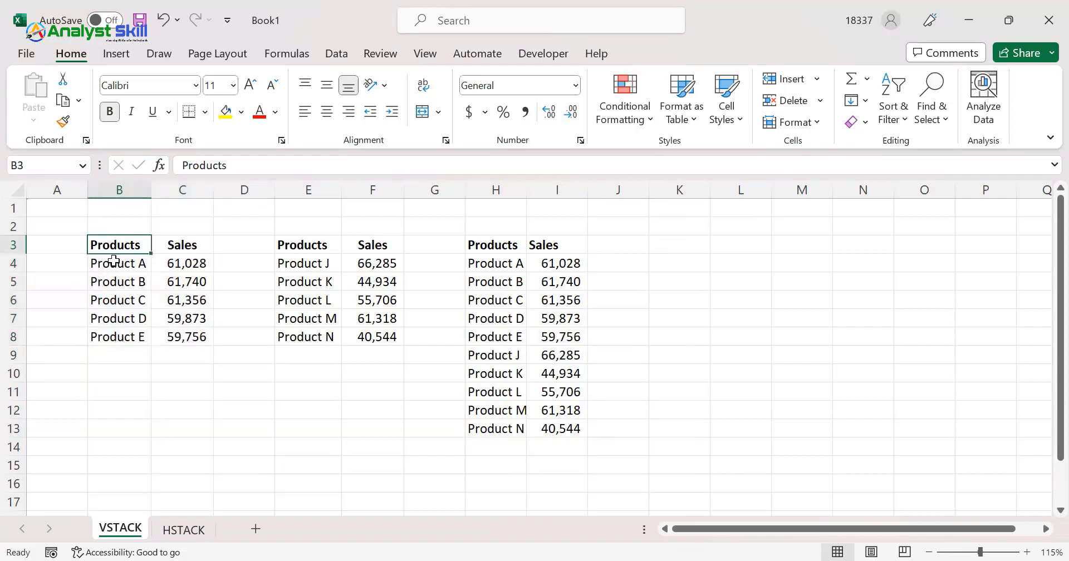
key("shift+Right")
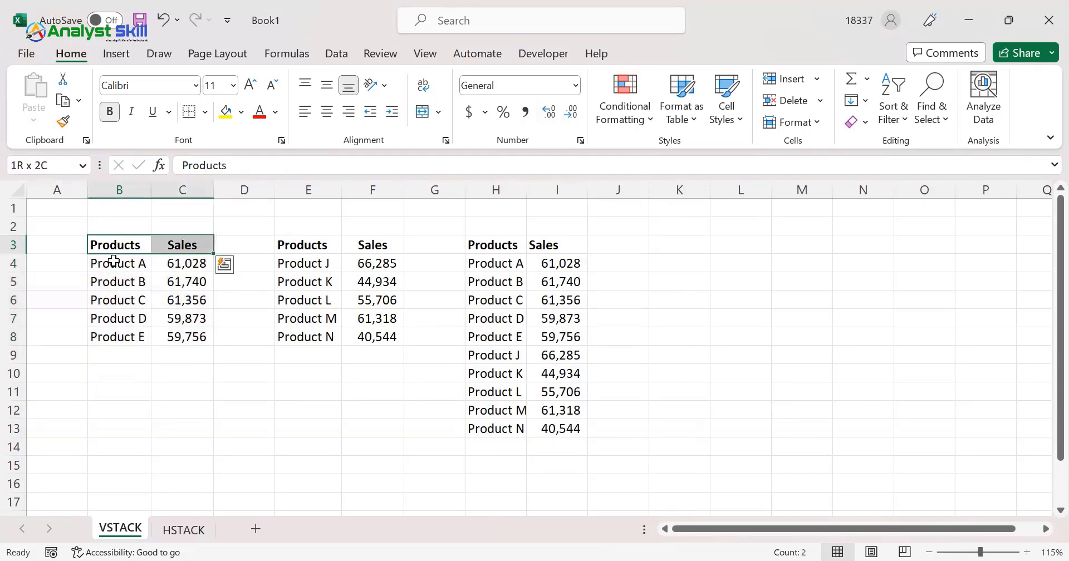
key("ctrl+shift+Down")
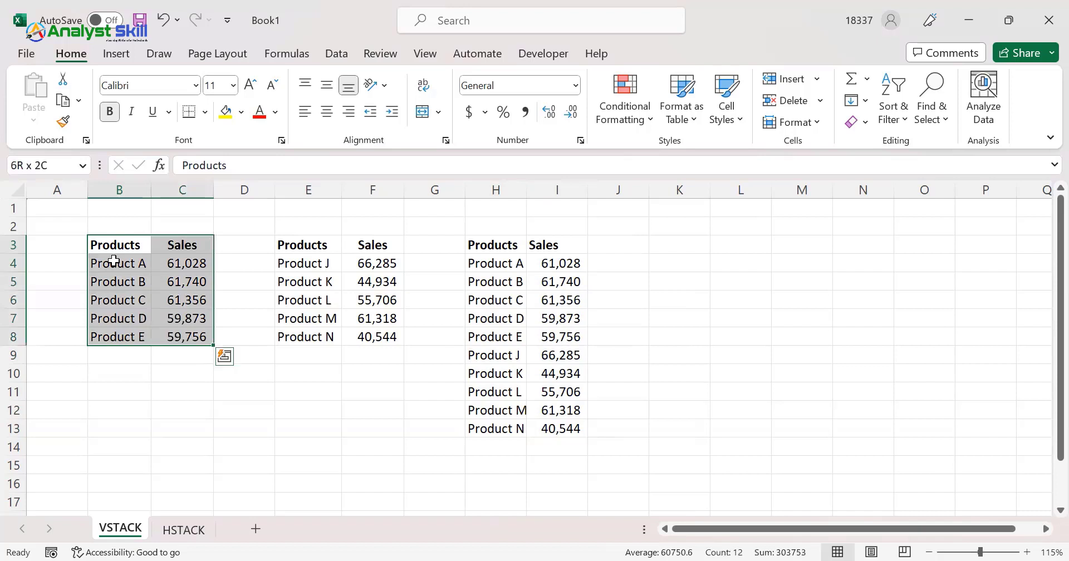
key("ctrl+t")
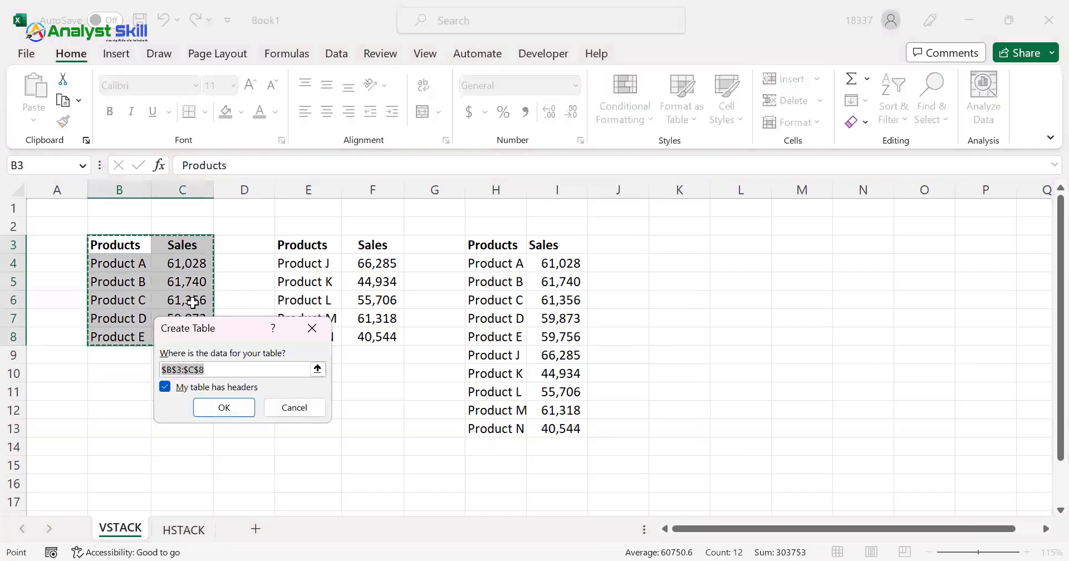
left_click(236, 410)
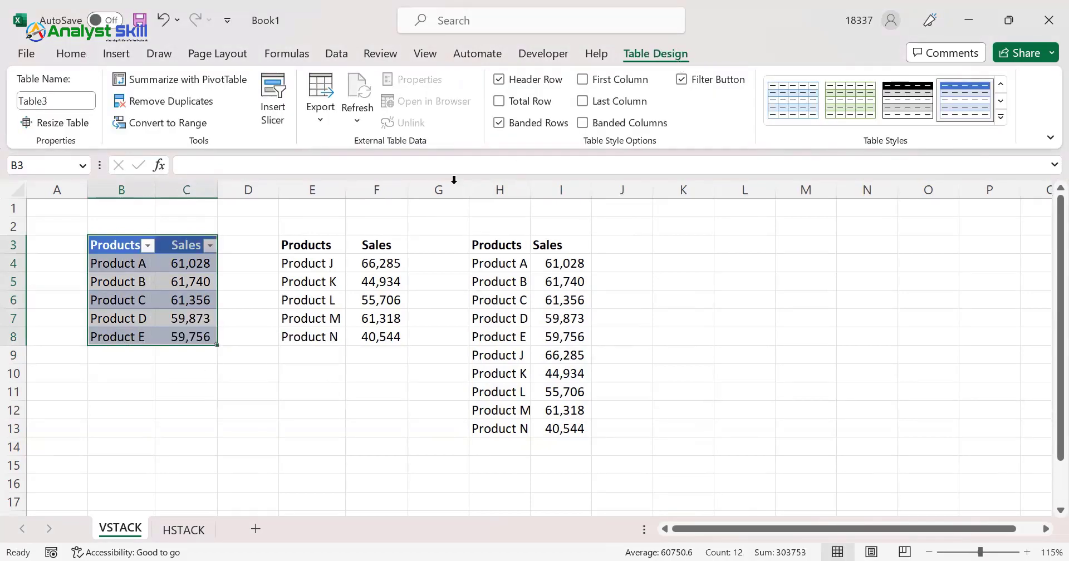
Convert the second product sales range, E3:F8, into an Excel table with headers
left_click(303, 245)
key("ctrl+a")
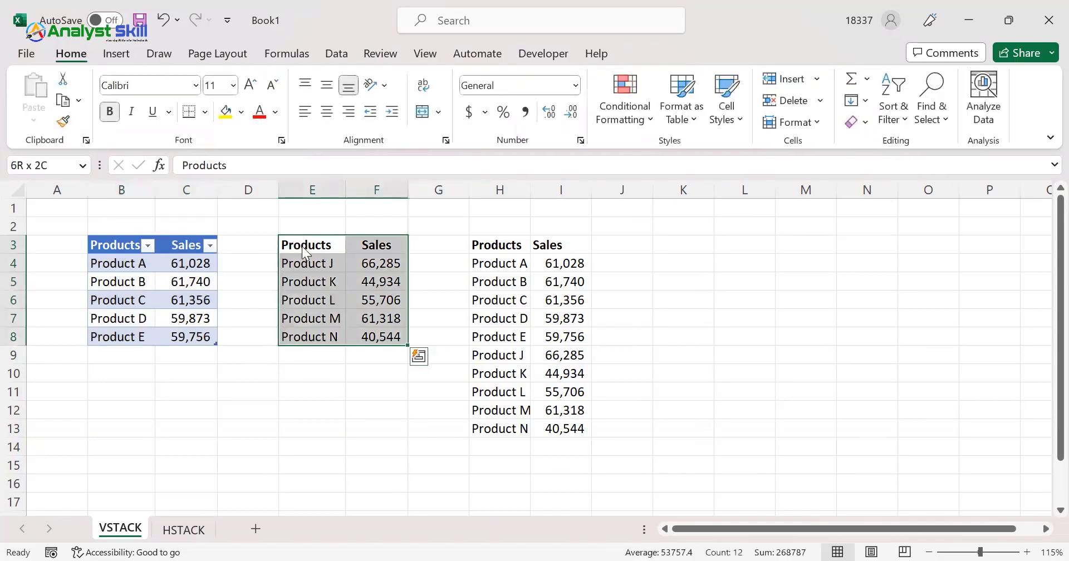
key("ctrl+t")
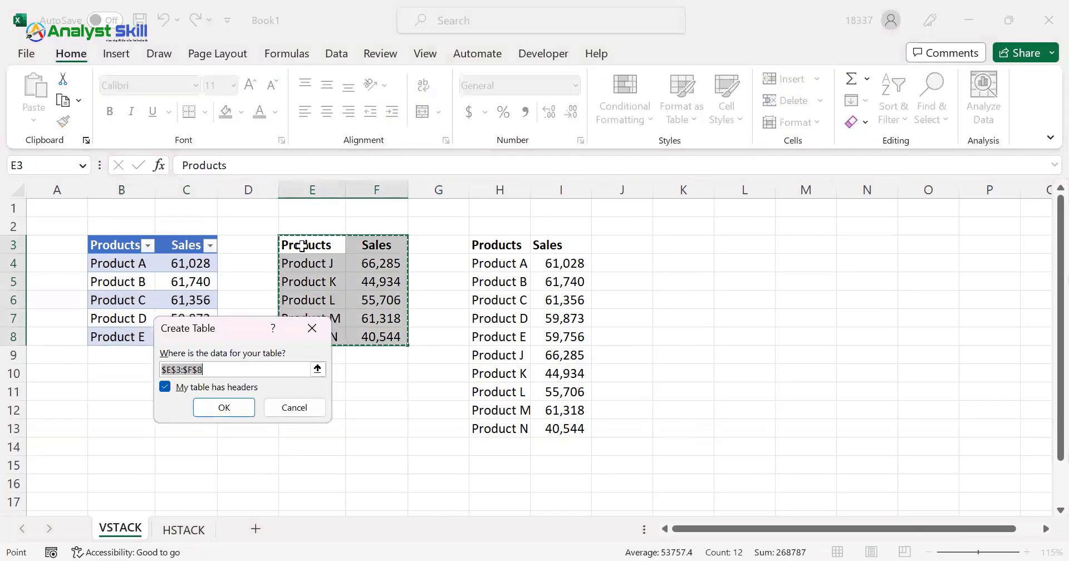
key("Return")
left_click(358, 280)
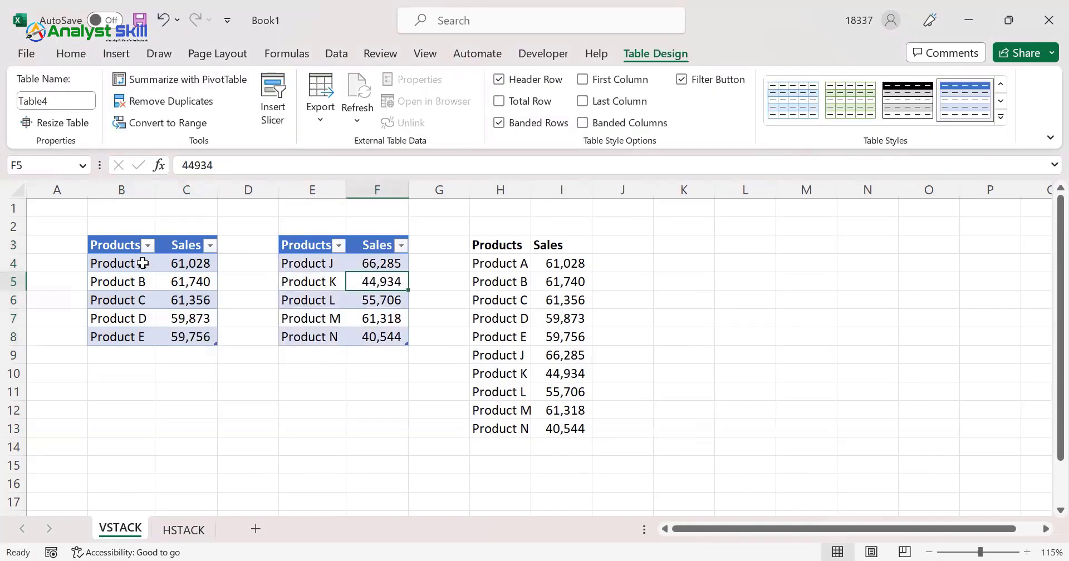
Compare the product names in B4:B8 and the second table with the VSTACK output in column H
left_click_drag(143, 263, 143, 337)
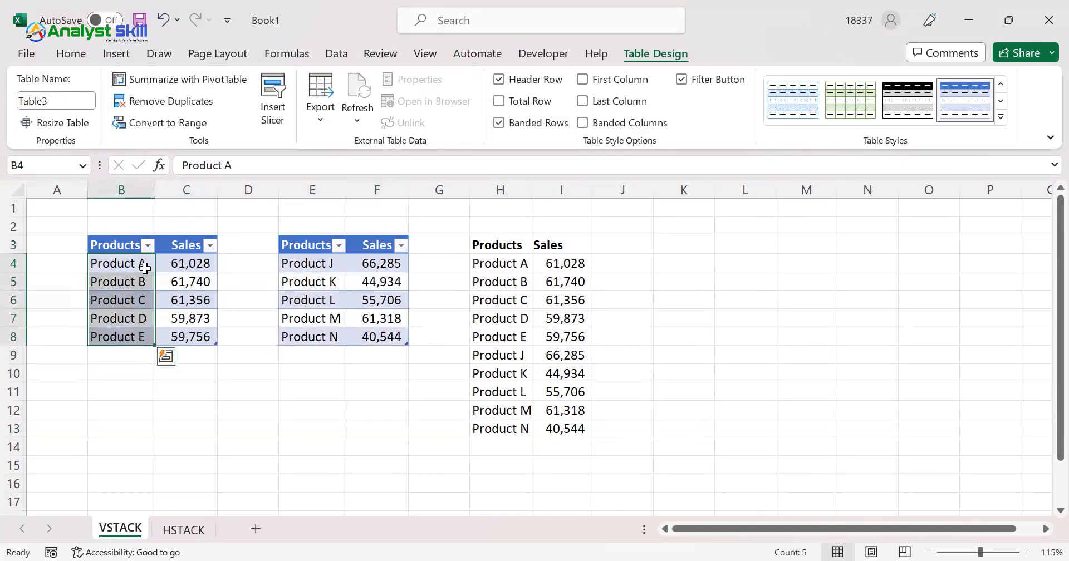
left_click(503, 263)
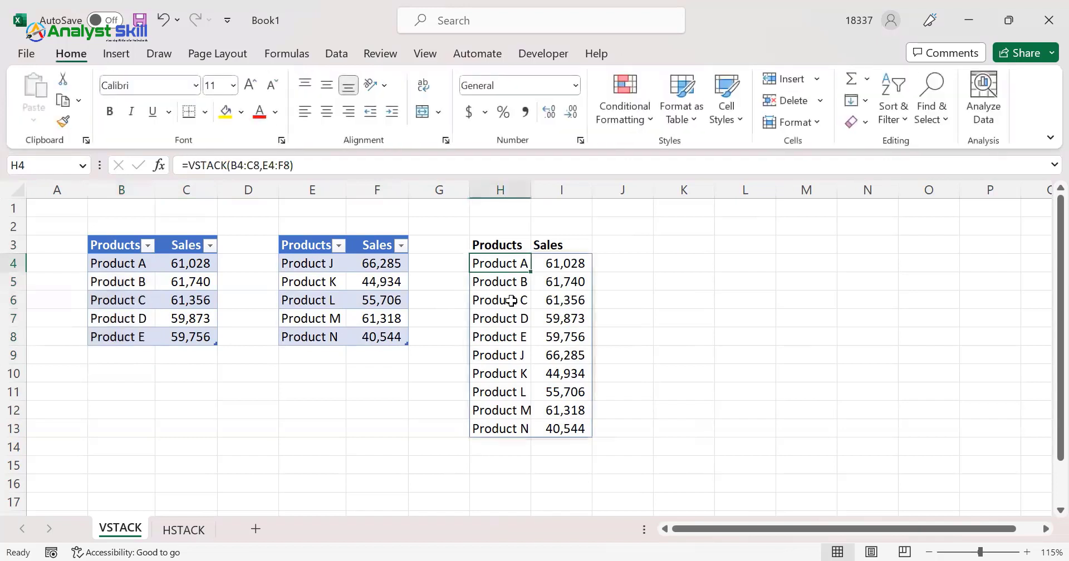
left_click(511, 338)
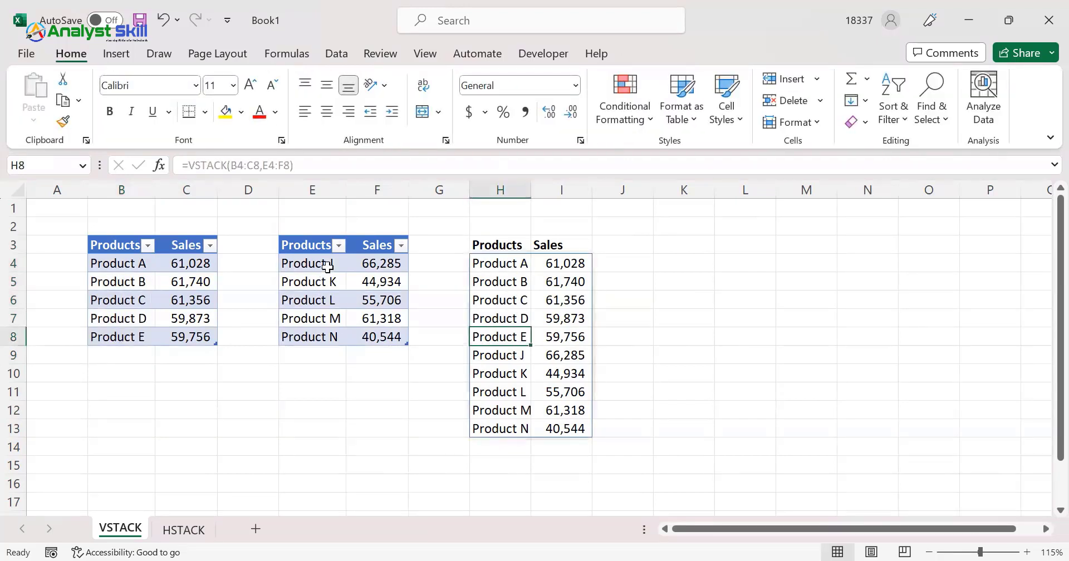
left_click(509, 355)
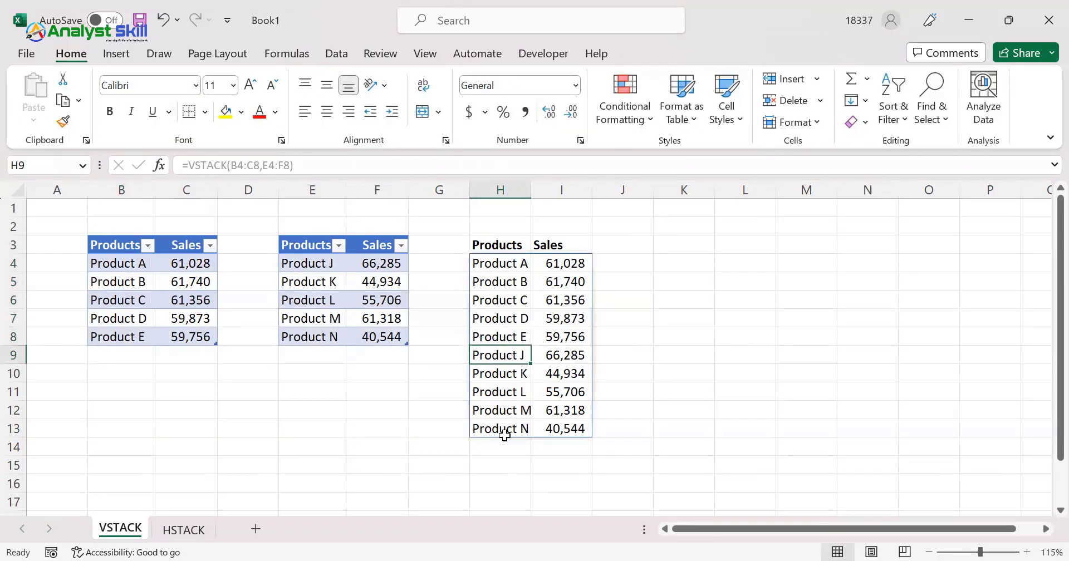
left_click(505, 446)
Add Product F with sales of =42550 in B9:C9, directly below the first table
left_click(130, 352)
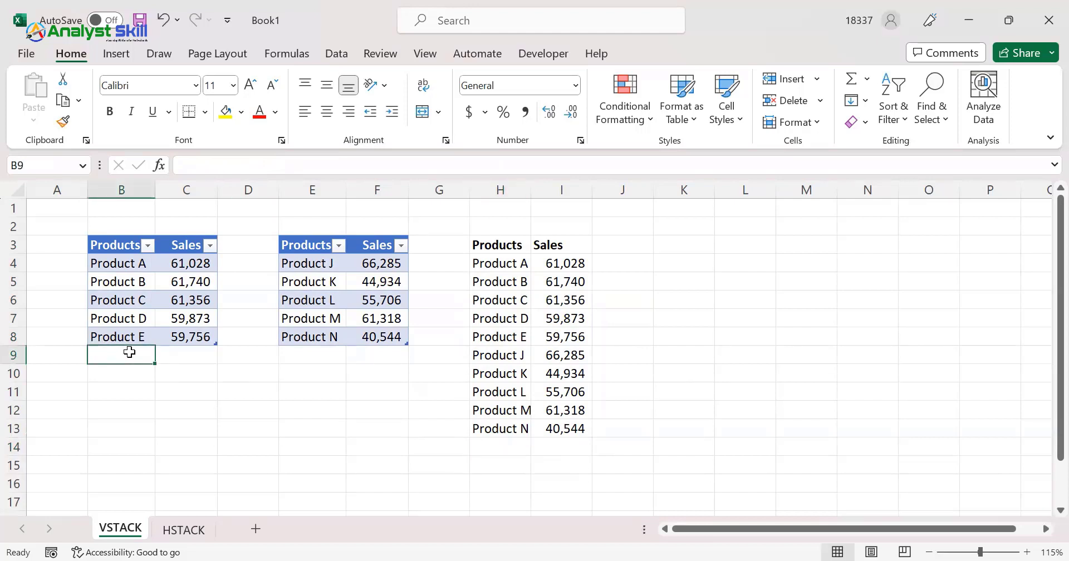
type("Product F")
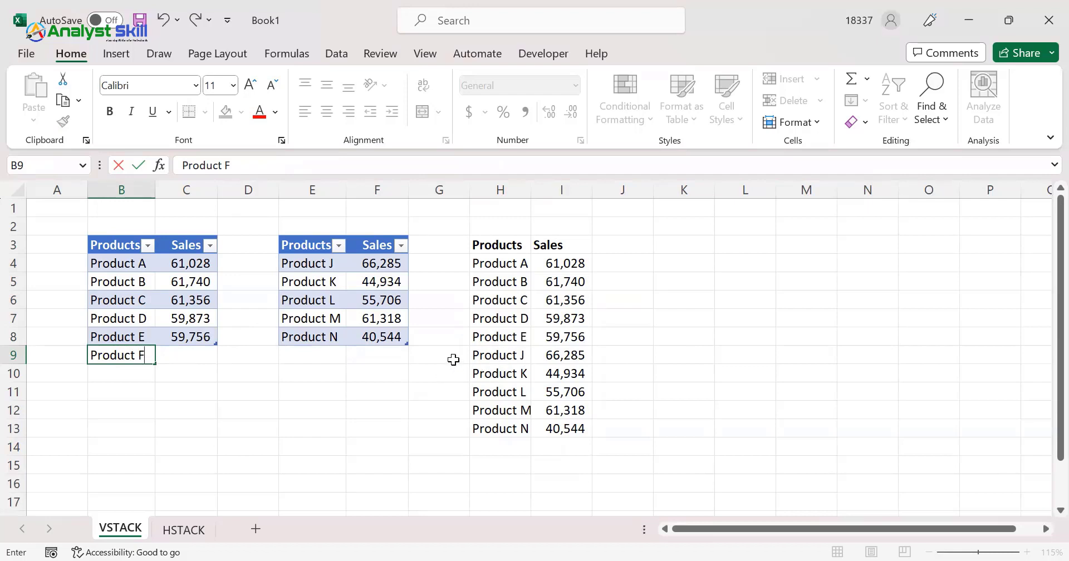
key("Return")
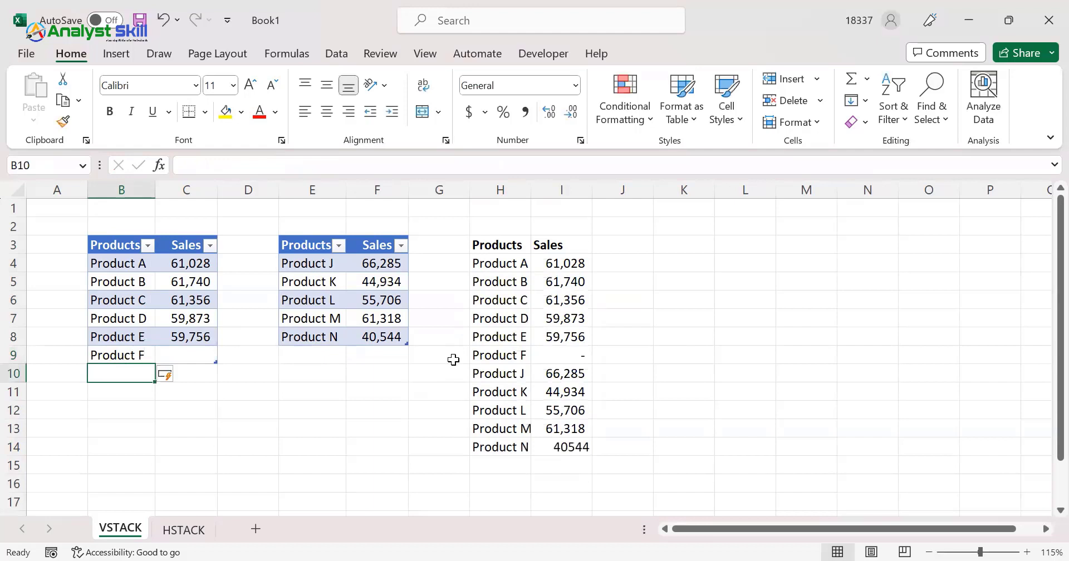
left_click(512, 355)
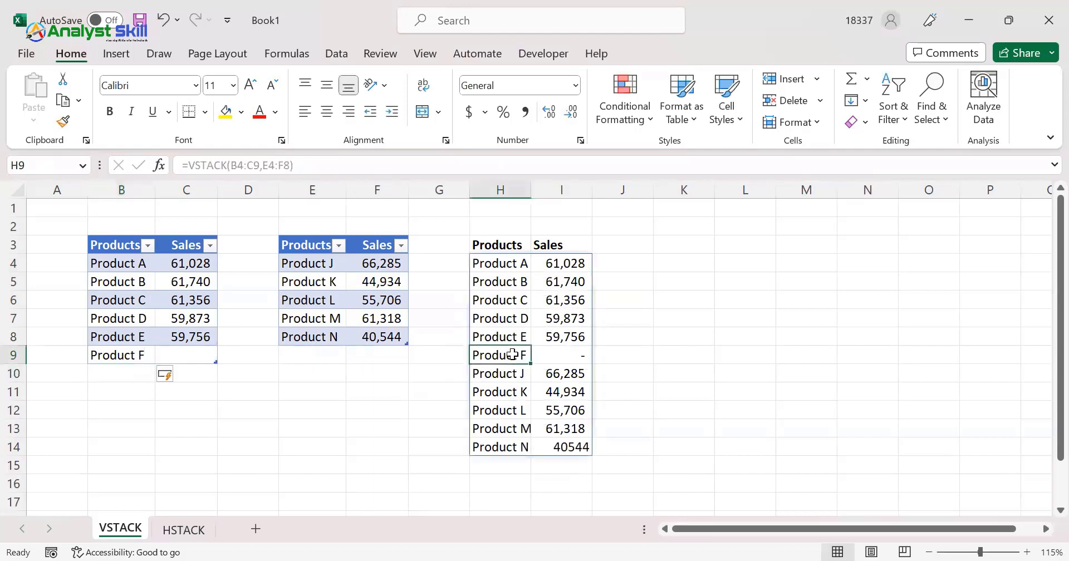
left_click(200, 352)
type("=42550")
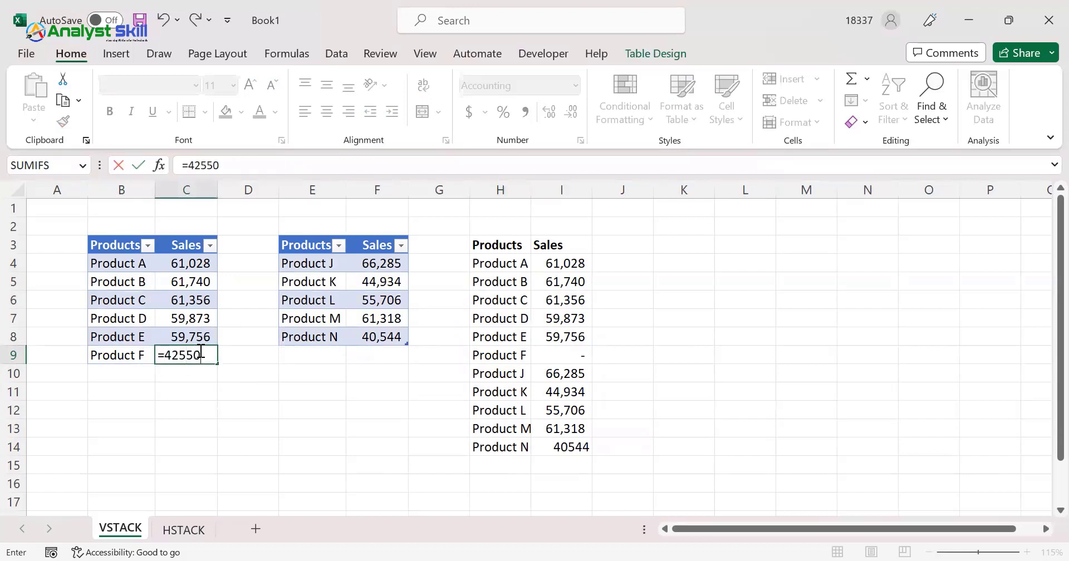
key("Return")
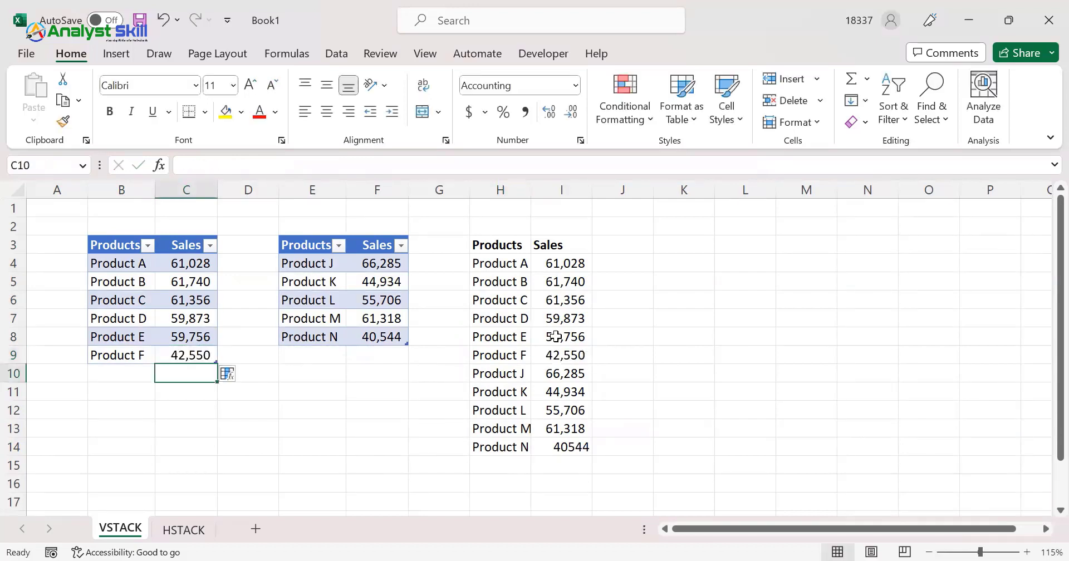
Add Product O with sales of =57920 in E9:F9, directly below the second table
left_click(306, 358)
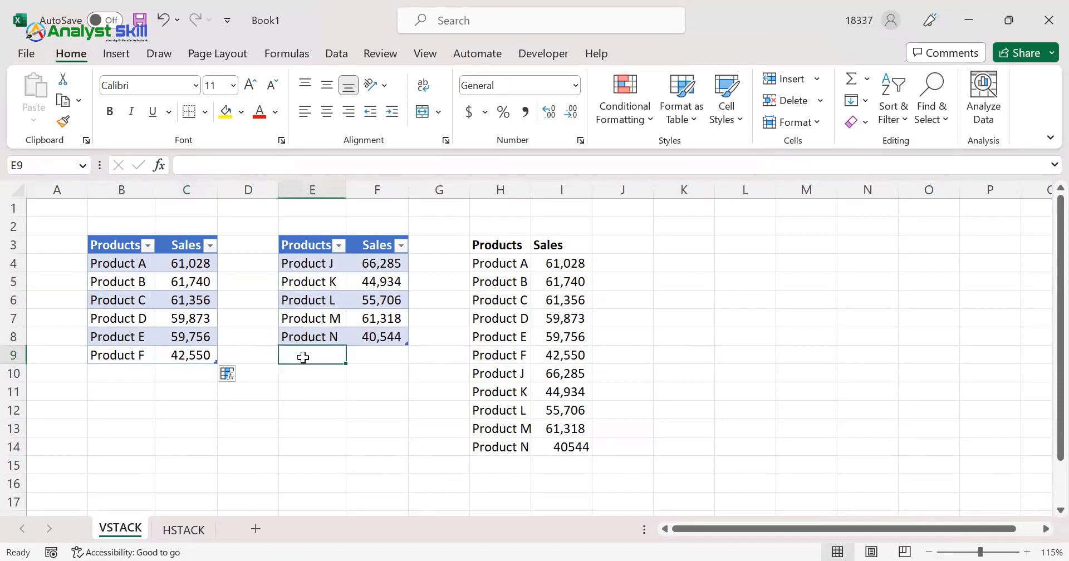
type("Pro")
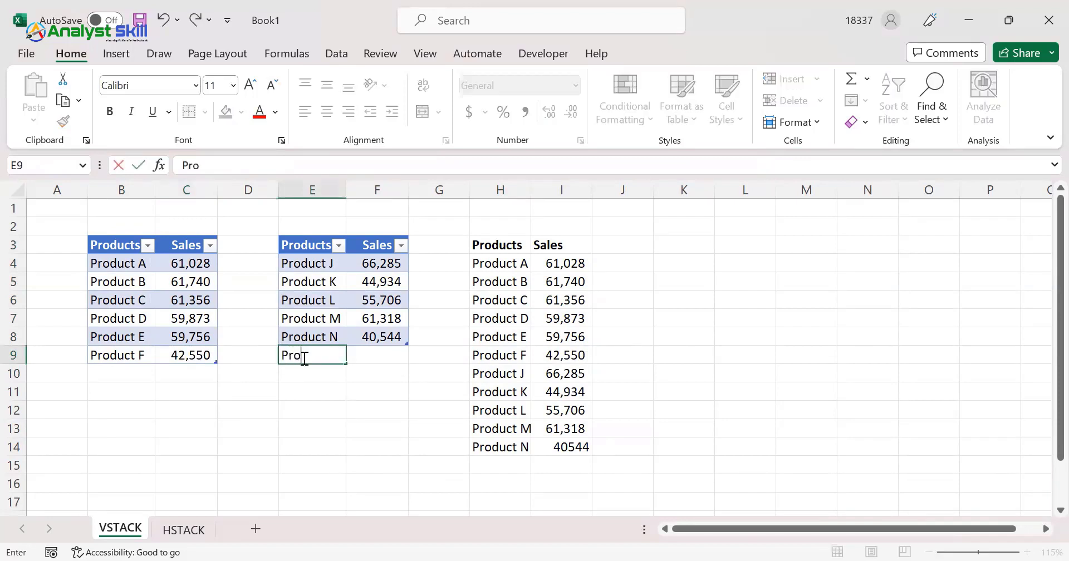
type("duct O")
left_click(392, 358)
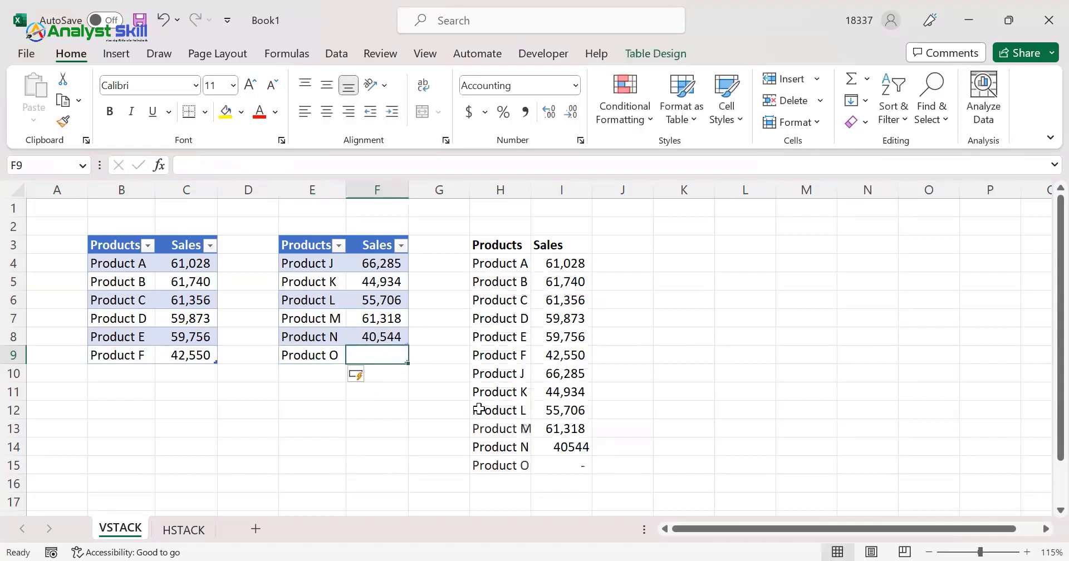
left_click(521, 466)
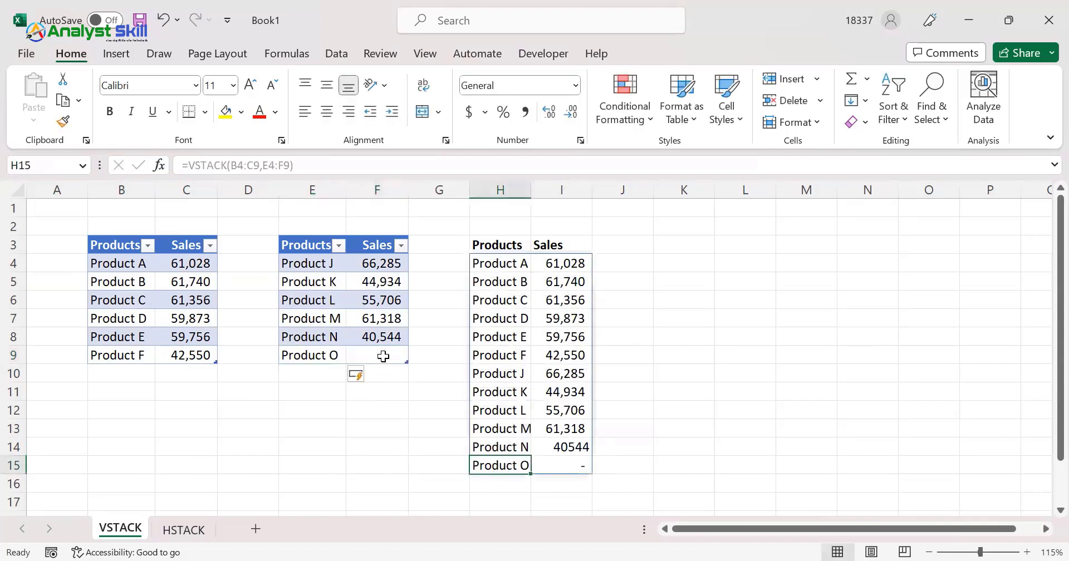
left_click(384, 357)
type("=57920")
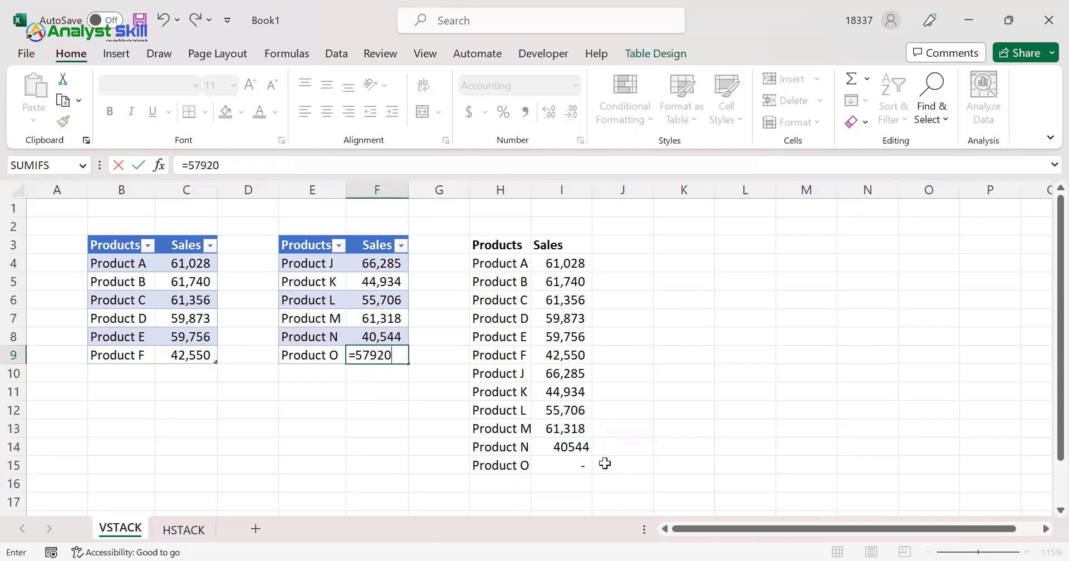
key("Return")
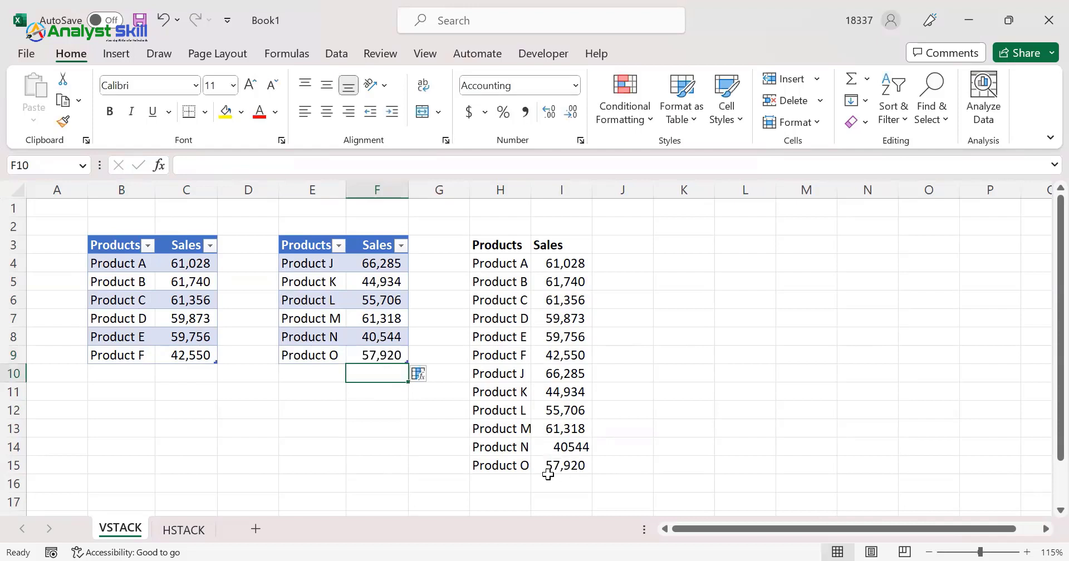
Examine the VSTACK output against both source tables and view the second table's design options
left_click(520, 326)
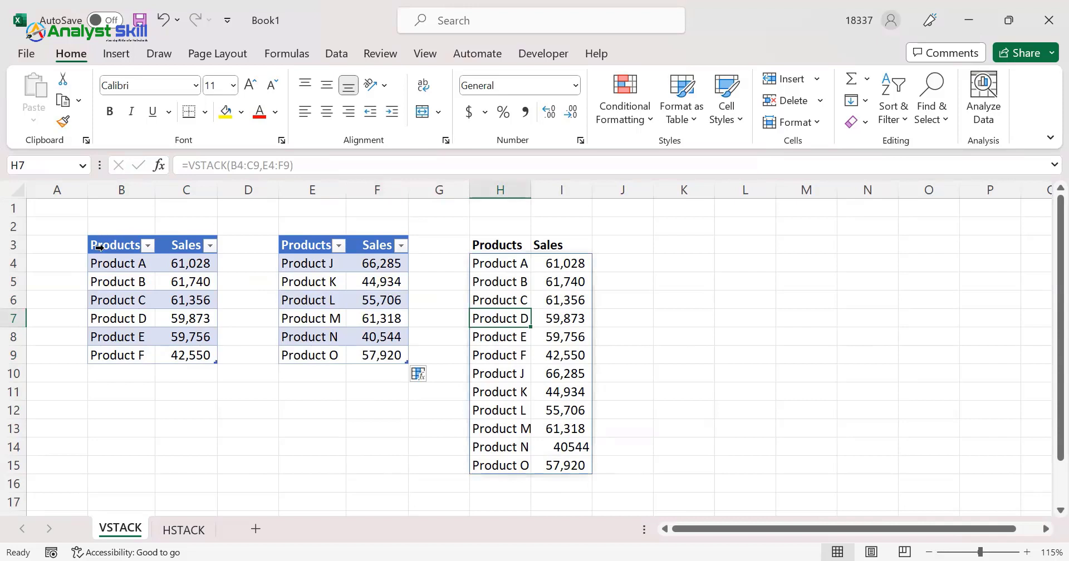
left_click_drag(106, 245, 195, 349)
left_click(310, 280)
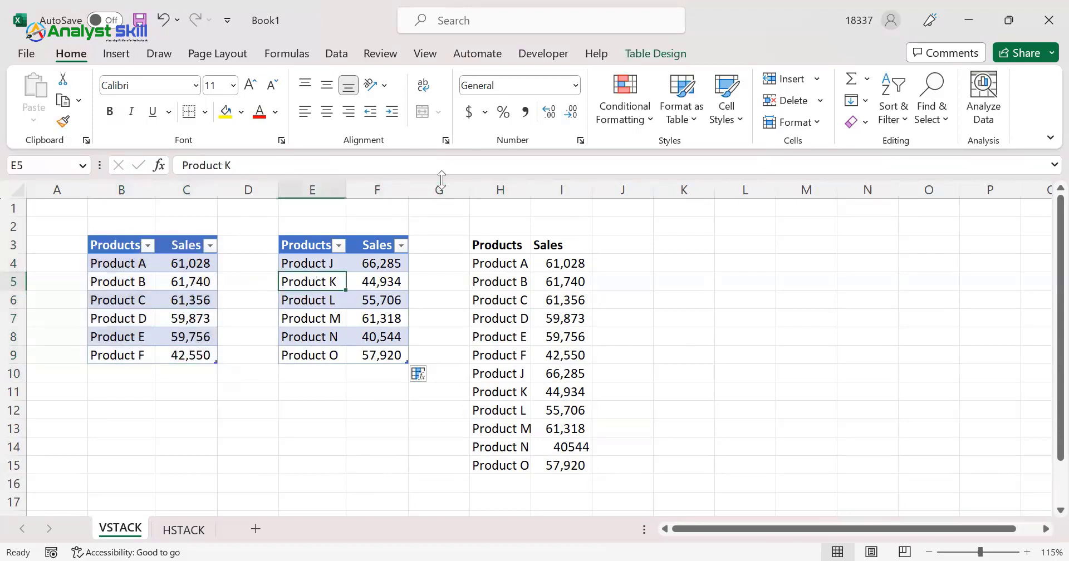
left_click(655, 53)
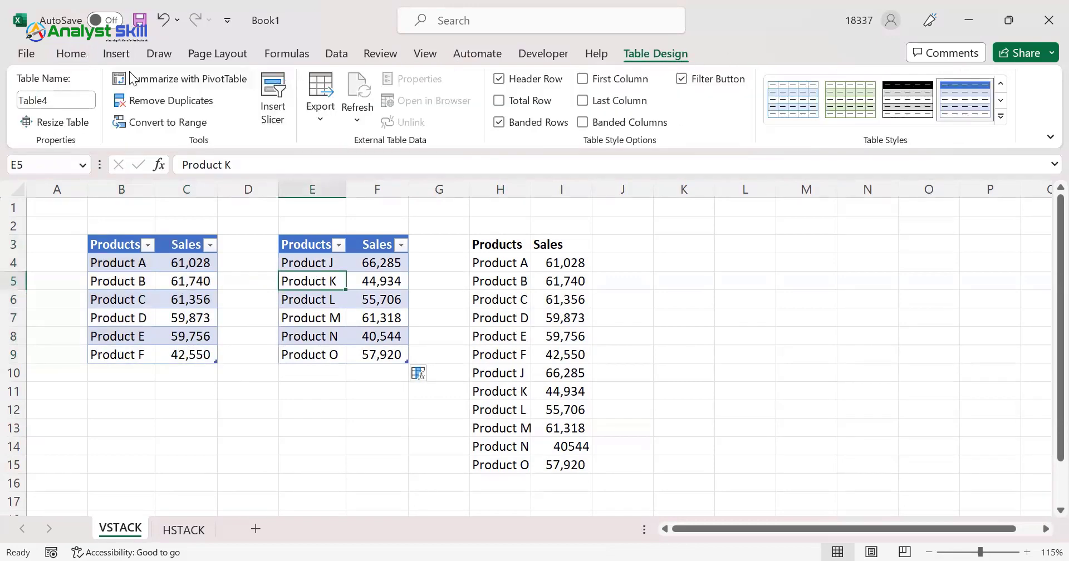
left_click(59, 52)
left_click(167, 337)
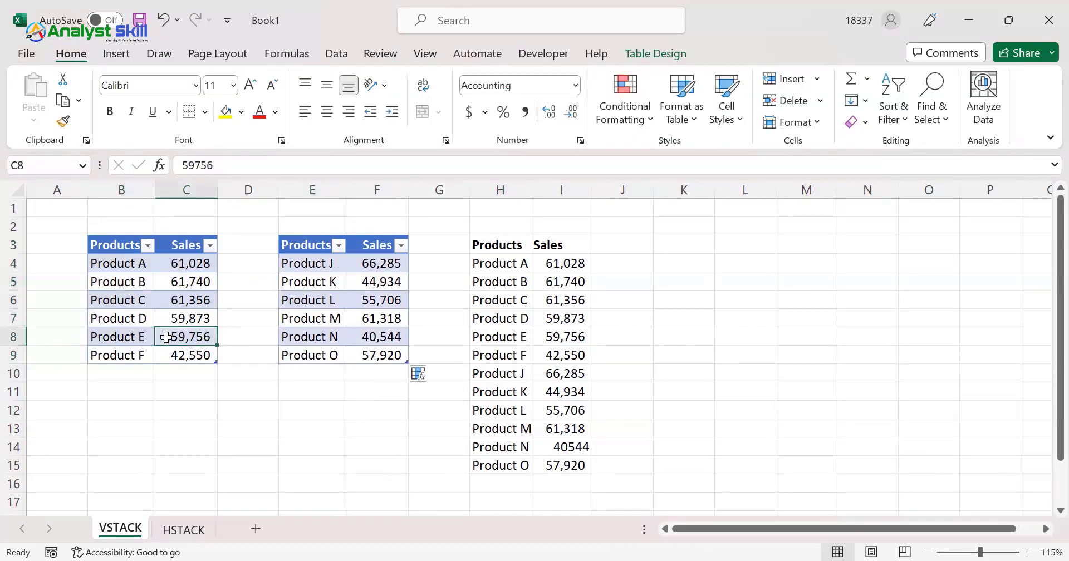
left_click_drag(500, 262, 570, 434)
left_click(336, 315)
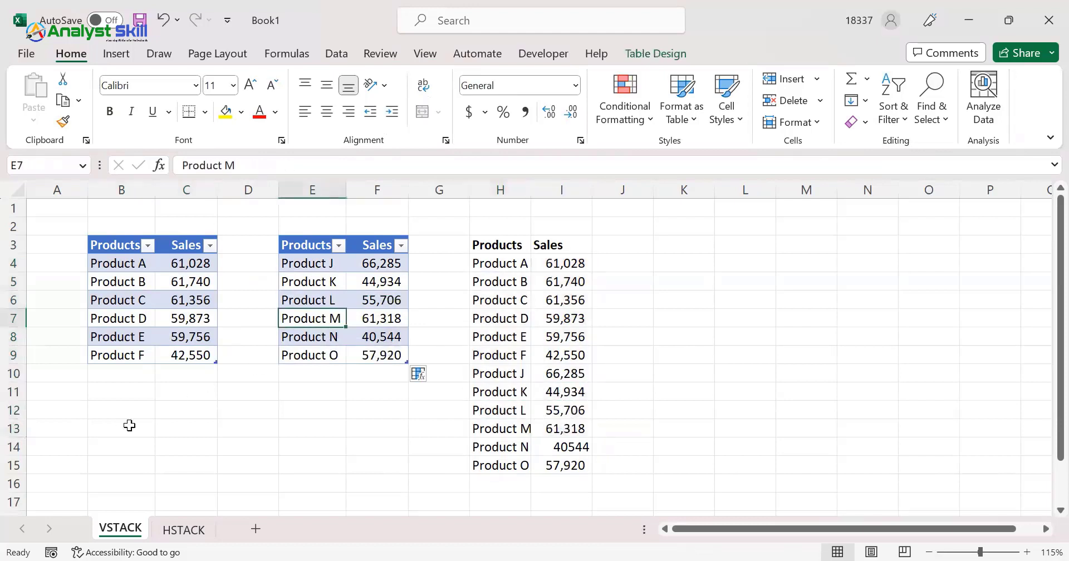
Switch to the HSTACK sheet and examine the first product range B3:C8 and the empty output area starting at E3
left_click(184, 531)
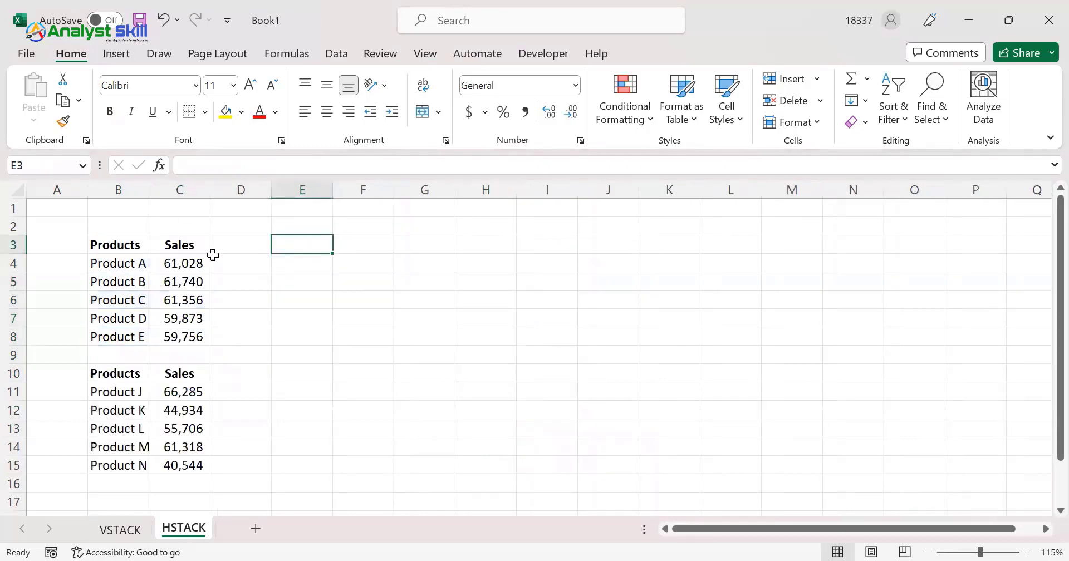
left_click_drag(96, 245, 190, 337)
left_click_drag(109, 245, 181, 341)
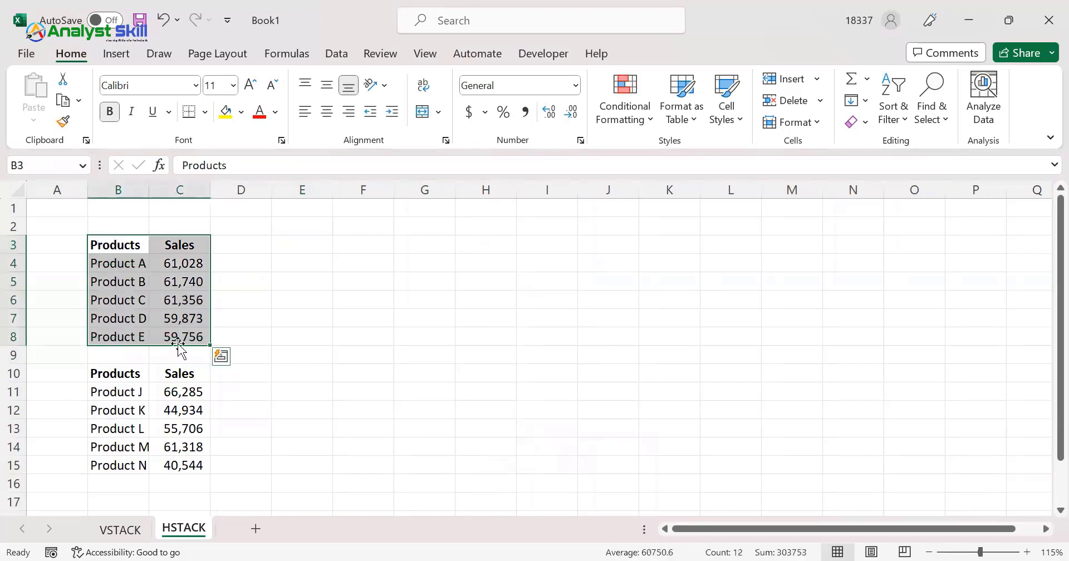
left_click_drag(307, 238, 575, 246)
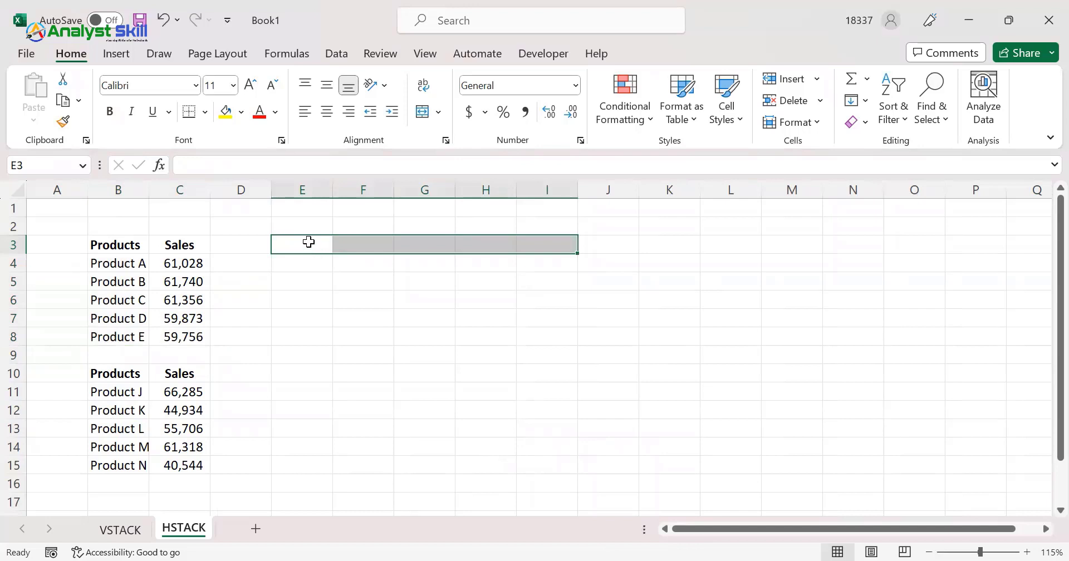
left_click(309, 241)
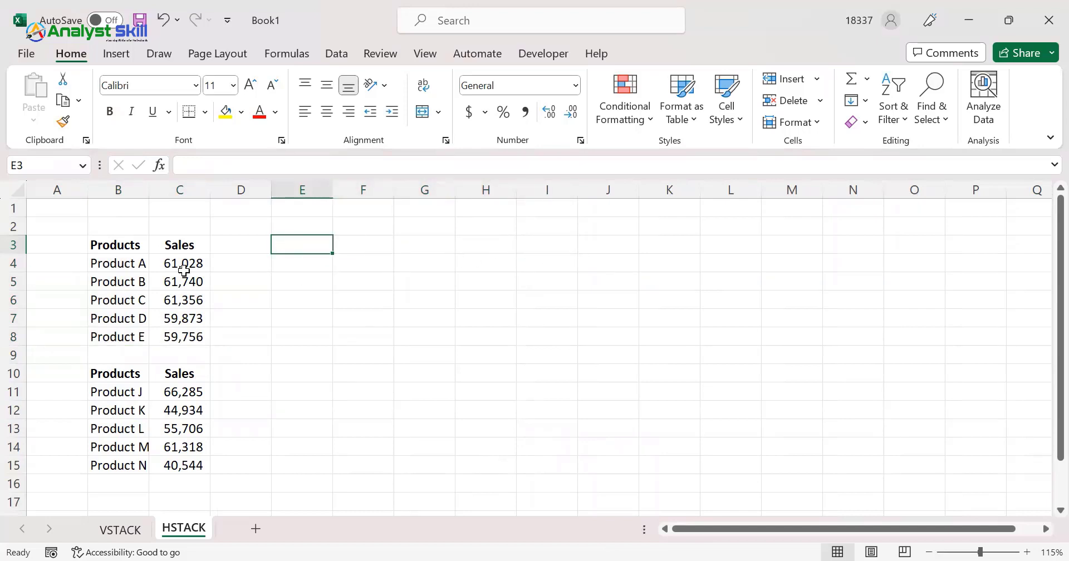
Enter the title "Sales of May 2023" in B2, above the first product range
left_click(107, 223)
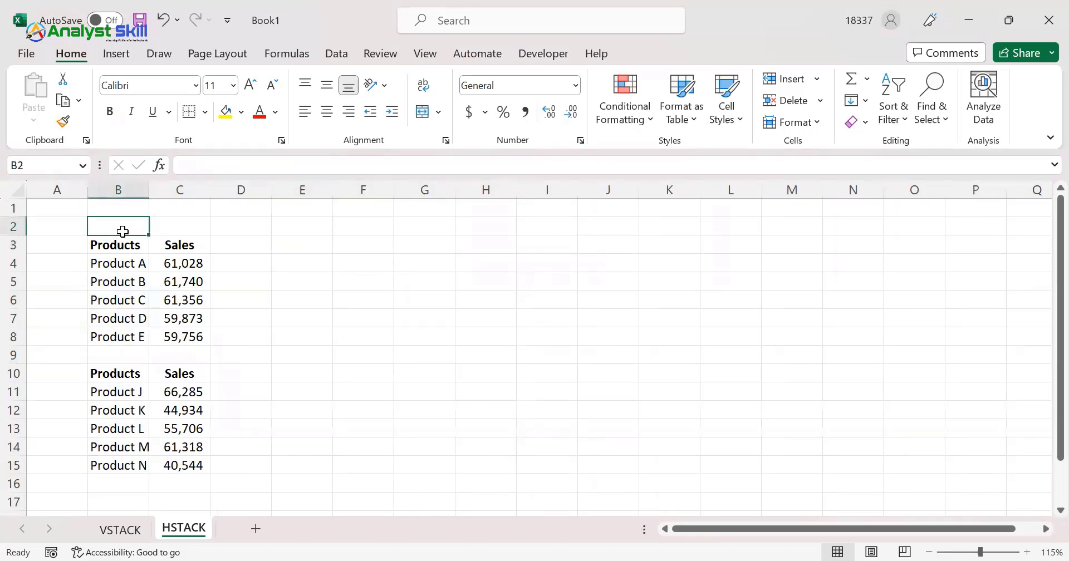
type("Ma")
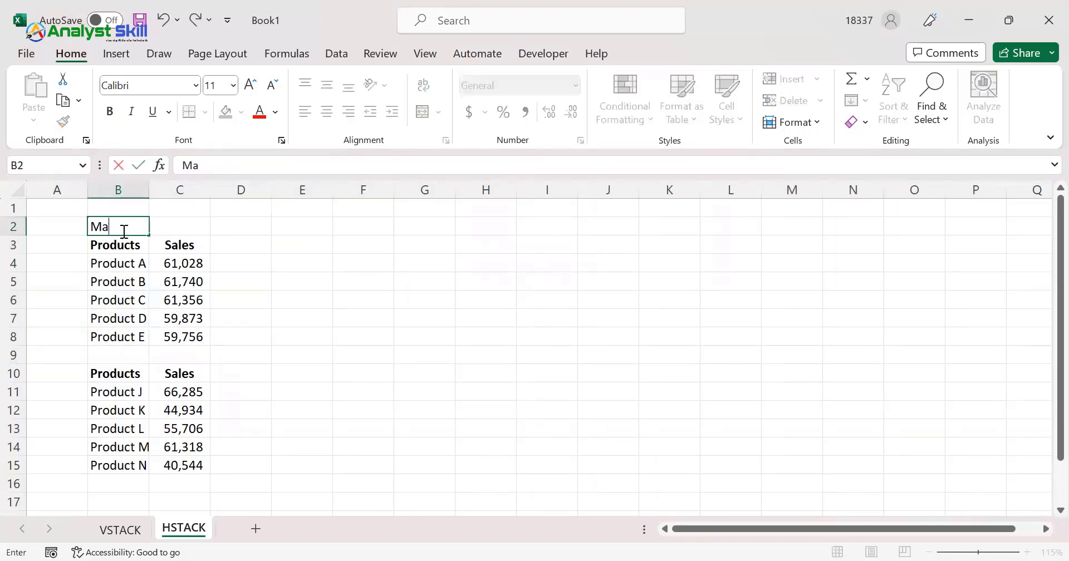
type("y Sa")
key("BackSpace")
key("BackSpace")
type("sale")
key("BackSpace")
key("BackSpace")
key("BackSpace")
type("Sales of M")
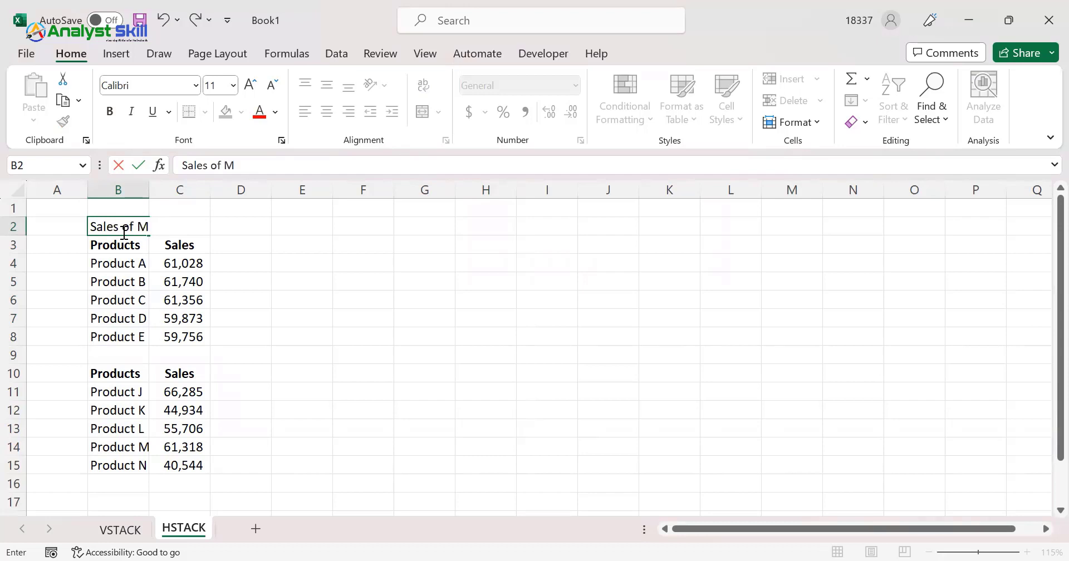
type("ay 2023")
key("Return")
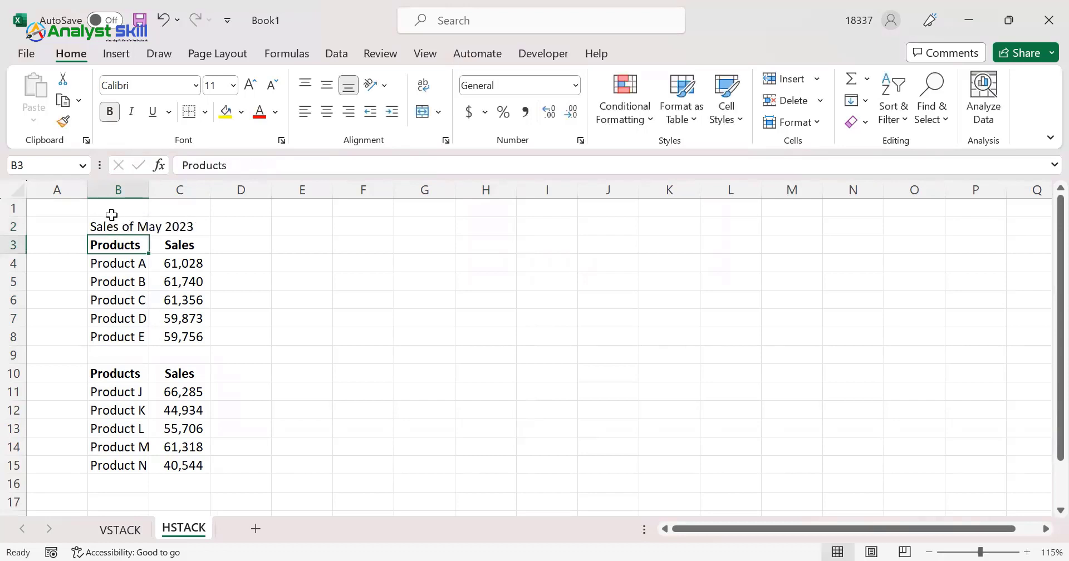
Make the title in B2 bold and increase its font size by one increment
left_click(139, 225)
key("ctrl+b")
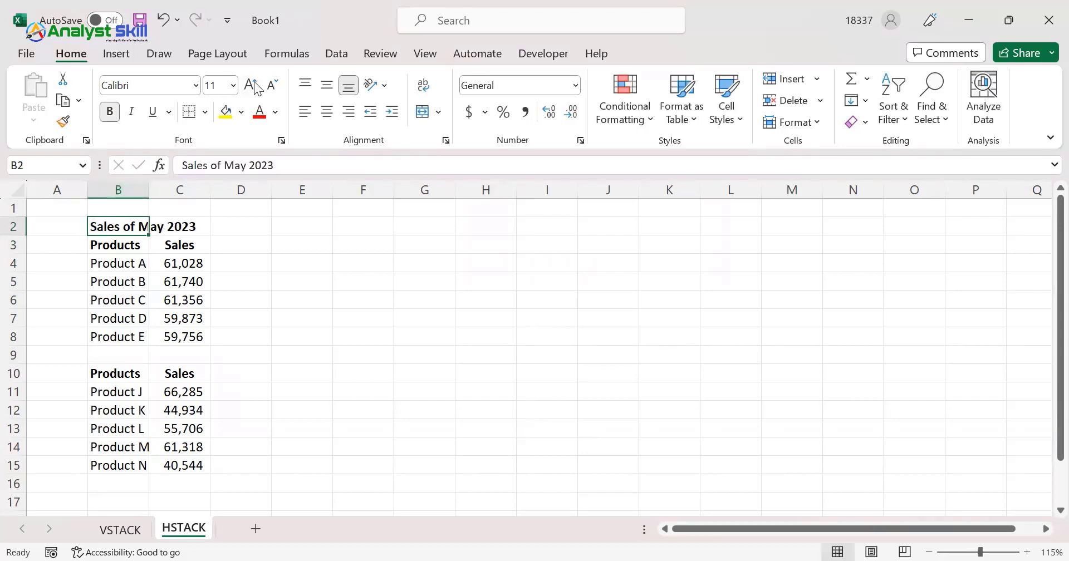
left_click(256, 89)
Insert a blank row directly above the second product range's headers at row 10
left_click(112, 374)
key("shift+space")
key("ctrl+shift+plus")
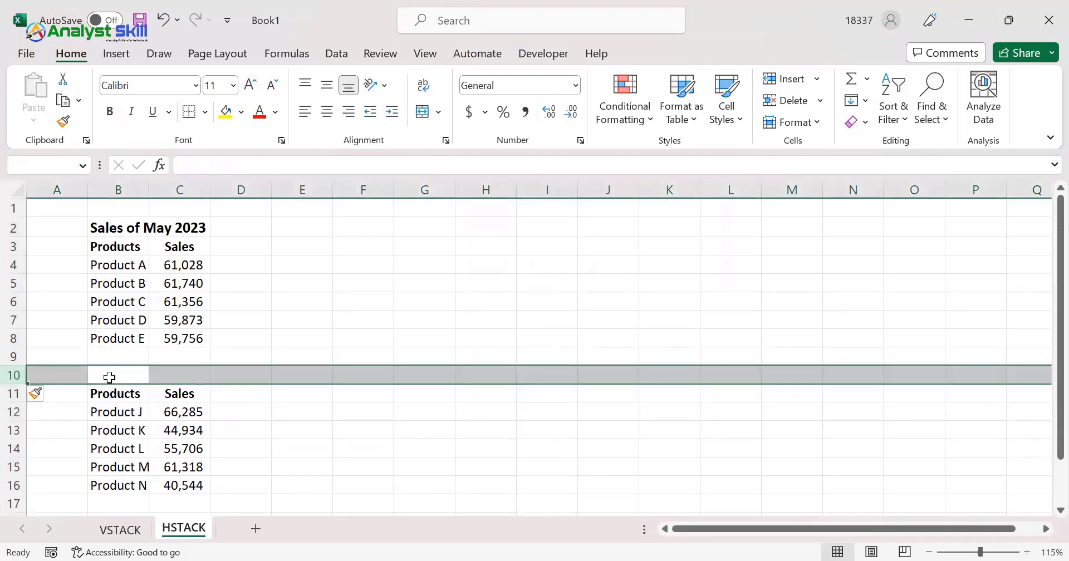
Enter the title "Sales of April 2023" in B10, above the second product range
left_click(109, 377)
type("sales of Ap")
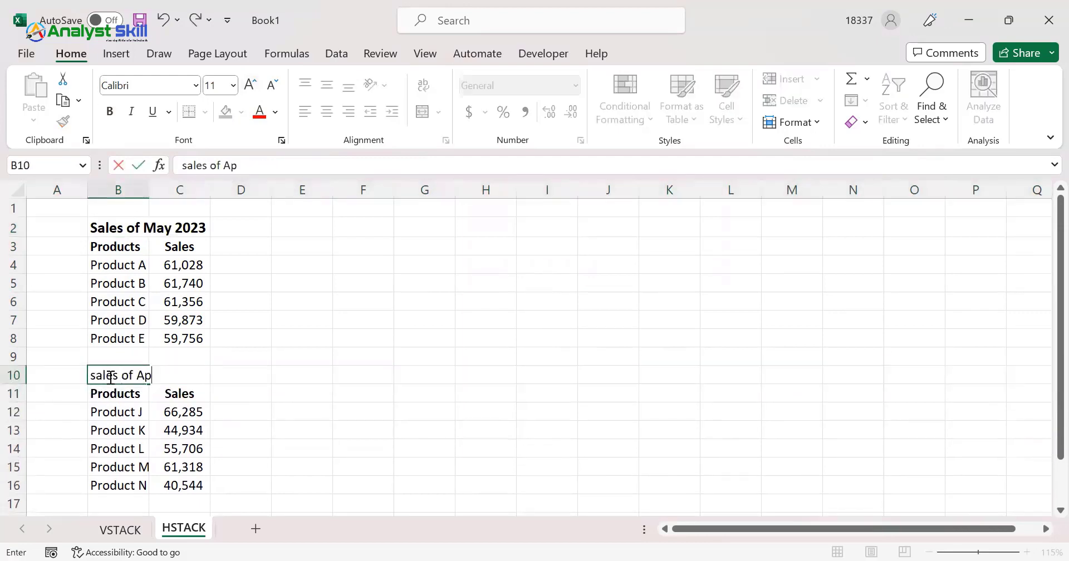
type("ril 2023")
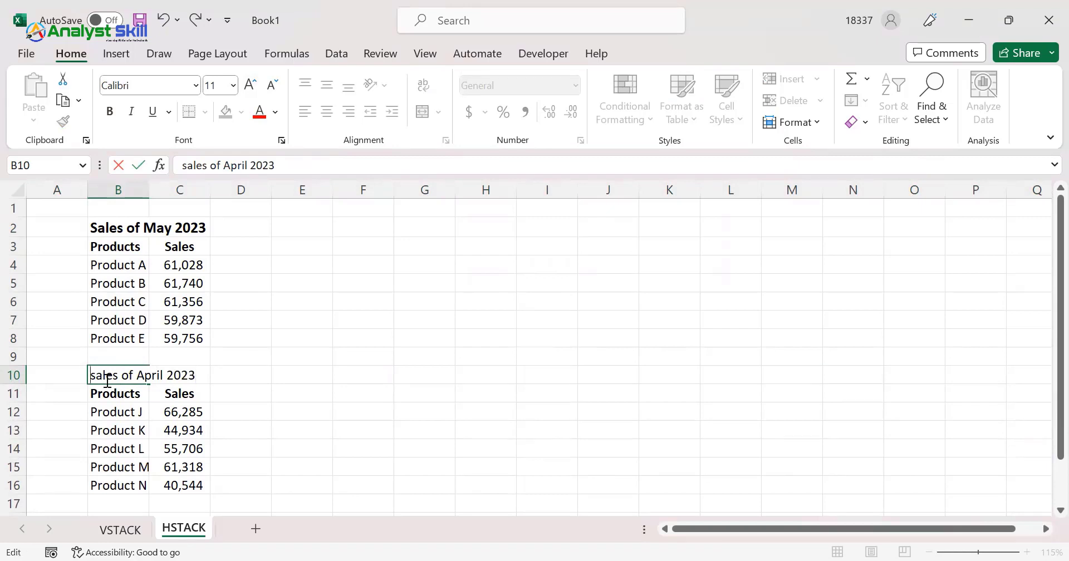
key("Return")
Make the title in B10 bold and increase its font size by one increment
left_click(144, 376)
key("ctrl+b")
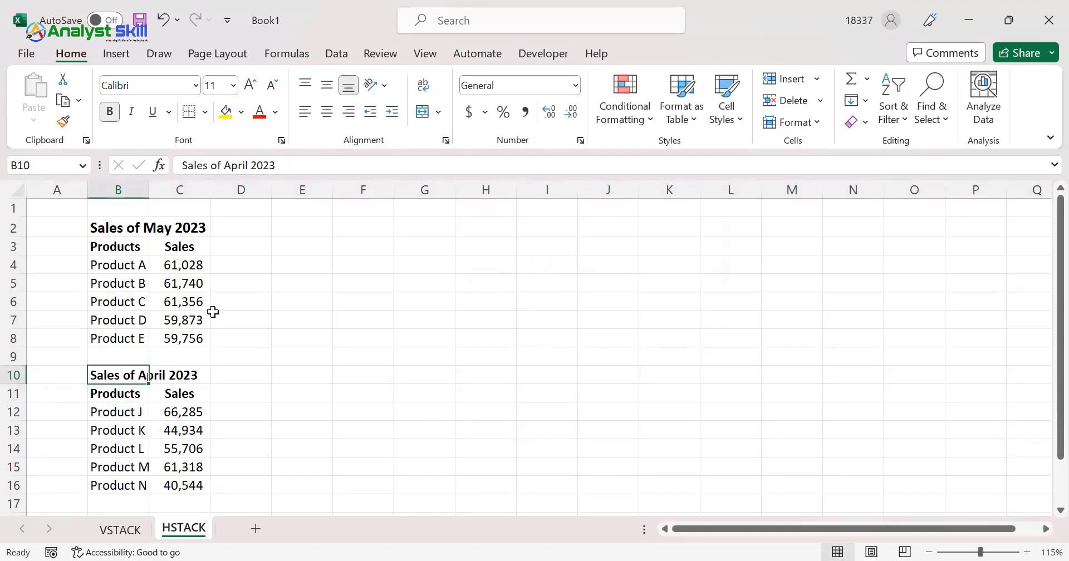
left_click(250, 88)
left_click(133, 412)
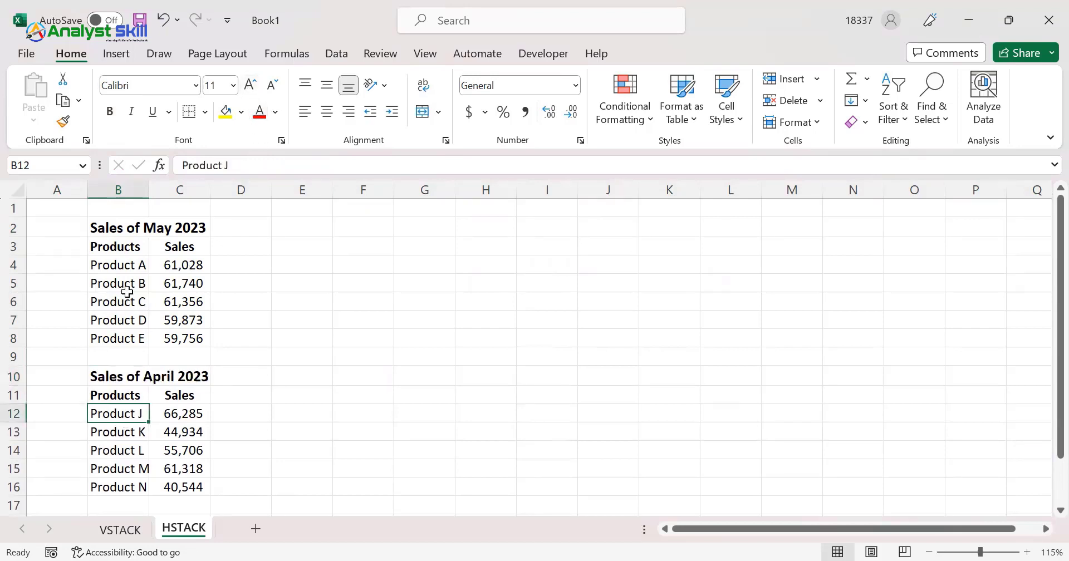
Copy the product names from B4:B8 over the second range's product names, starting at B12
left_click_drag(132, 264, 123, 340)
key("ctrl+c")
left_click(125, 414)
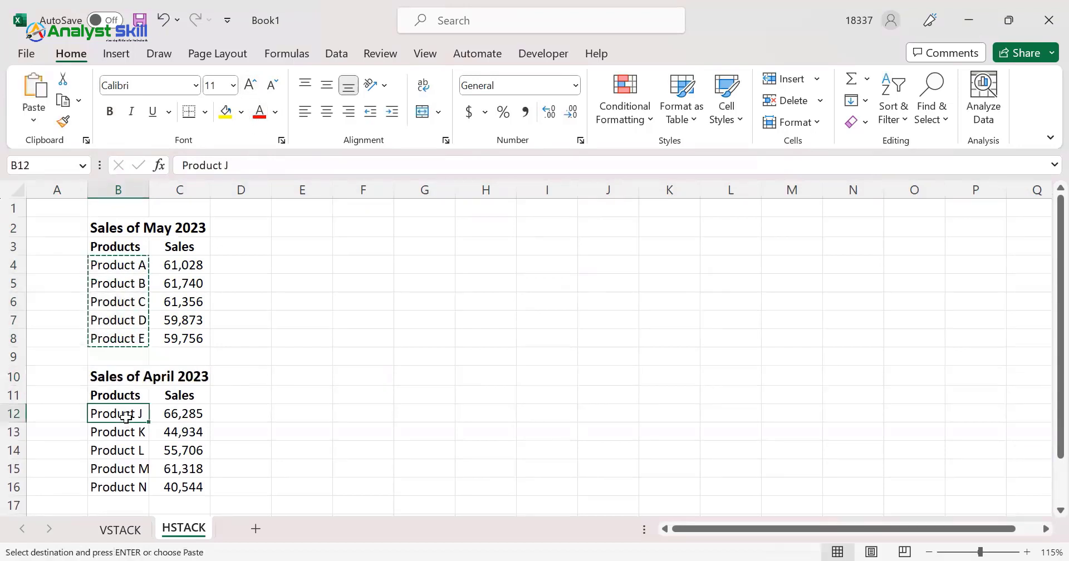
key("ctrl+v")
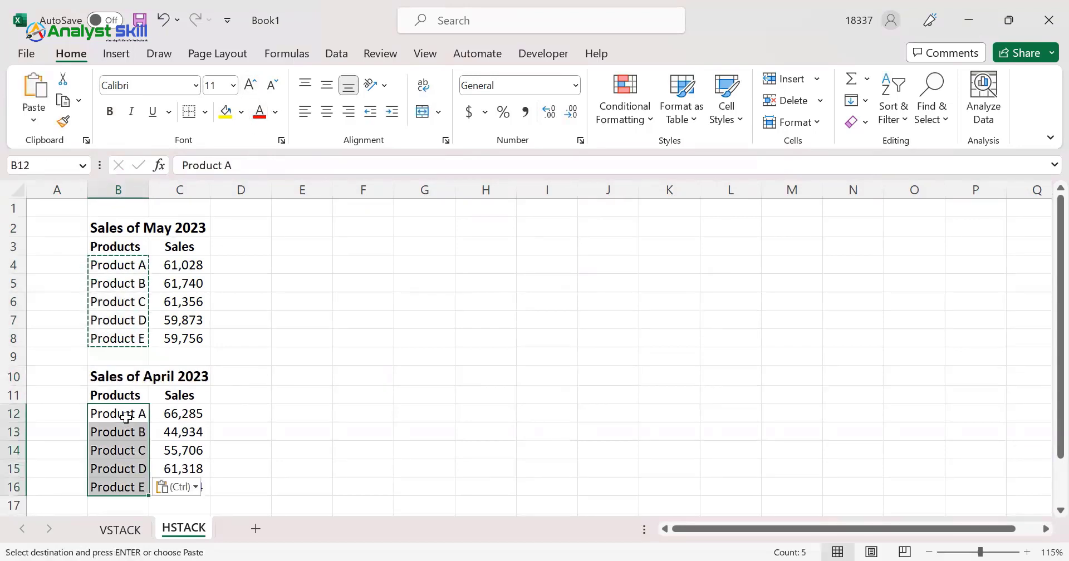
Compare the product names and titles of the May and April ranges, and check the empty output area from E3
left_click(130, 265)
left_click(125, 338)
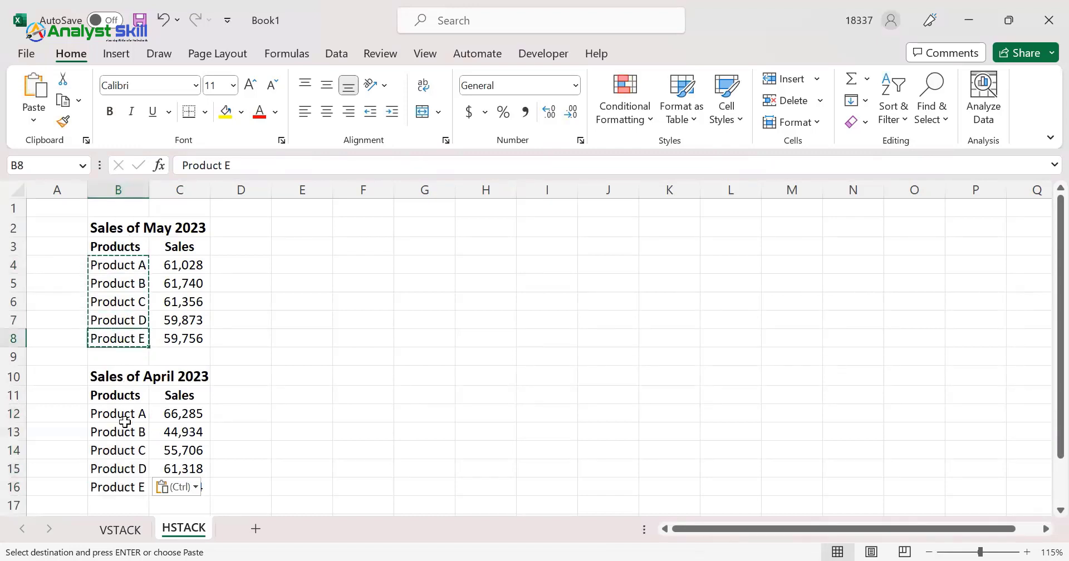
left_click(131, 415)
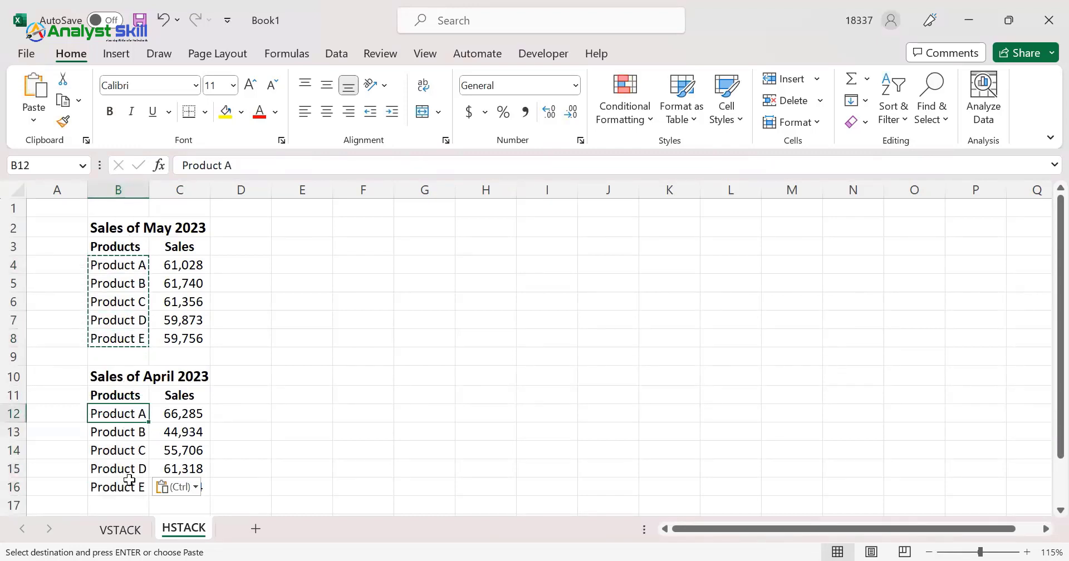
left_click(151, 379)
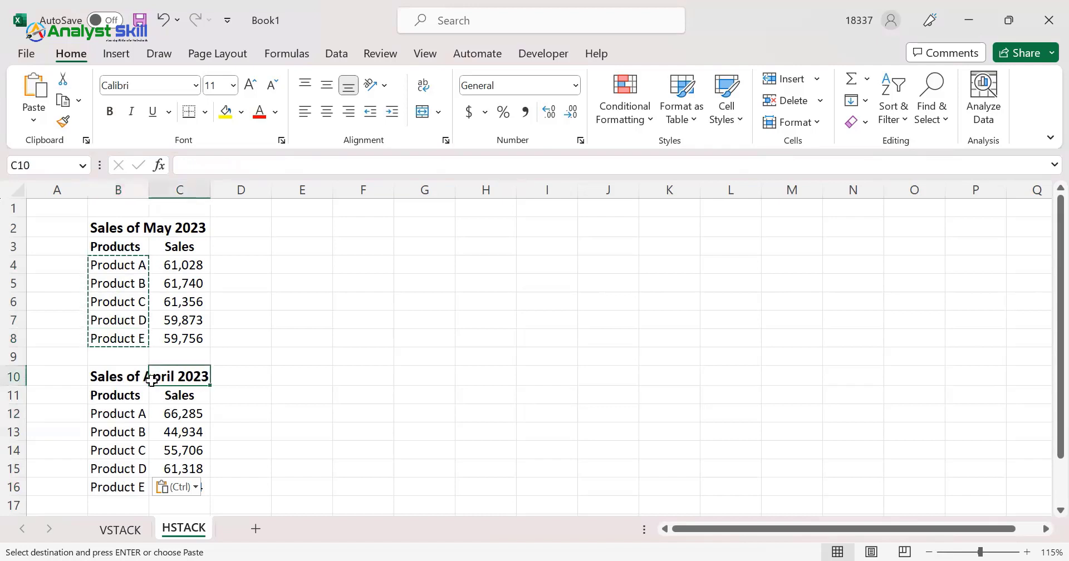
left_click(110, 233)
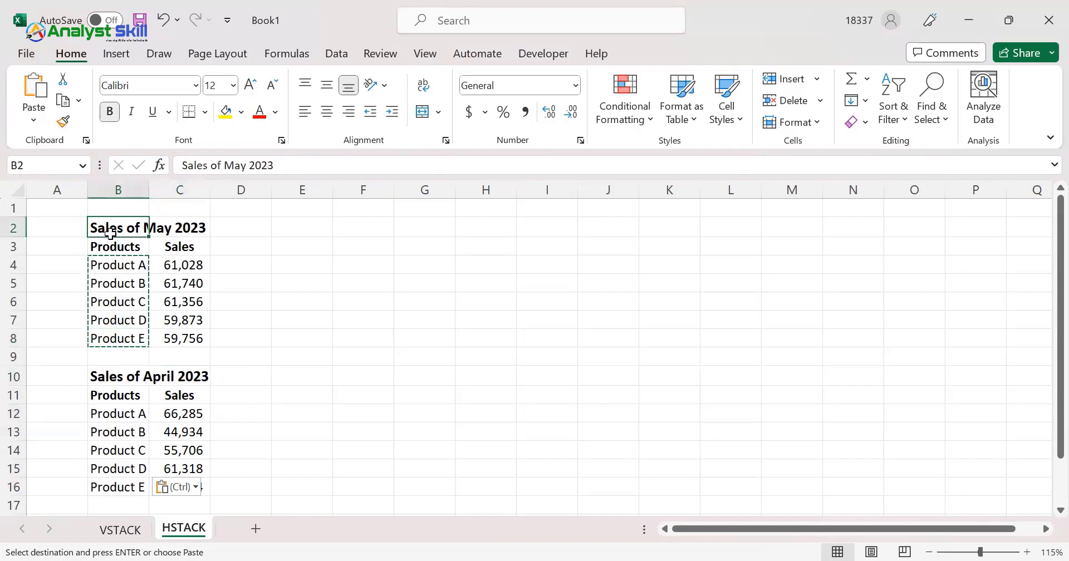
key("Escape")
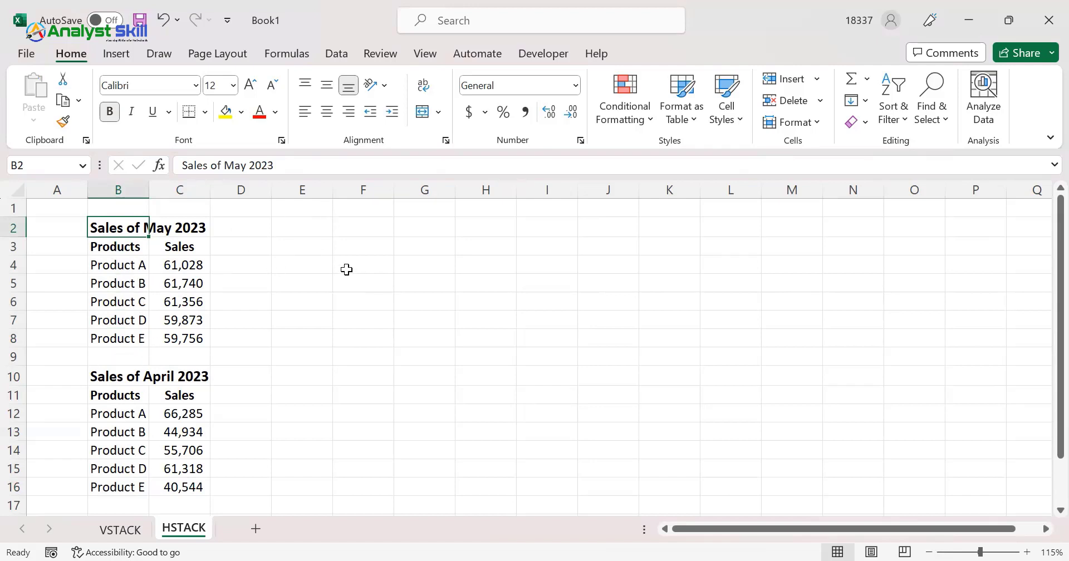
left_click(293, 262)
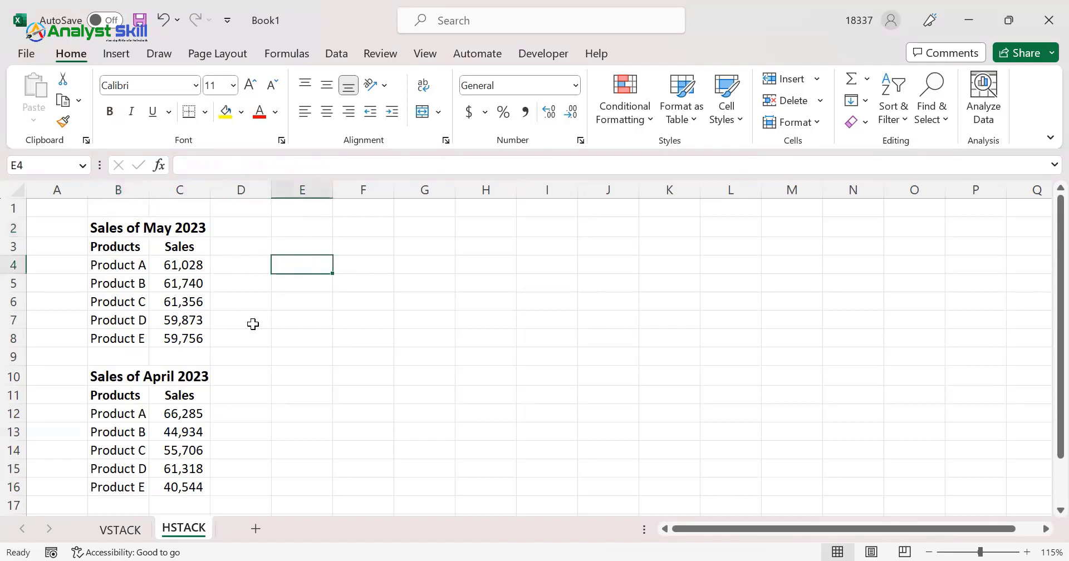
left_click(301, 240)
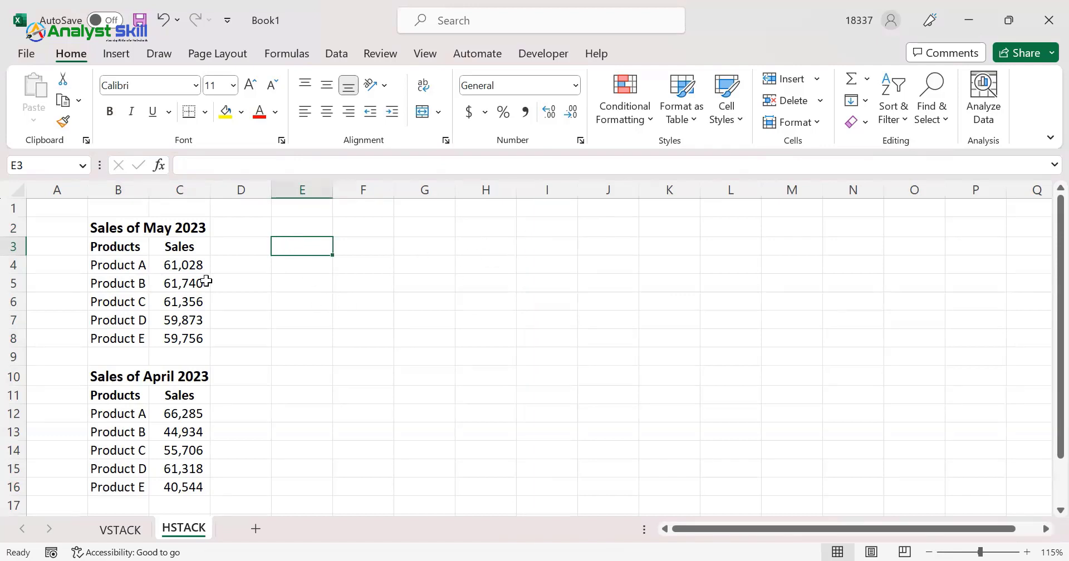
Copy the Products and Sales headers from B3:C3 to E3:F3
left_click(116, 249)
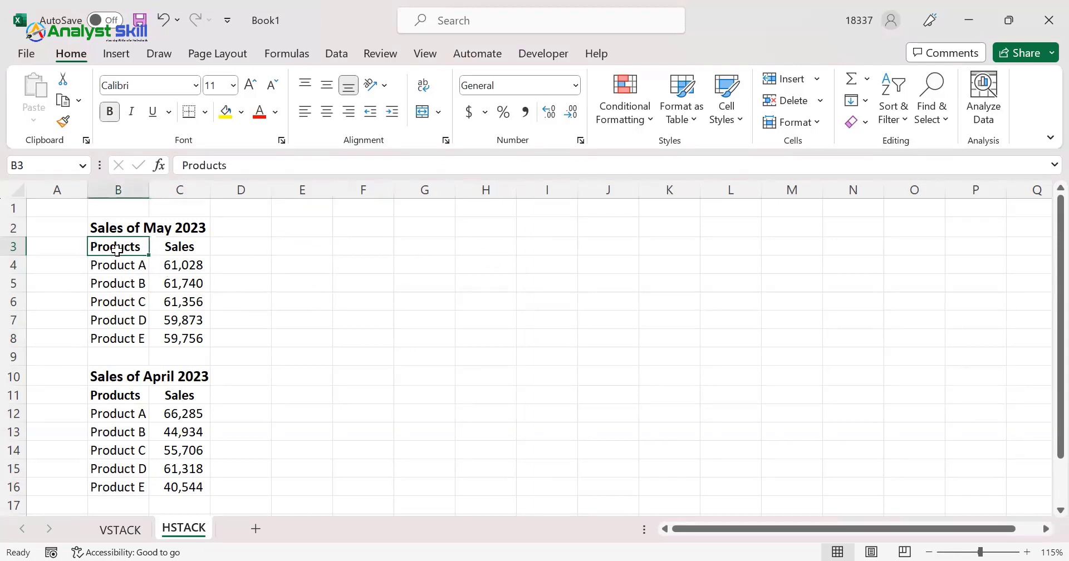
key("shift+Right")
key("ctrl+c")
key("Right")
key("Right")
key("Right")
key("ctrl+v")
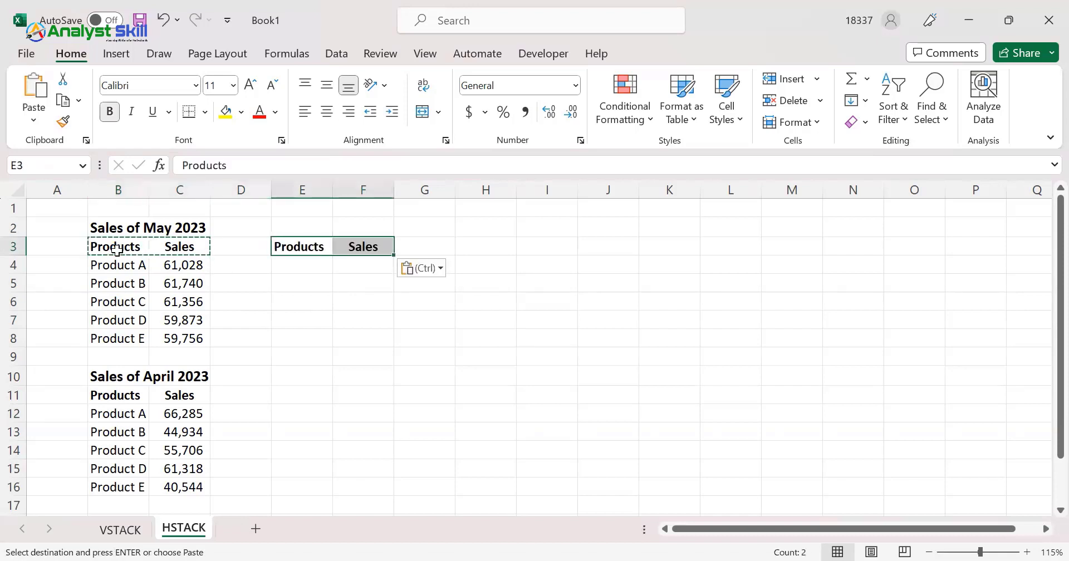
Copy the second range's Products and Sales headers from B11:C11 to G3:H3
key("Left")
key("Left")
key("ctrl+Down")
key("ctrl+Down")
key("ctrl+Down")
key("ctrl+Up")
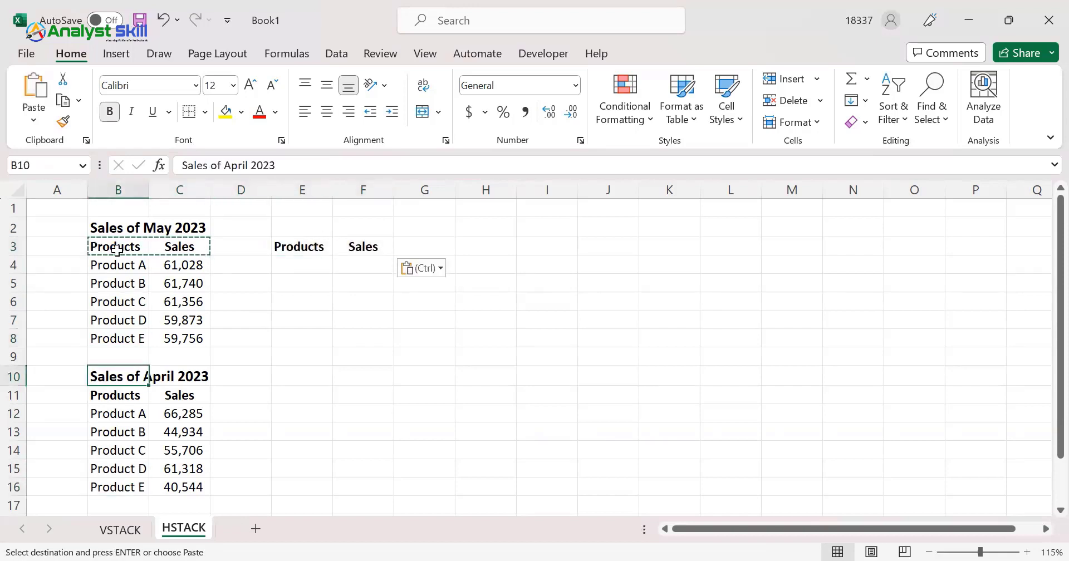
key("Down")
key("shift+Right")
key("ctrl+c")
key("Right")
key("Right")
key("Right")
key("Right")
key("Right")
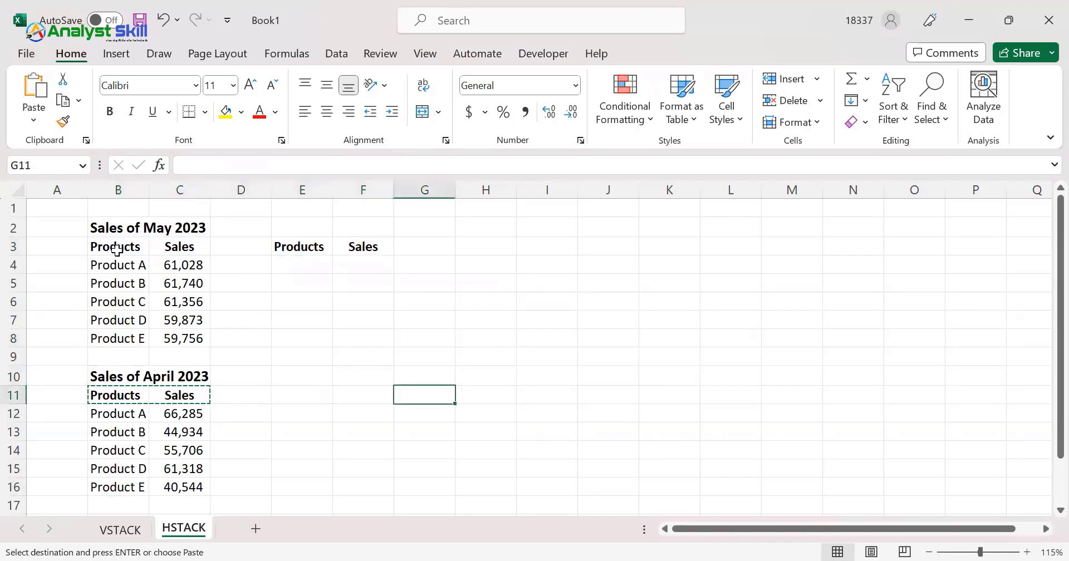
key("ctrl+Up")
key("Down")
key("Down")
key("Right")
key("Left")
key("Left")
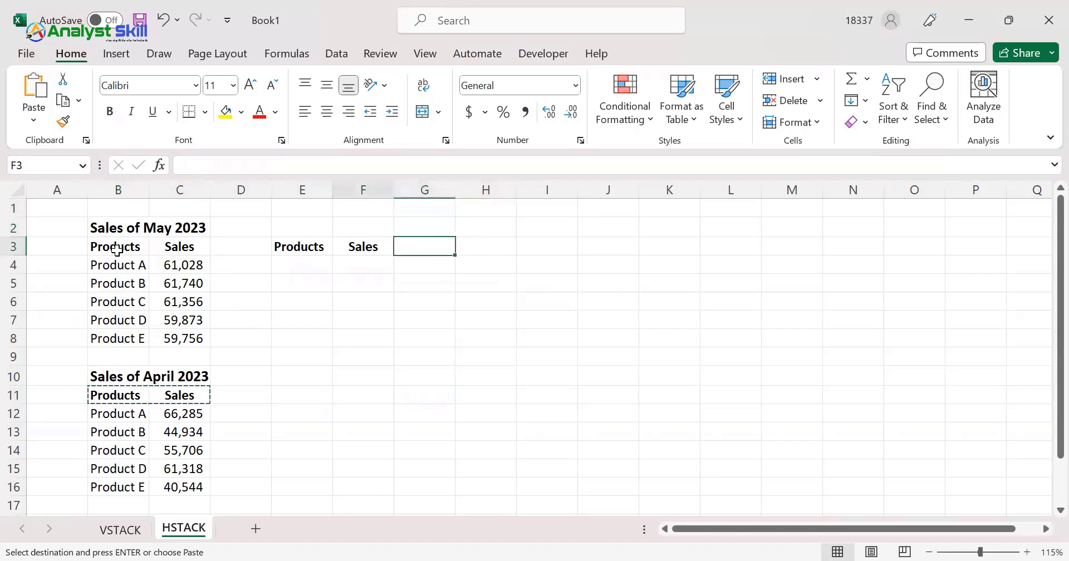
key("ctrl+v")
key("Right")
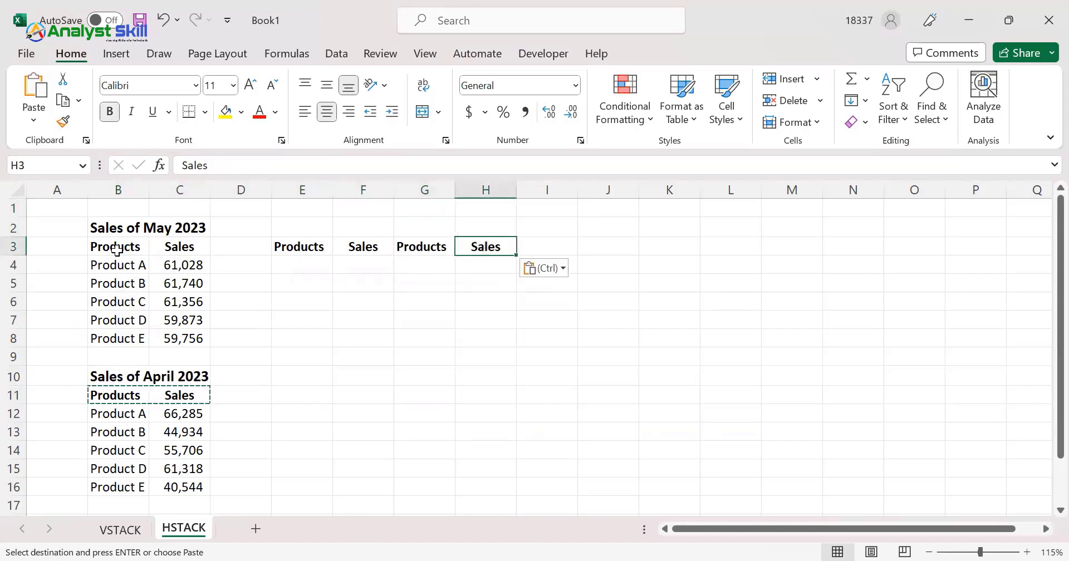
key("Escape")
Copy the title "Sales of May 2023" from B2 to E2, above the first pair of output headers
key("Up")
key("Left")
key("Left")
key("Left")
key("Left")
key("Left")
key("Left")
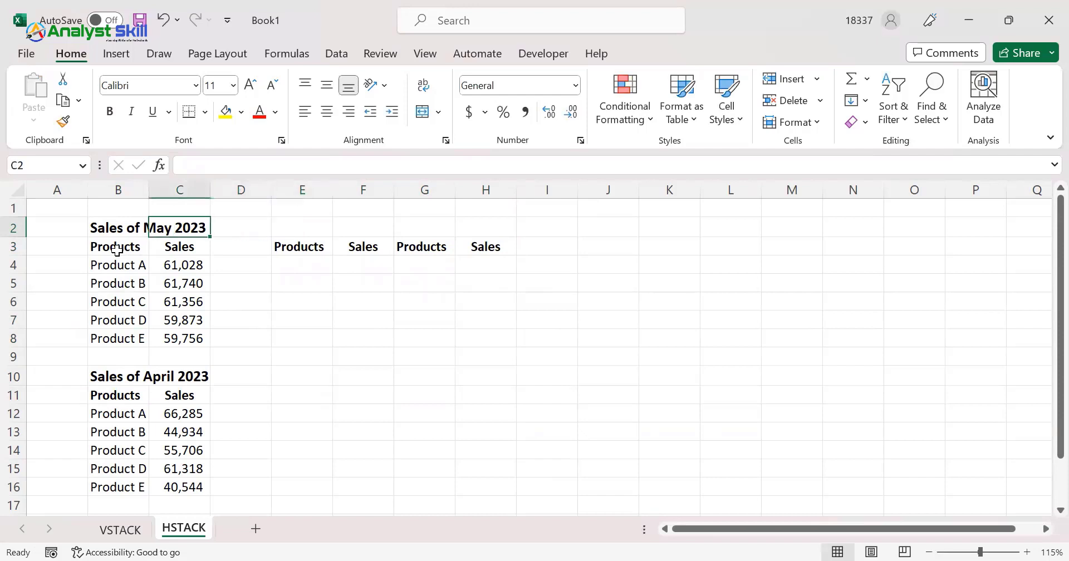
key("ctrl+c")
key("Right")
key("Right")
key("Right")
key("ctrl+v")
Copy the title "Sales of April 2023" from B10 to G2, above the second pair of output headers
key("Down")
key("Down")
key("Down")
key("Down")
key("Down")
key("Down")
key("Down")
key("Down")
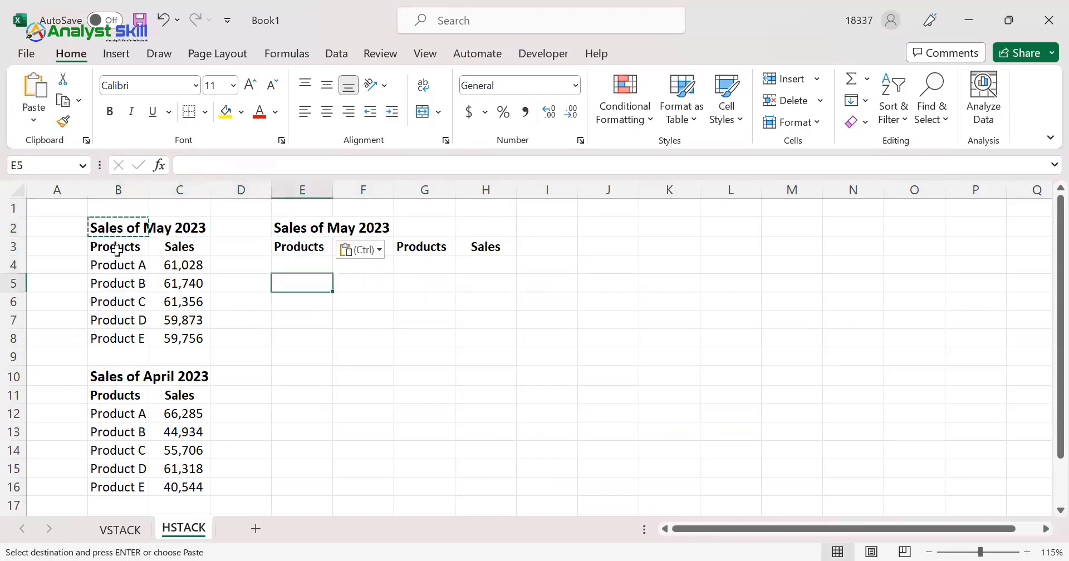
key("Left")
key("Left")
key("Left")
key("ctrl+c")
key("Right")
key("Right")
key("Right")
key("Right")
key("Right")
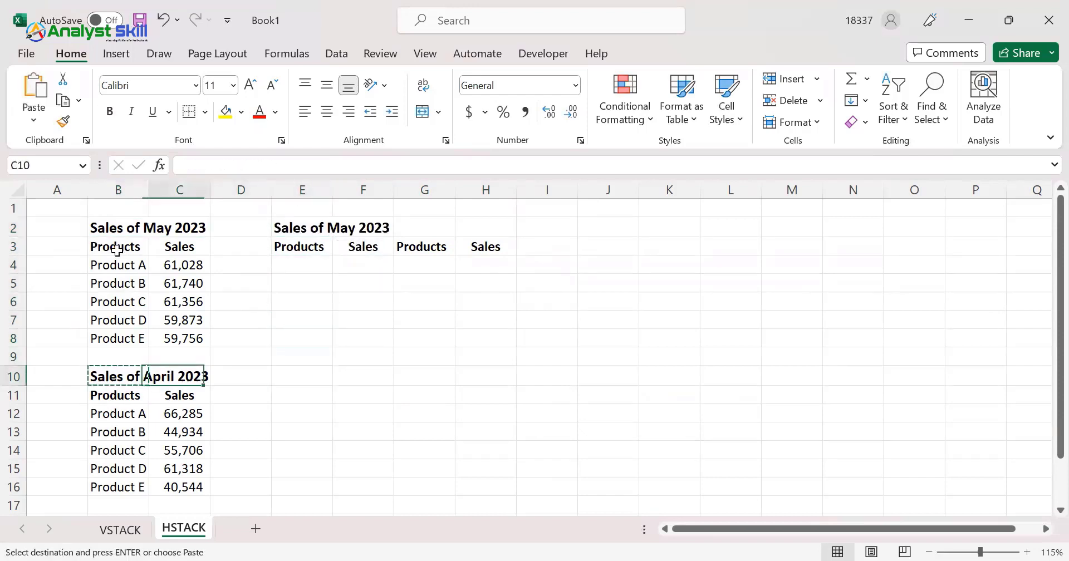
key("Up")
key("Up")
key("Up")
key("Up")
key("Up")
key("Up")
key("Up")
key("Up")
key("ctrl+v")
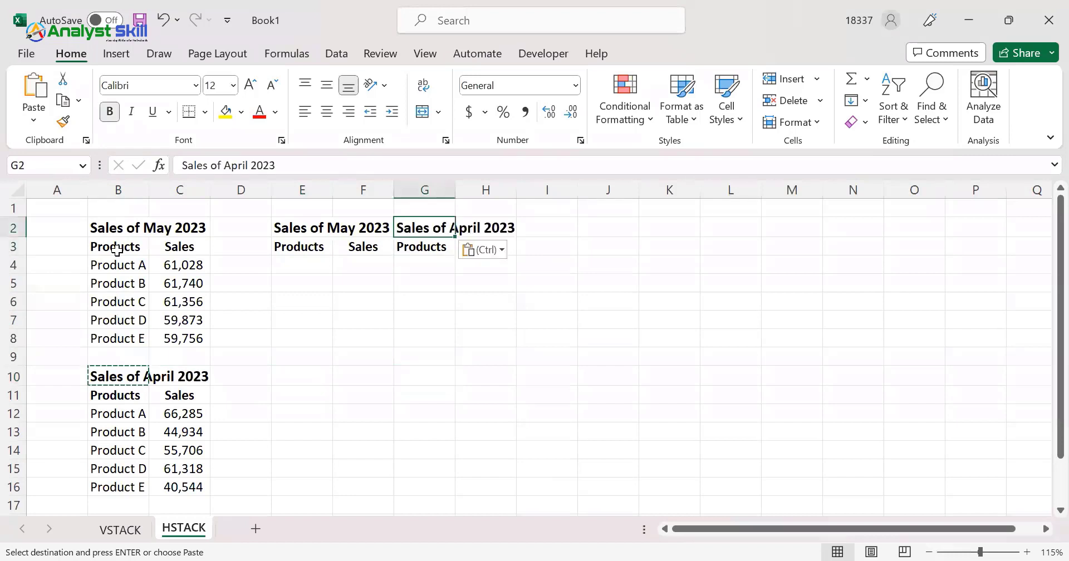
key("Down")
key("Up")
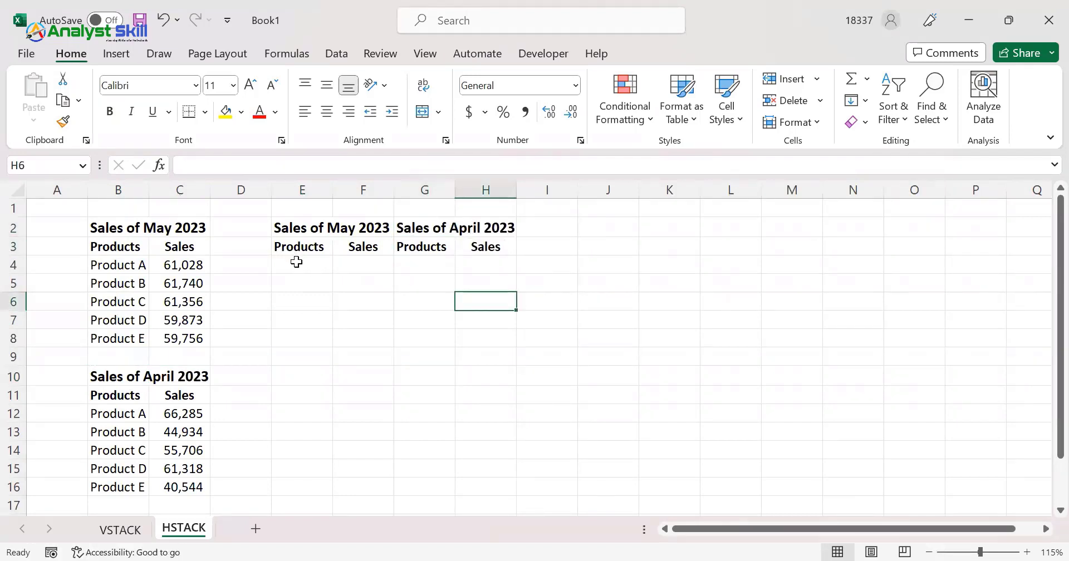
Enter =HSTACK(B4:C8,B12:C16) in E4 to place the May and April sales side by side
left_click(294, 265)
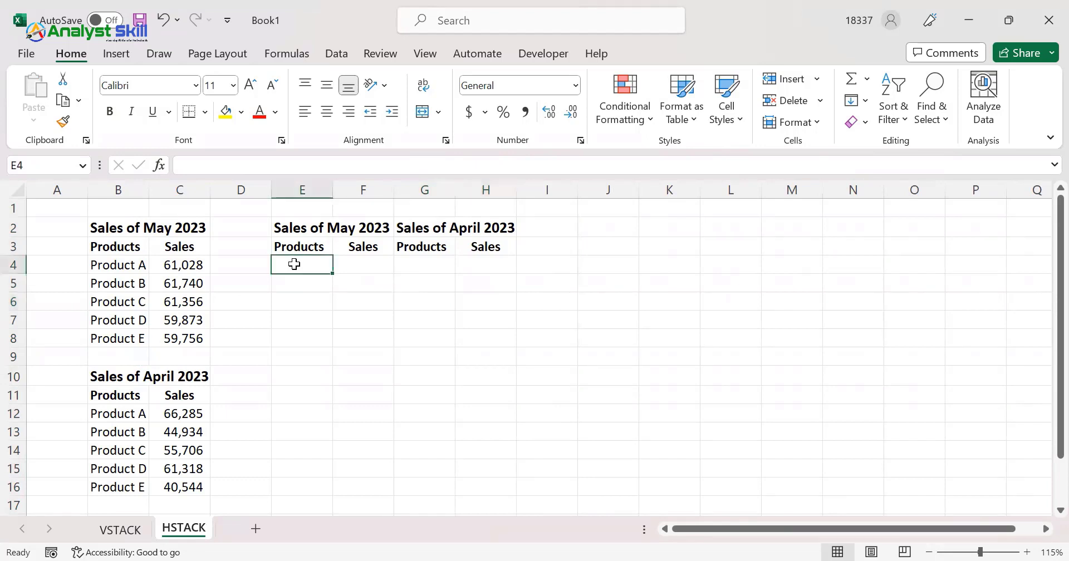
type("=hst")
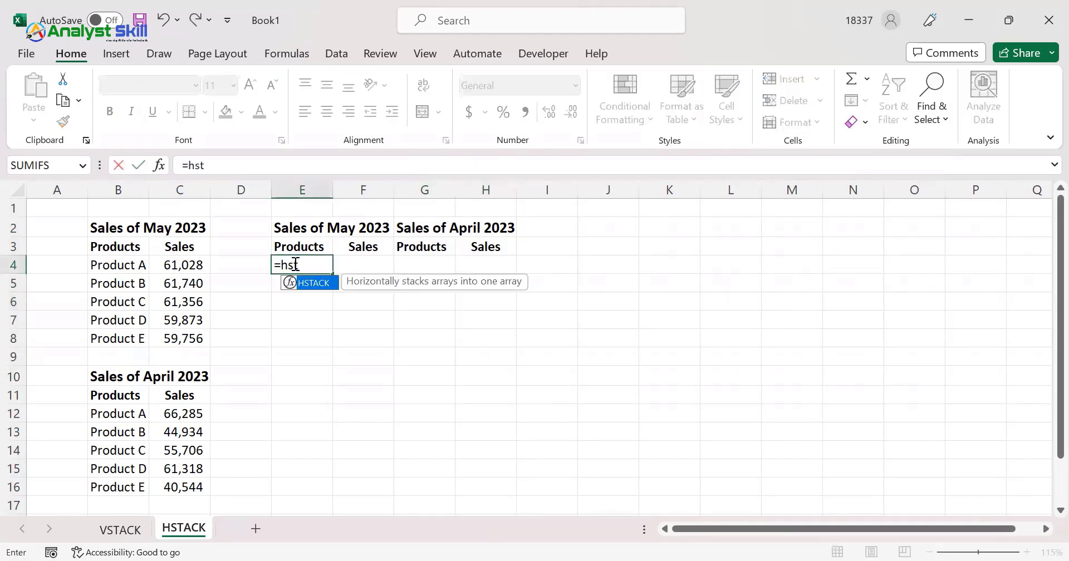
double_click(292, 280)
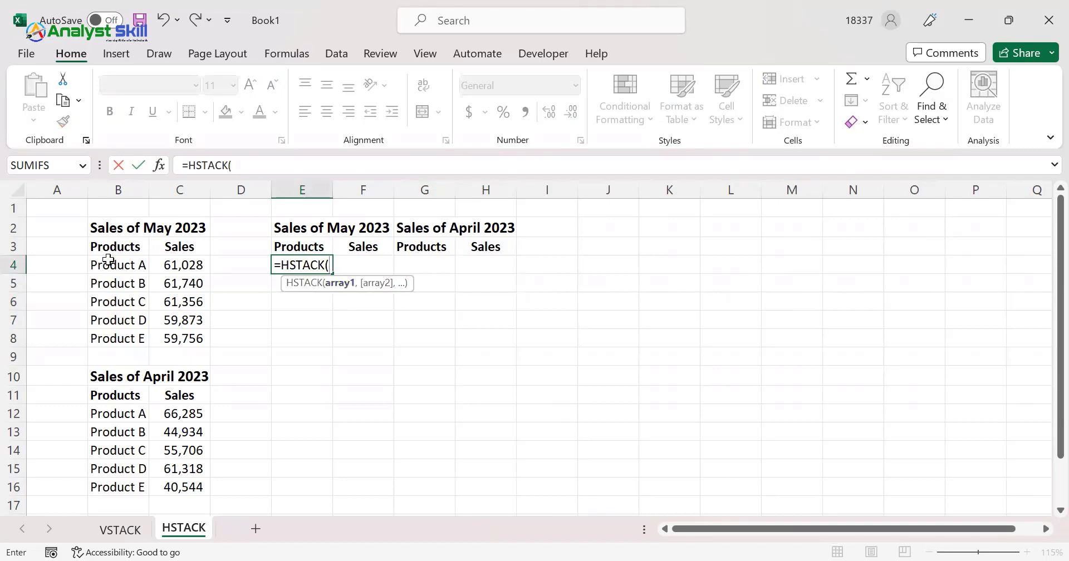
left_click_drag(109, 262, 134, 290)
left_click_drag(166, 329, 170, 338)
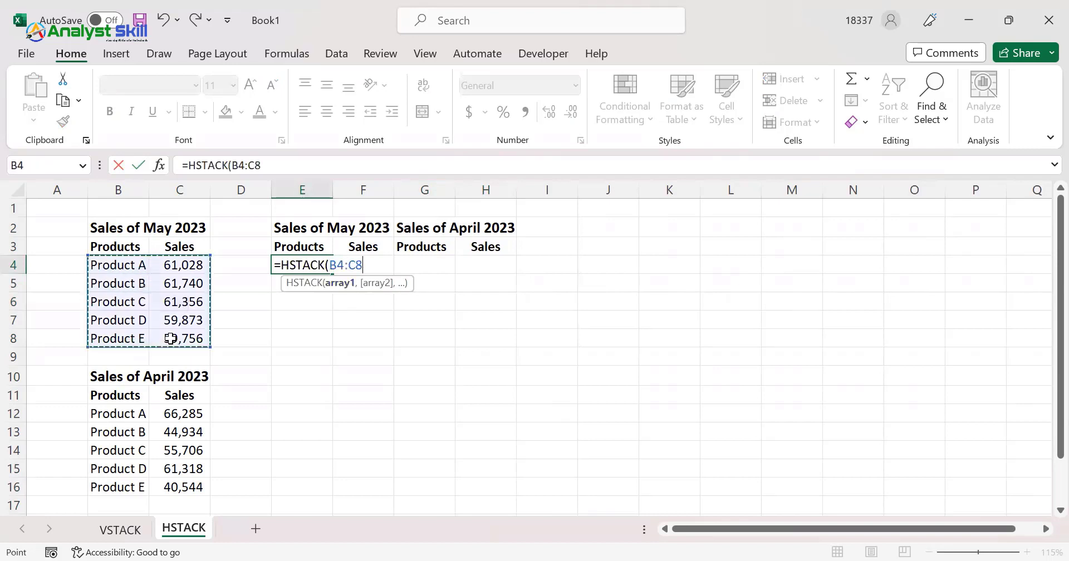
type(",")
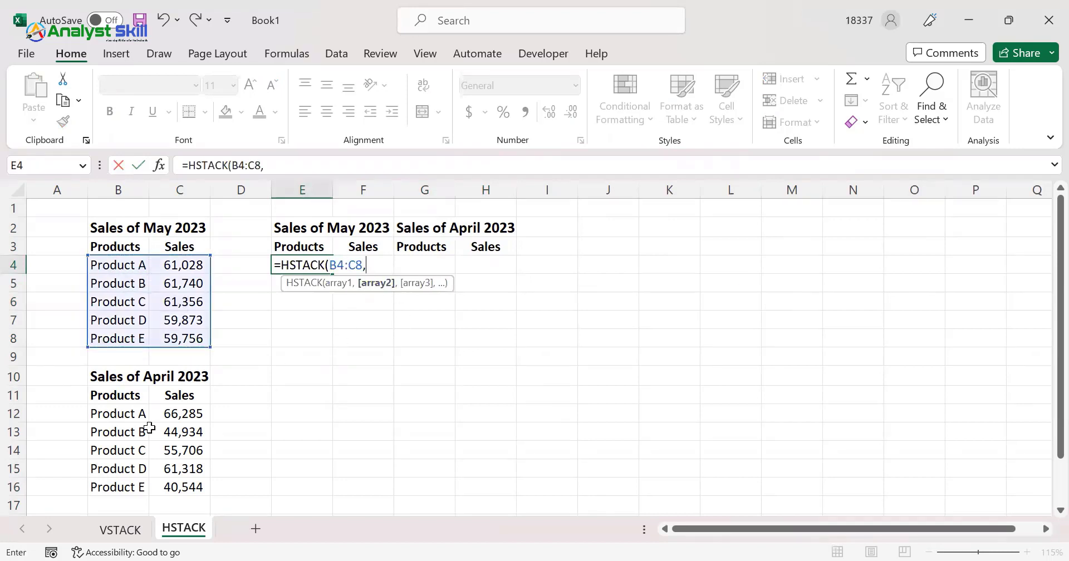
left_click(110, 414)
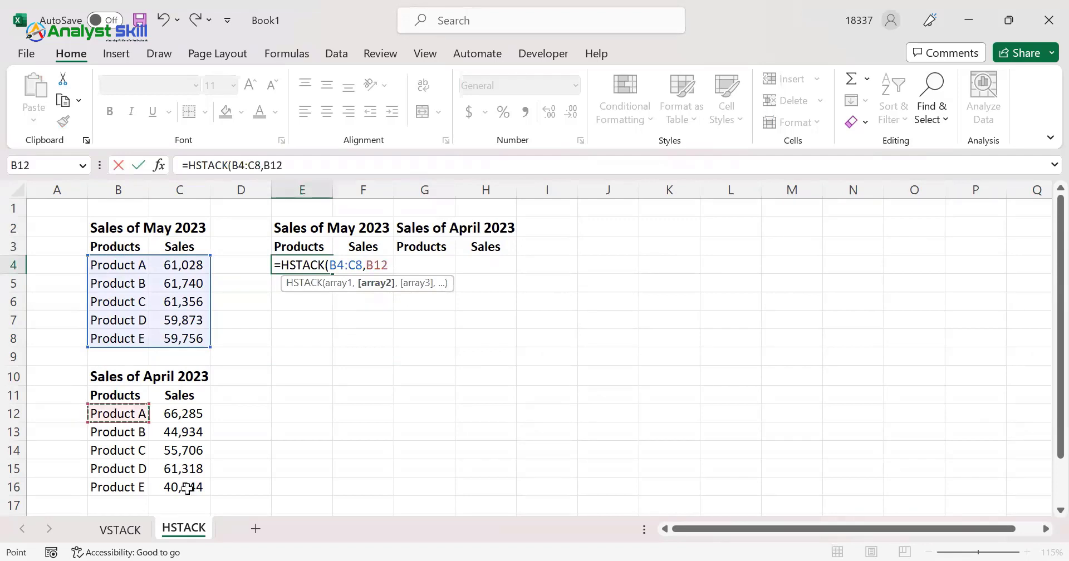
left_click_drag(187, 488, 187, 489)
type(")")
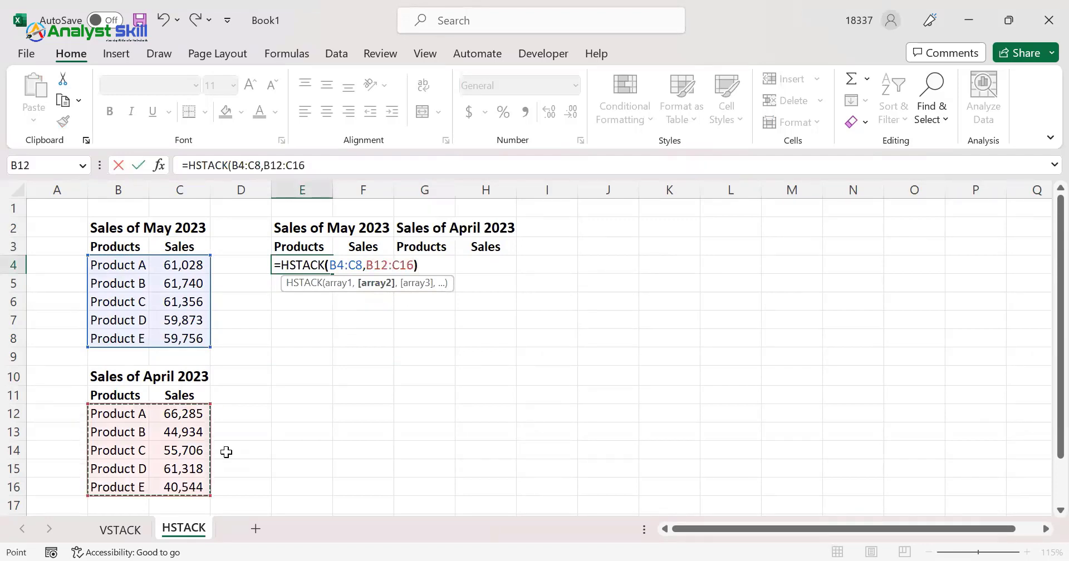
key("Return")
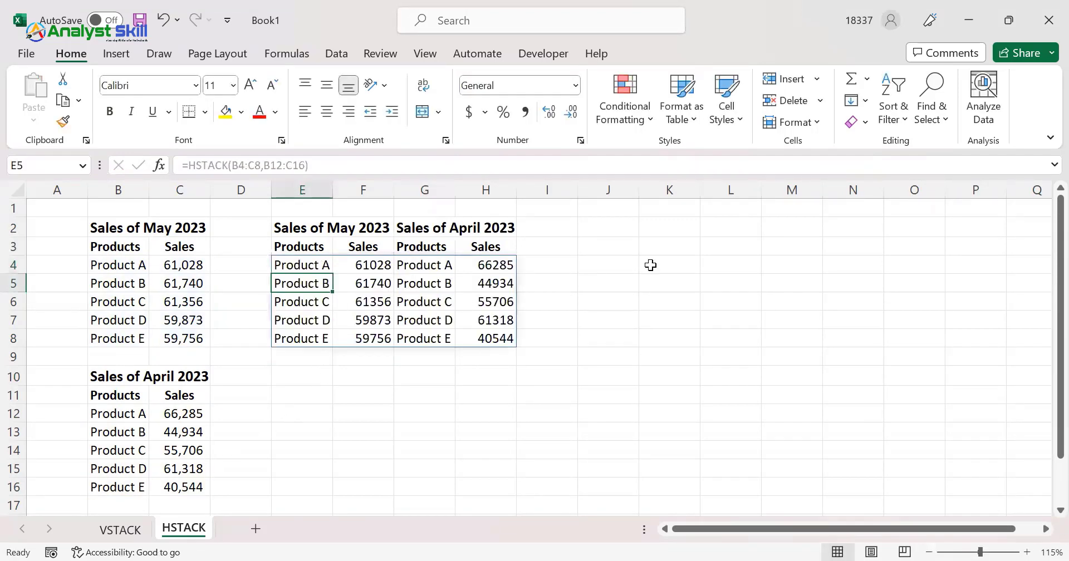
Add the header "Variance" in I3, beside the stacked April sales
left_click(560, 247)
type("Variance")
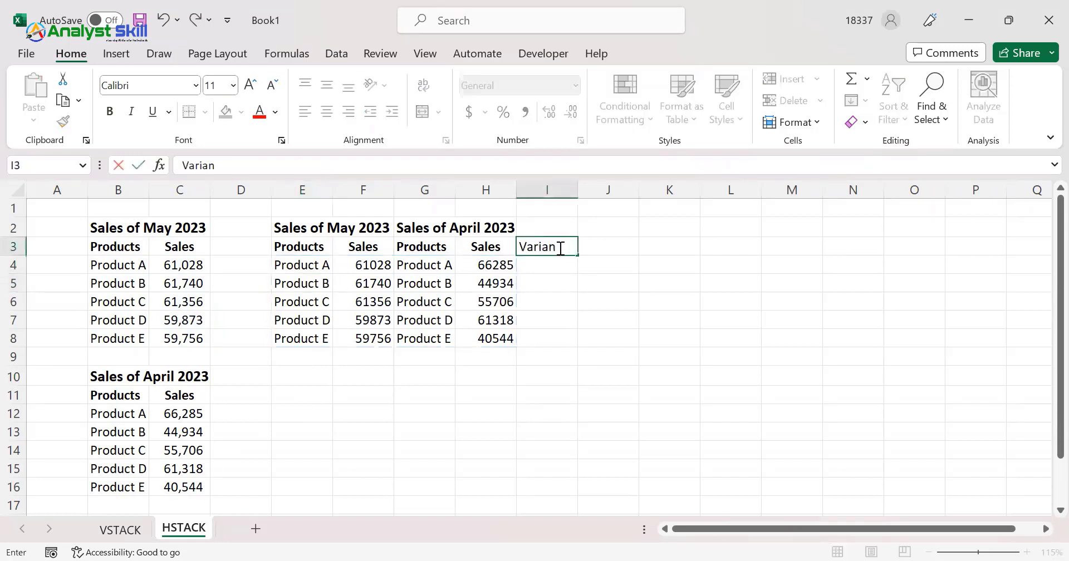
key("Return")
Fill I4:I8 with the variance formula =F4-H4, subtracting each product's April sales from its May sales
key("shift+Down")
key("shift+Down")
key("shift+Down")
key("shift+Down")
key("shift+Down")
key("shift+Up")
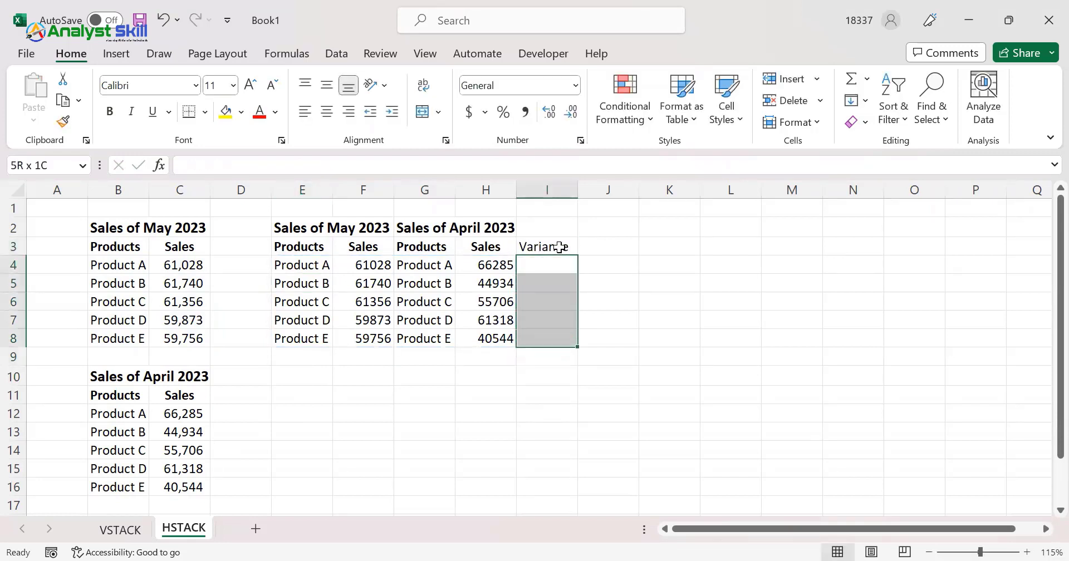
type("=")
key("Left")
key("Left")
key("Left")
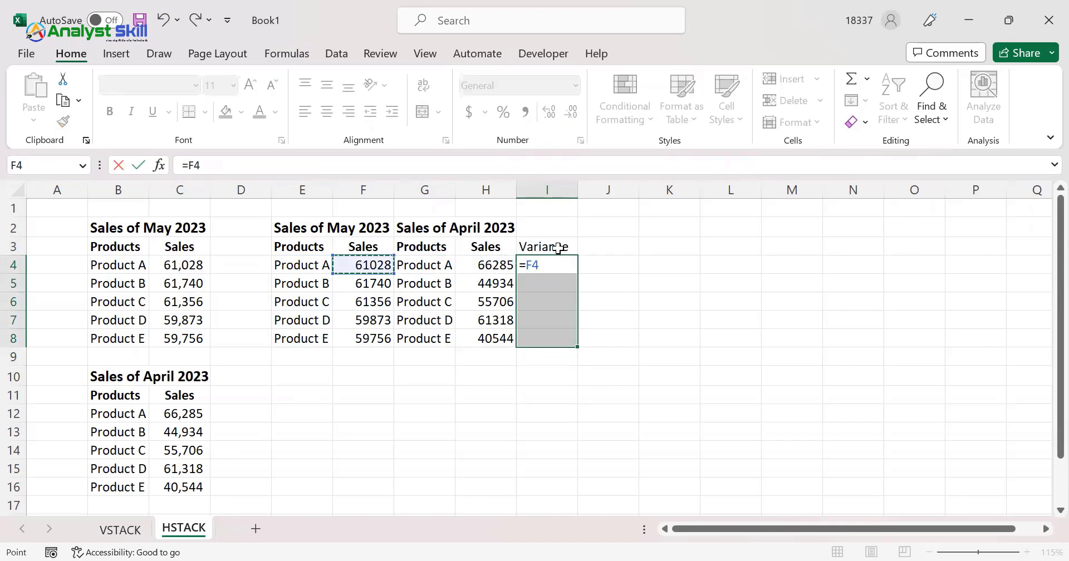
type("-")
Format the April sales and variance values in H4:I8 as Accounting with 0 decimal places and no currency symbol
key("Left")
key("ctrl+Return")
key("Left")
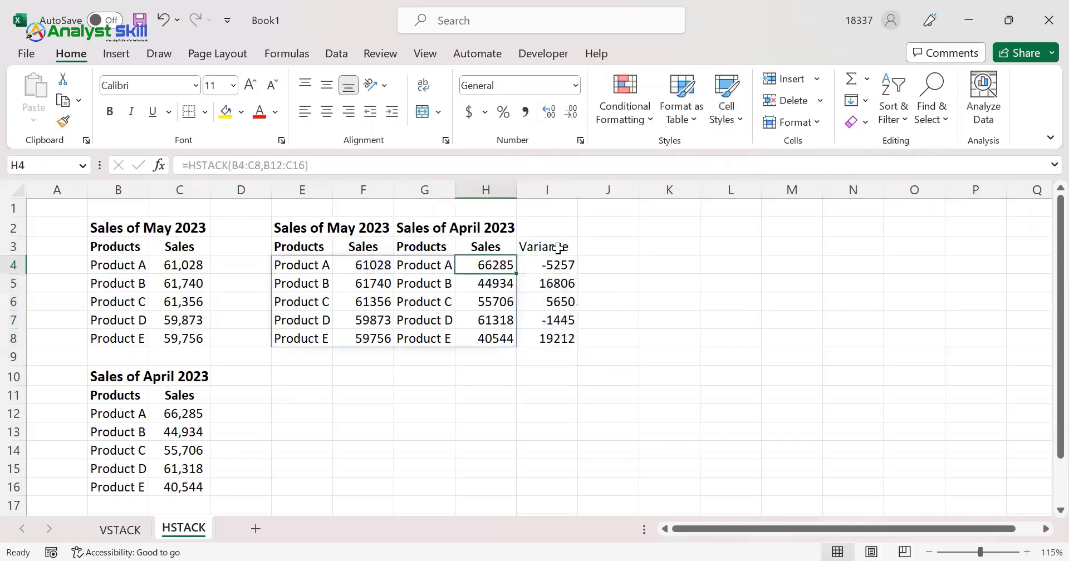
left_click_drag(489, 265, 557, 339)
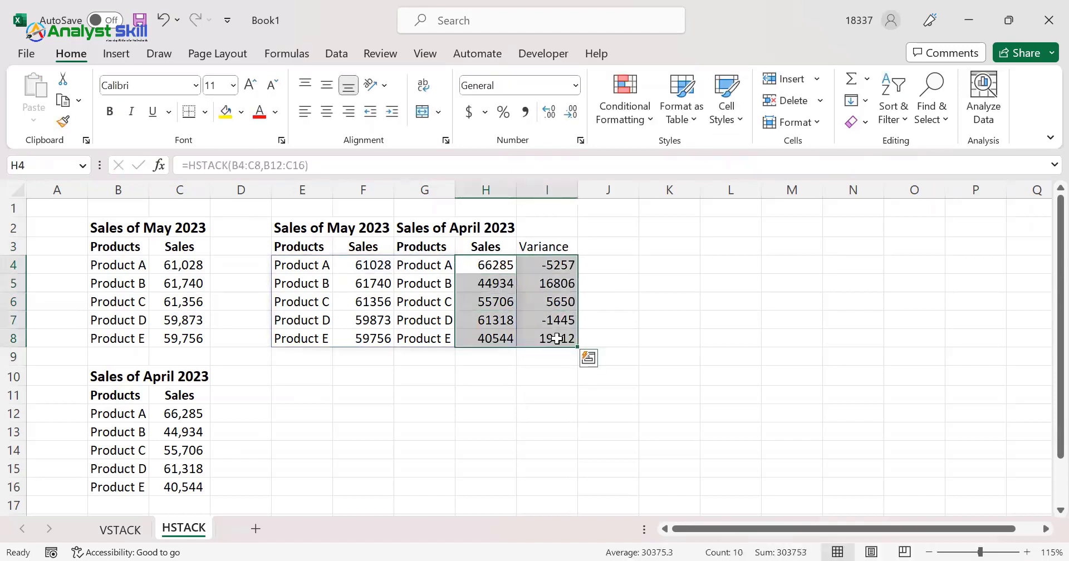
key("ctrl+q")
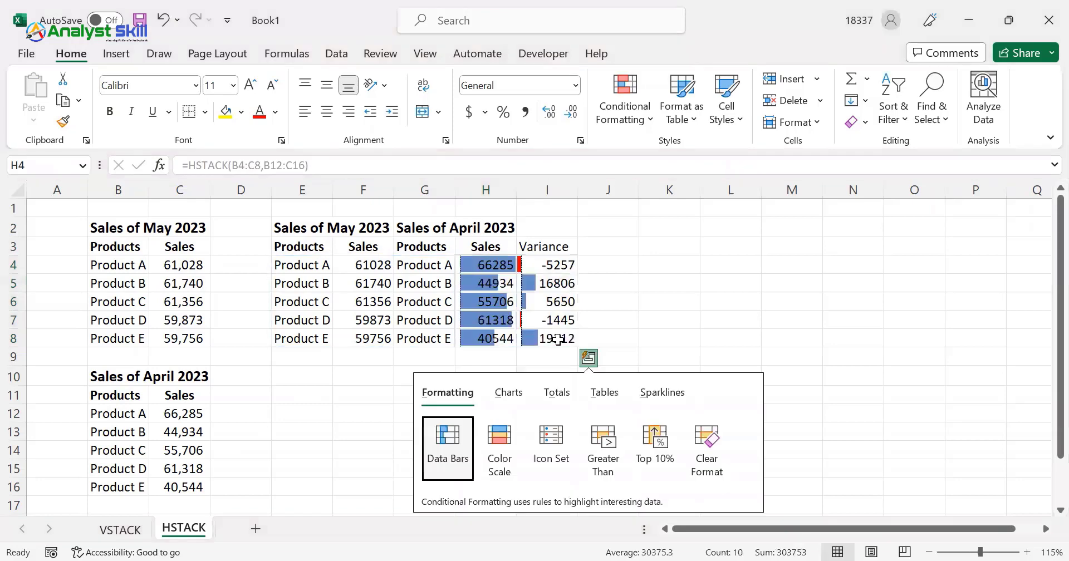
key("Escape")
key("ctrl+1")
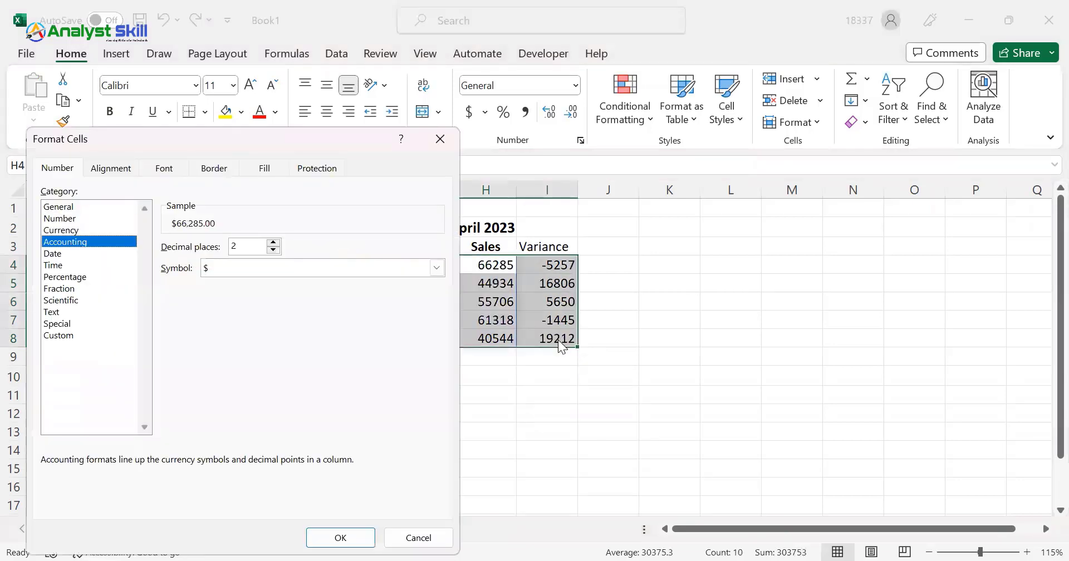
key("Tab")
type("0")
key("Tab")
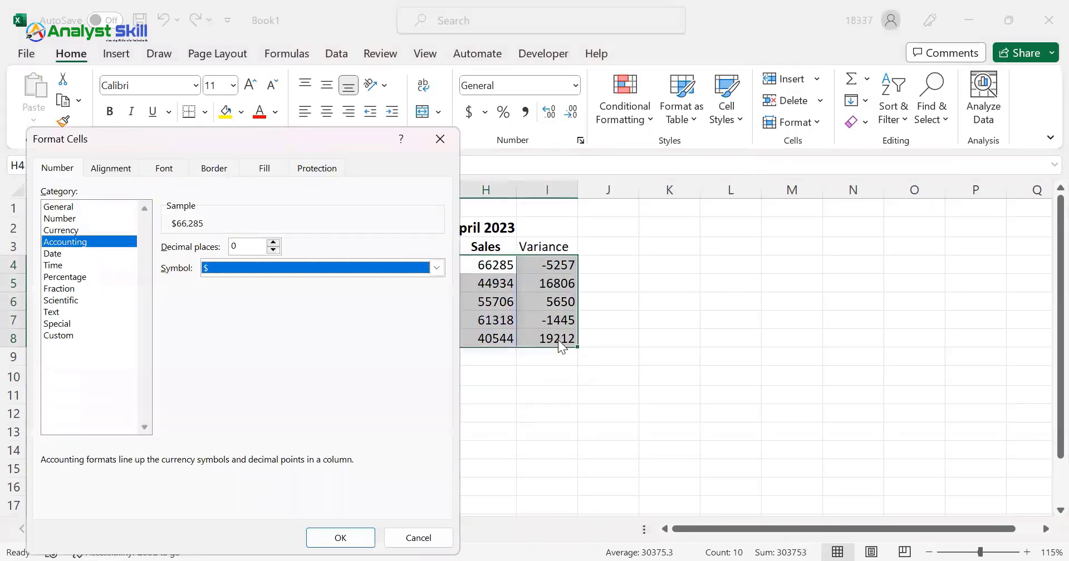
key("Up")
key("Return")
Format the stacked May sales in F4:F8 as Accounting with 0 decimal places and no currency symbol
key("ctrl+Left")
key("Right")
key("ctrl+shift+Down")
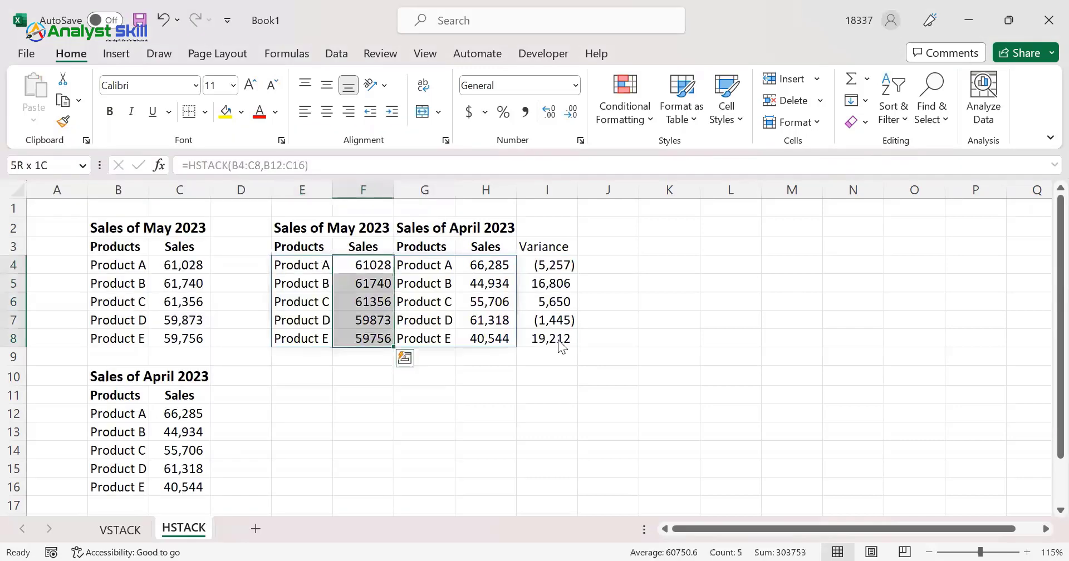
key("ctrl+1")
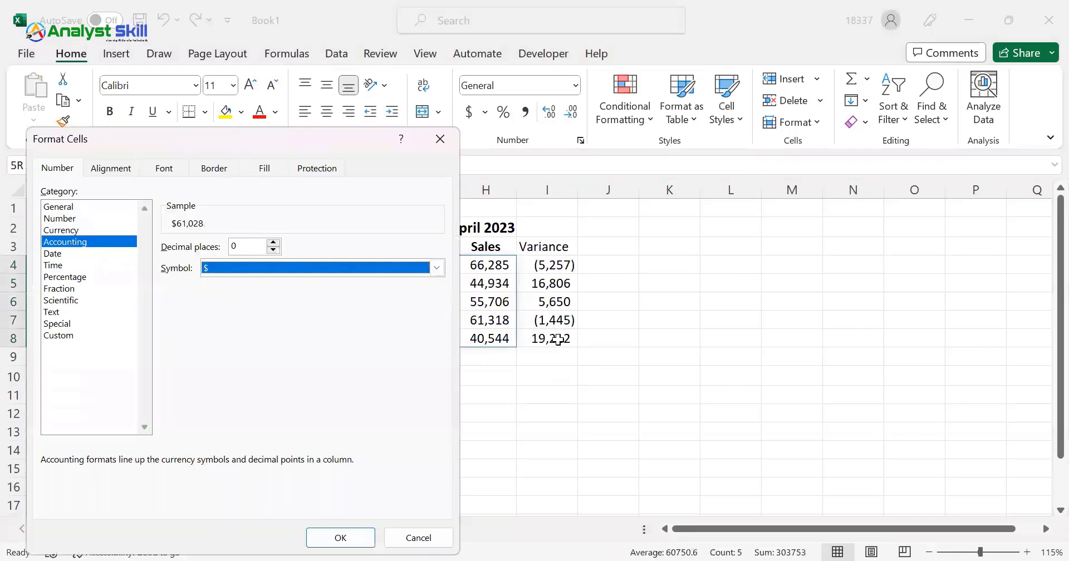
key("Up")
key("Return")
Make the "Variance" header in I3 bold to match the other output headers
left_click(547, 247)
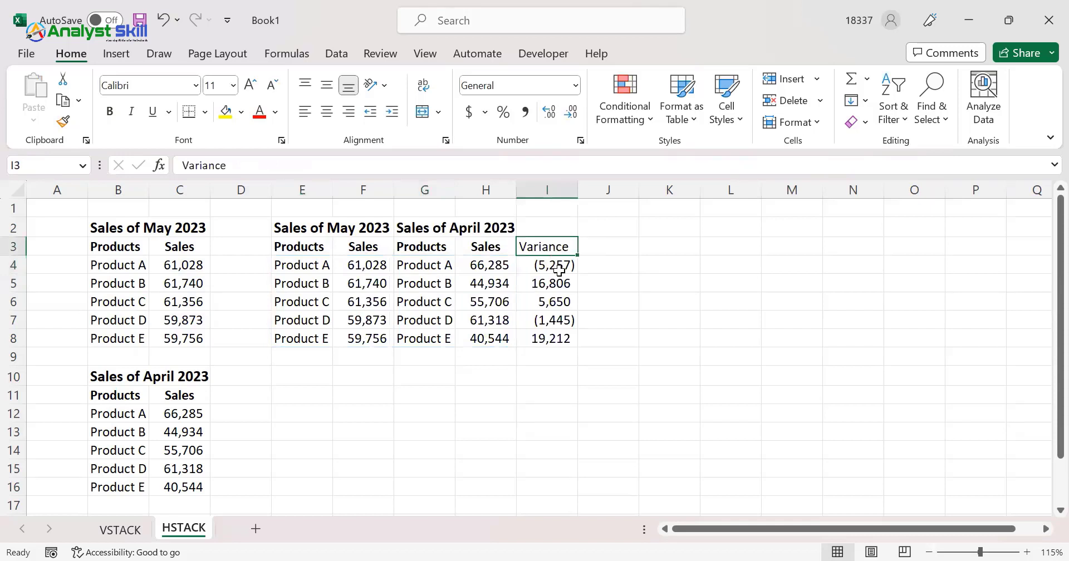
key("ctrl+b")
key("ctrl+Left")
key("ctrl+shift+Right")
left_click(306, 250)
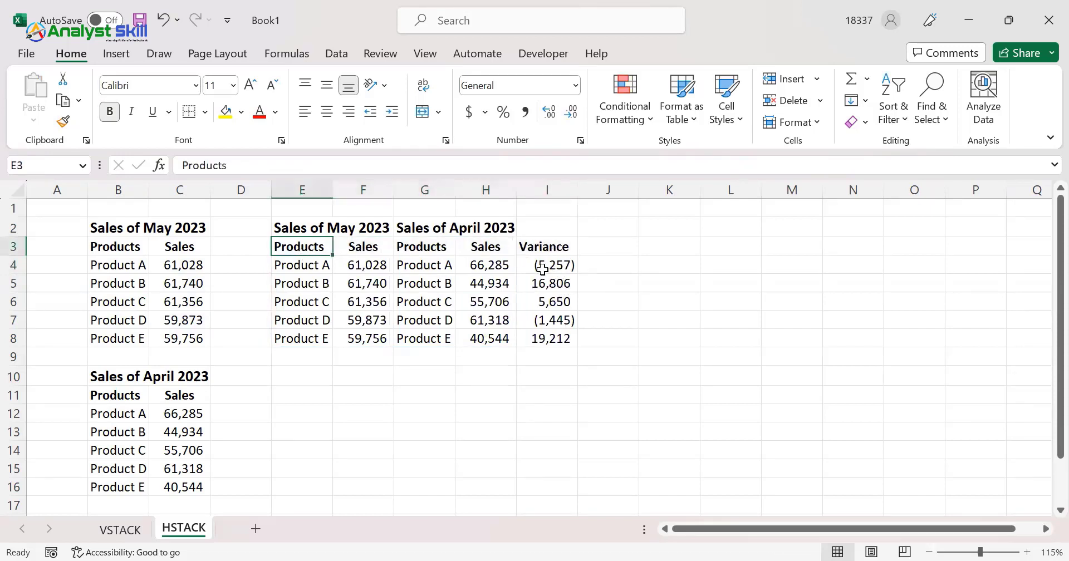
Delete column G, which holds the repeated product names of the April sales
left_click(422, 277)
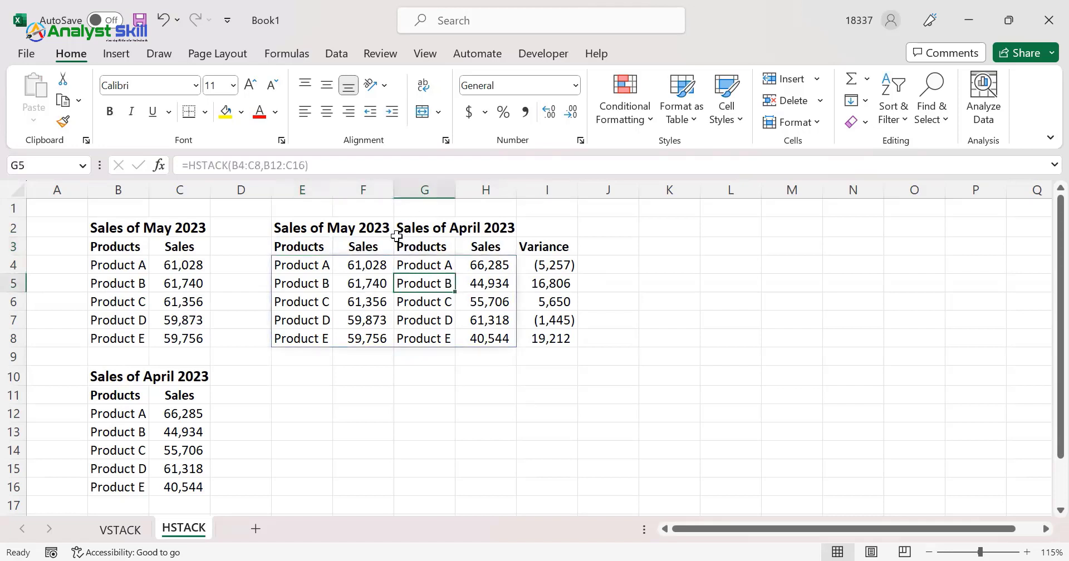
left_click(422, 183)
key("ctrl+minus")
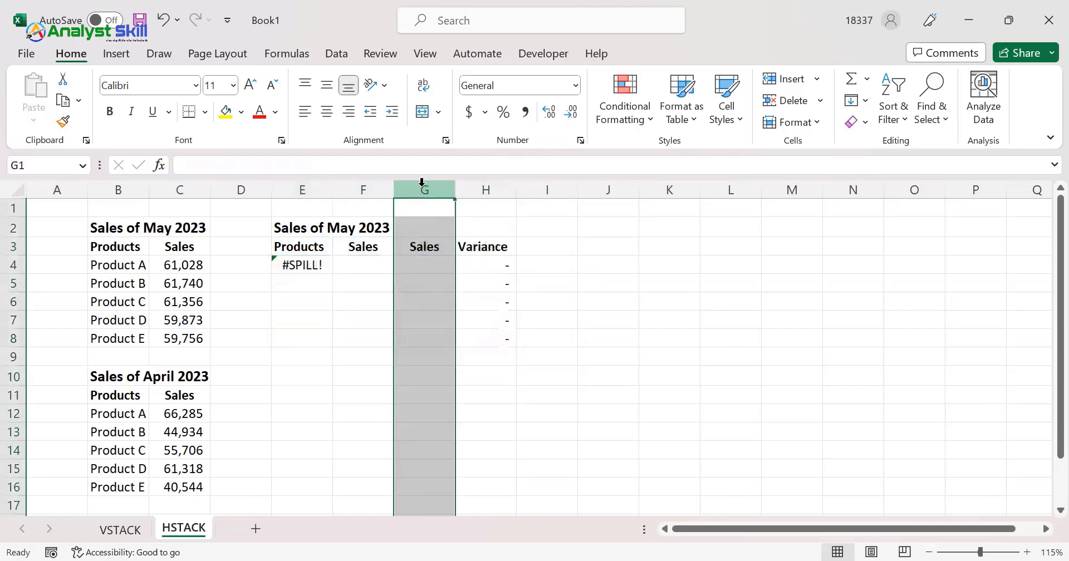
Rename the output sales headers to "May Sale" in F3 and "Apr Sale" in G3
left_click(315, 242)
left_click(362, 244)
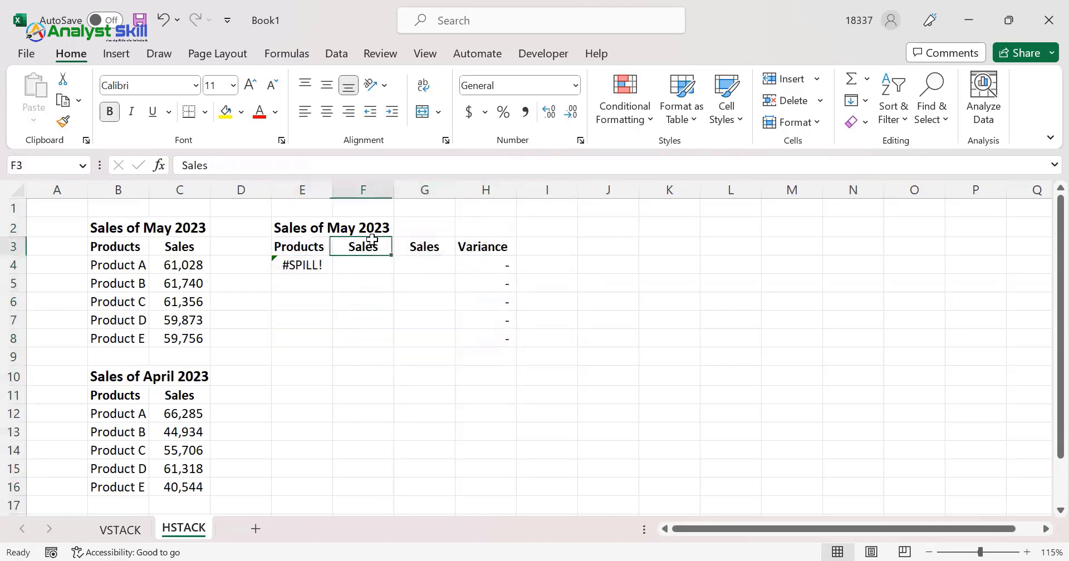
left_click(469, 242)
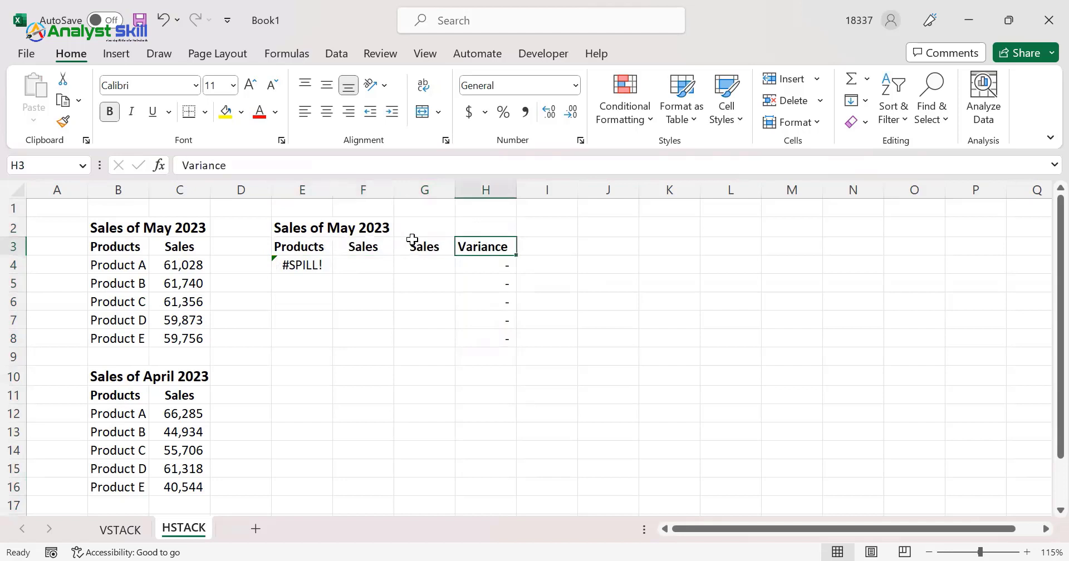
left_click(376, 245)
type("May")
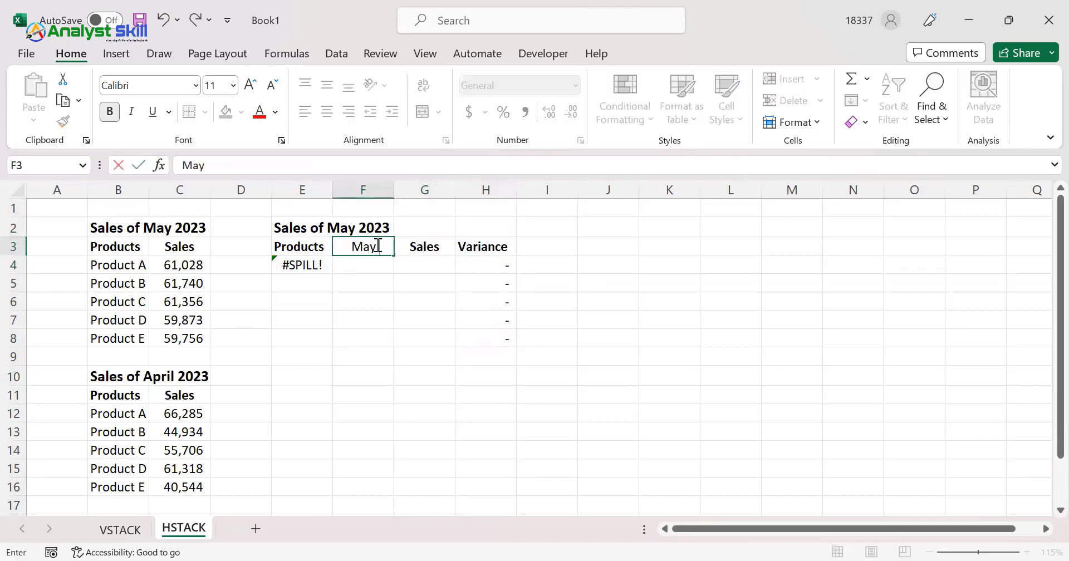
type(" Sales")
key("Tab")
type("Pa")
key("BackSpace")
key("BackSpace")
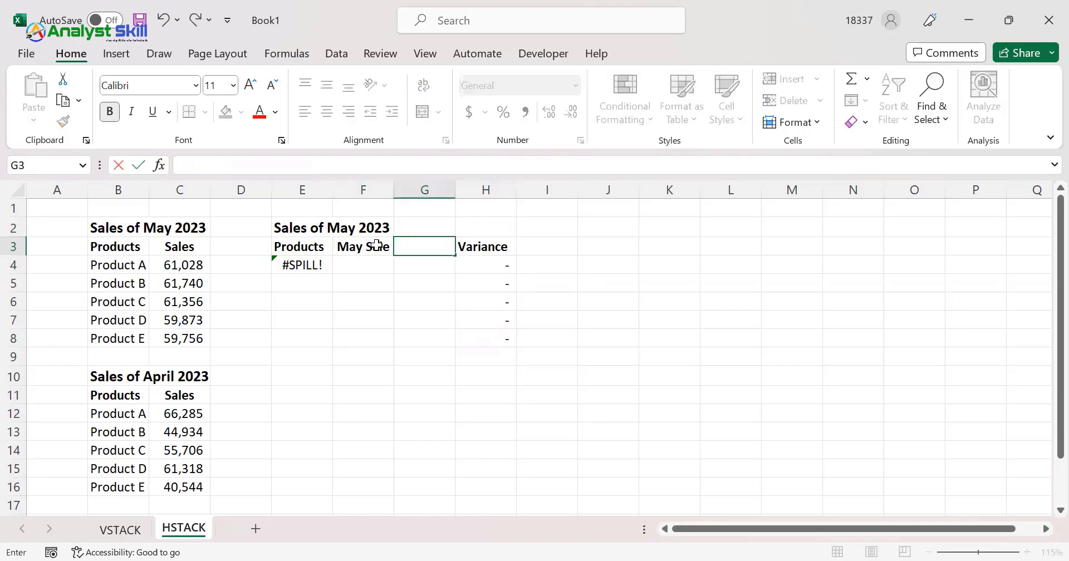
type("Apr Sale")
key("Return")
Clear the title "Sales of May 2023" from E2 above the output headers
key("Up")
key("Left")
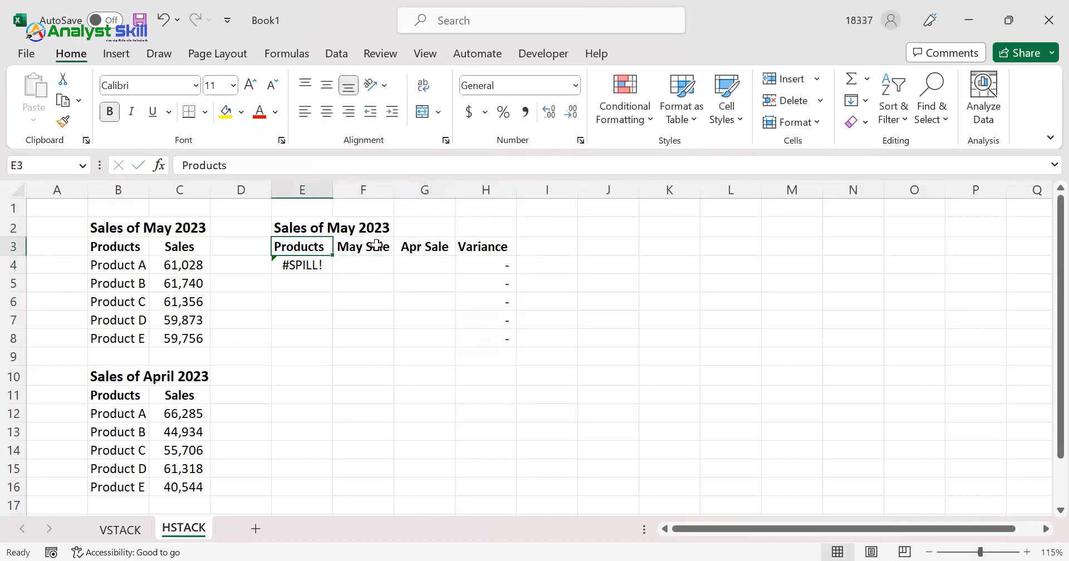
key("Up")
key("Delete")
Replace the formula in E4 with =HSTACK(B4:C8,C12:C16) to stack only the April sales values beside the May data
key("Down")
key("Down")
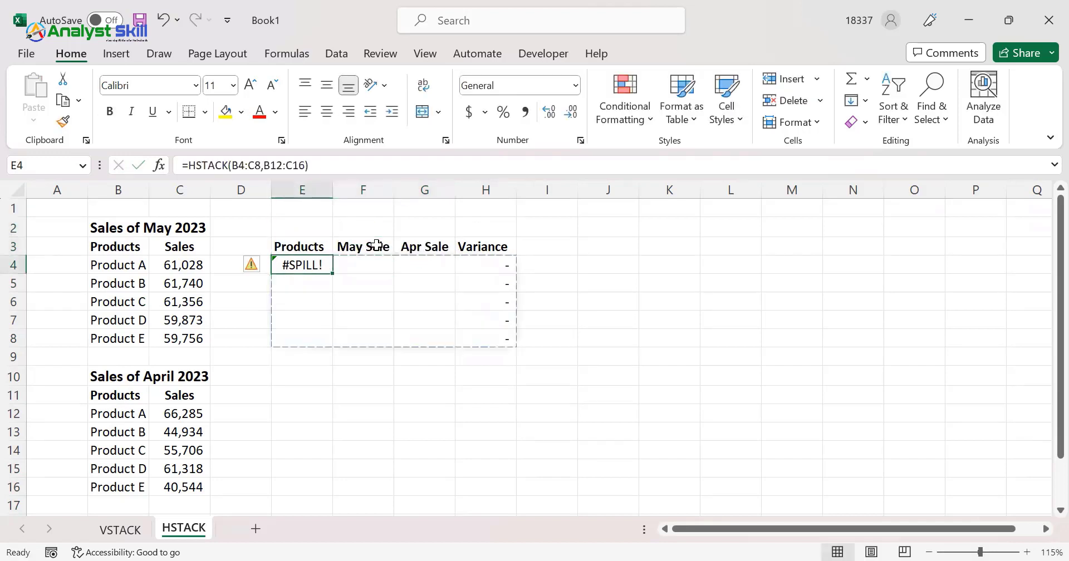
key("Delete")
type("=")
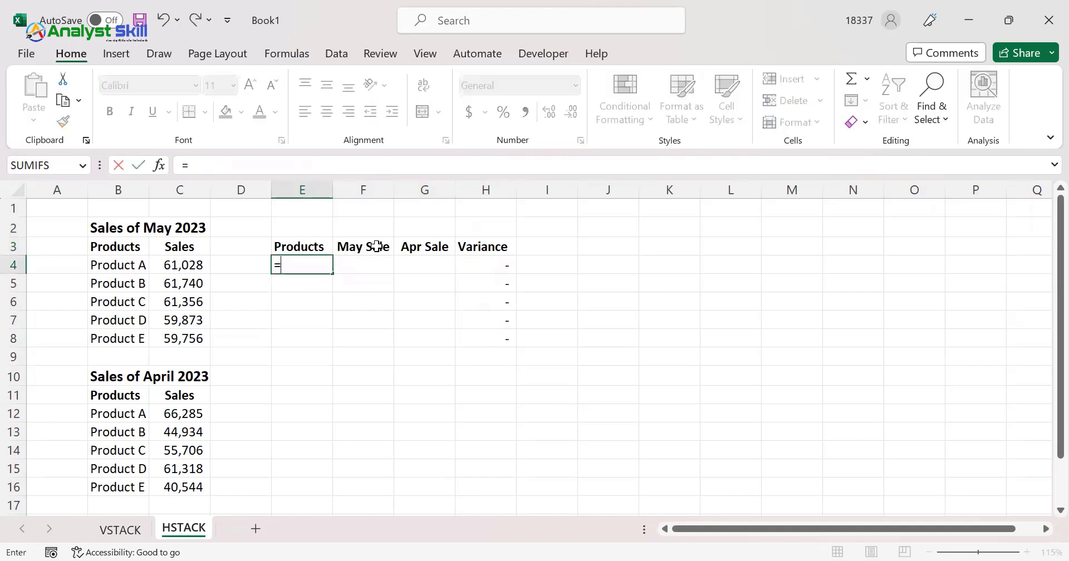
type("HSTACK(")
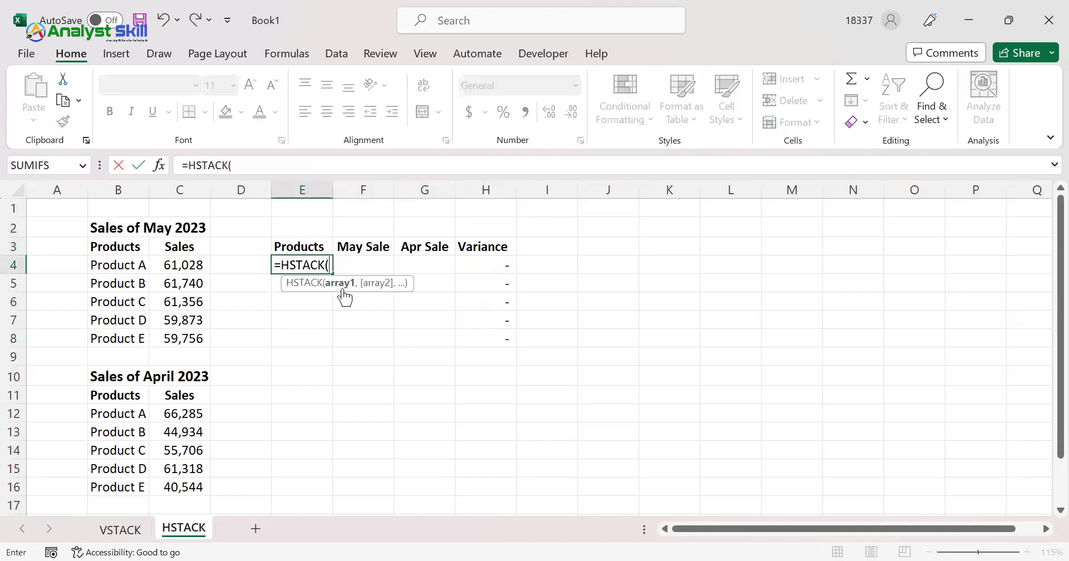
left_click(92, 265)
left_click(174, 341, "shift")
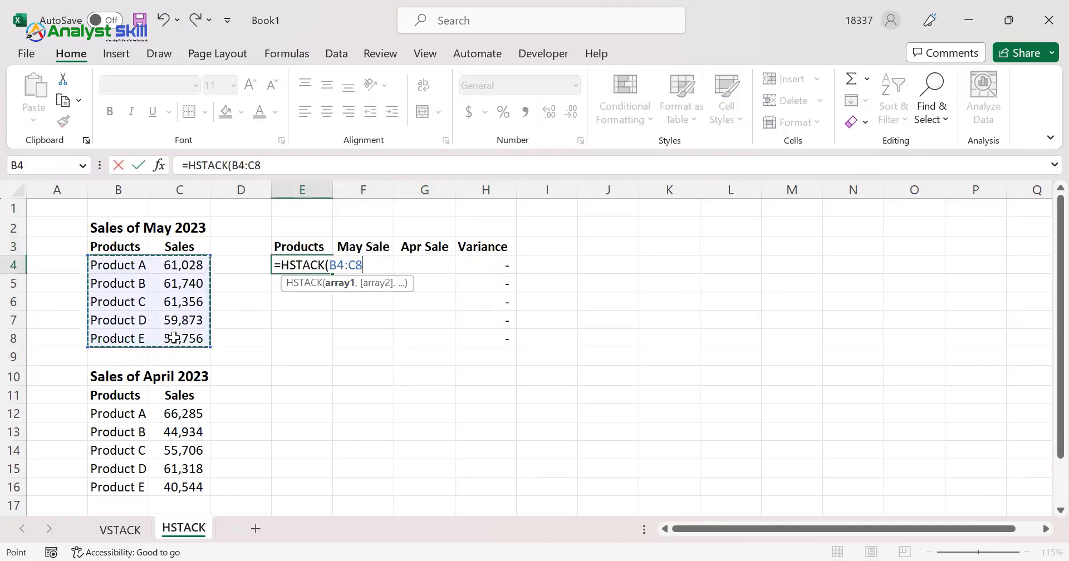
type(",")
left_click(177, 412)
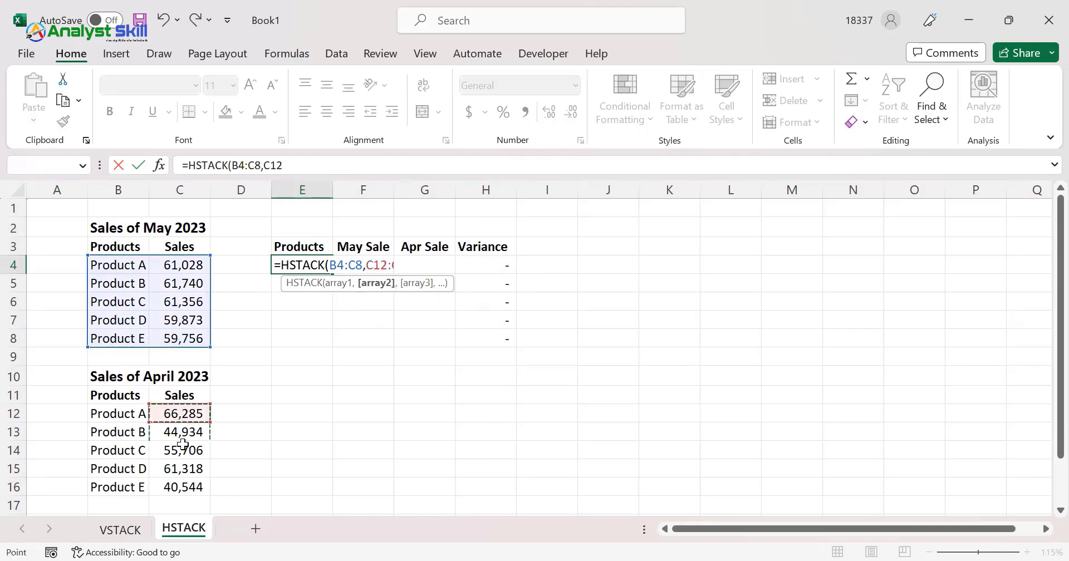
left_click(182, 490, "shift")
type(")")
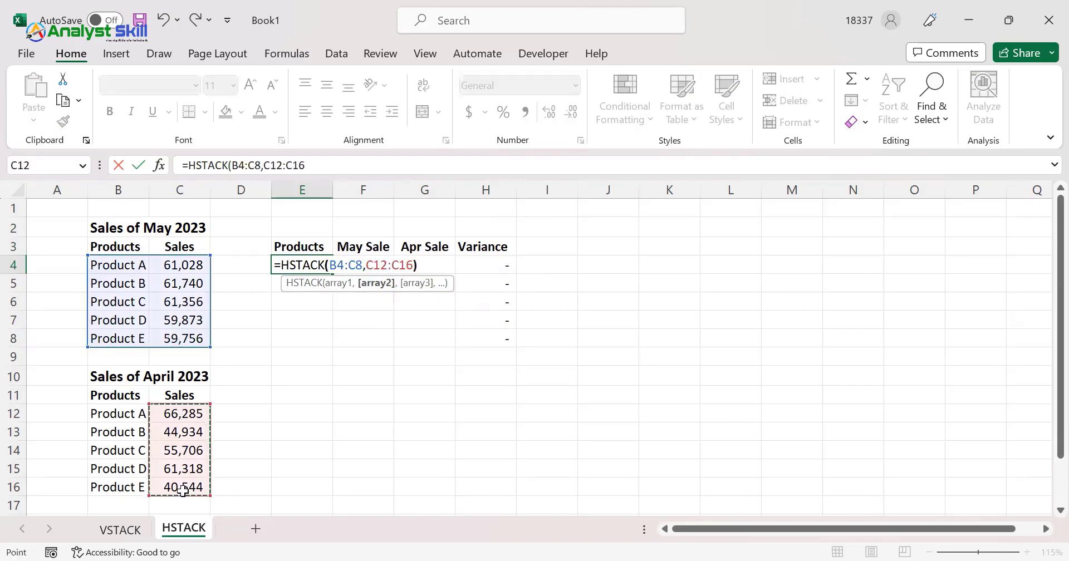
key("Return")
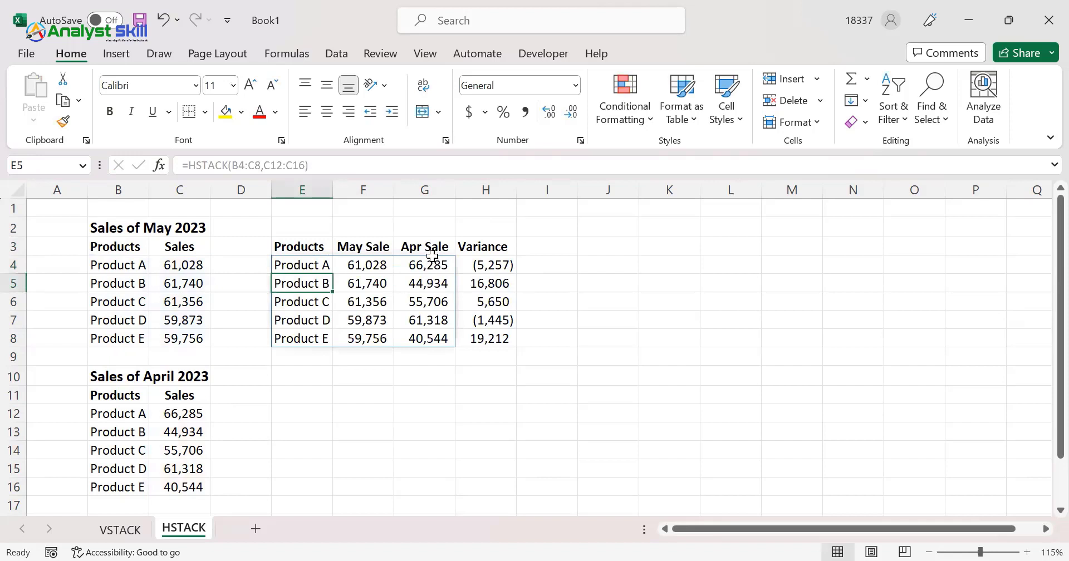
Review the headers, May and April sales values and variances in the output table E3:H8
left_click_drag(348, 265, 429, 339)
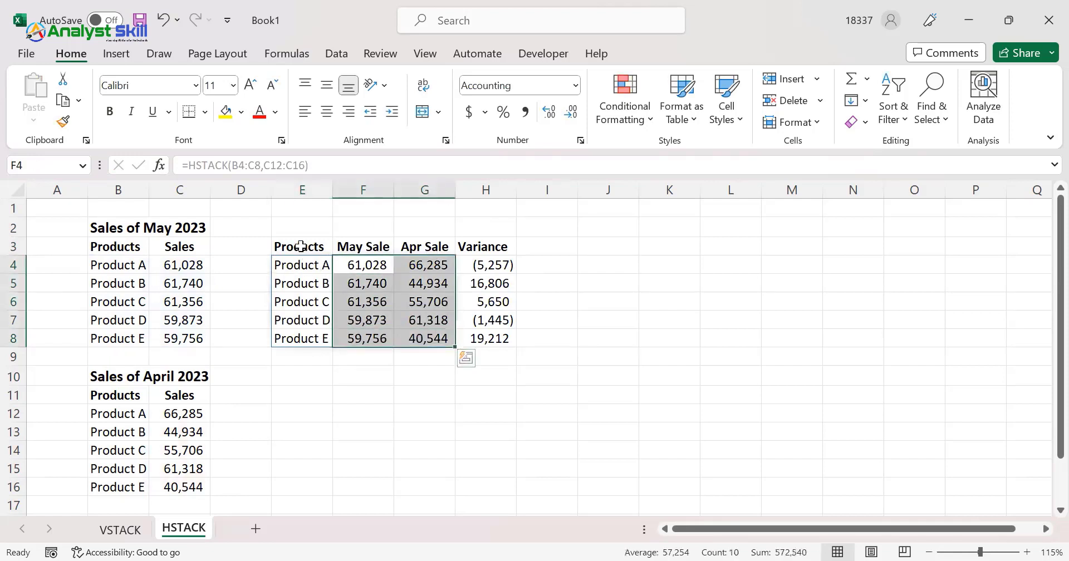
left_click(301, 246)
left_click(361, 244)
left_click(425, 243)
left_click(503, 243)
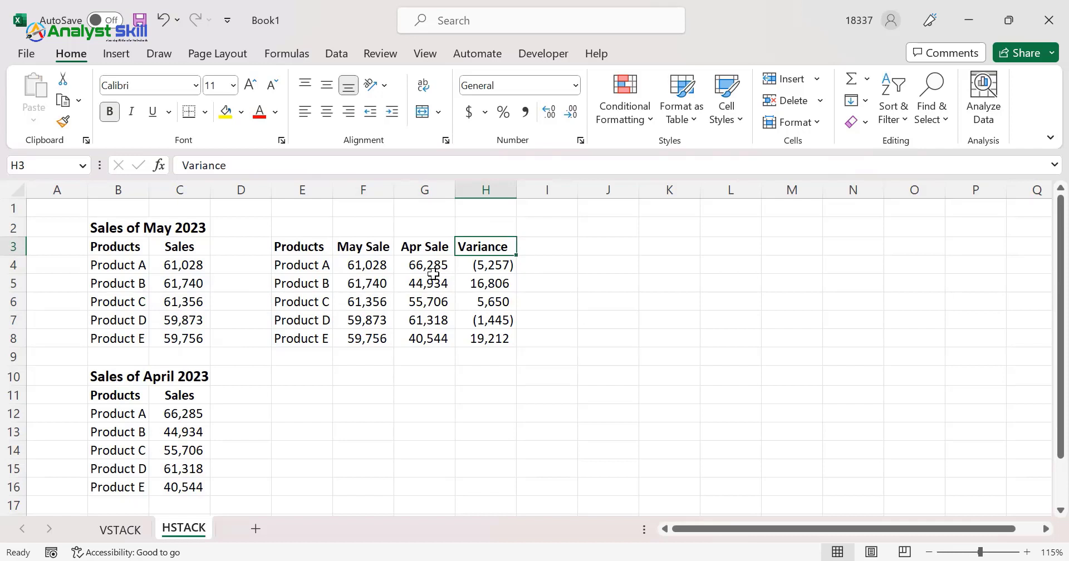
left_click_drag(299, 245, 521, 353)
left_click(363, 283)
left_click(289, 245)
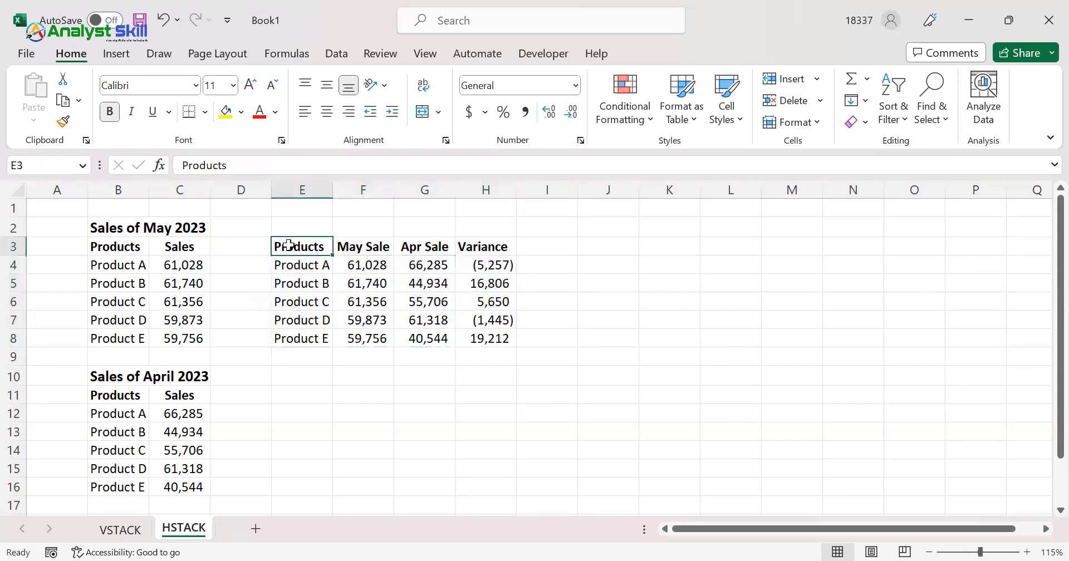